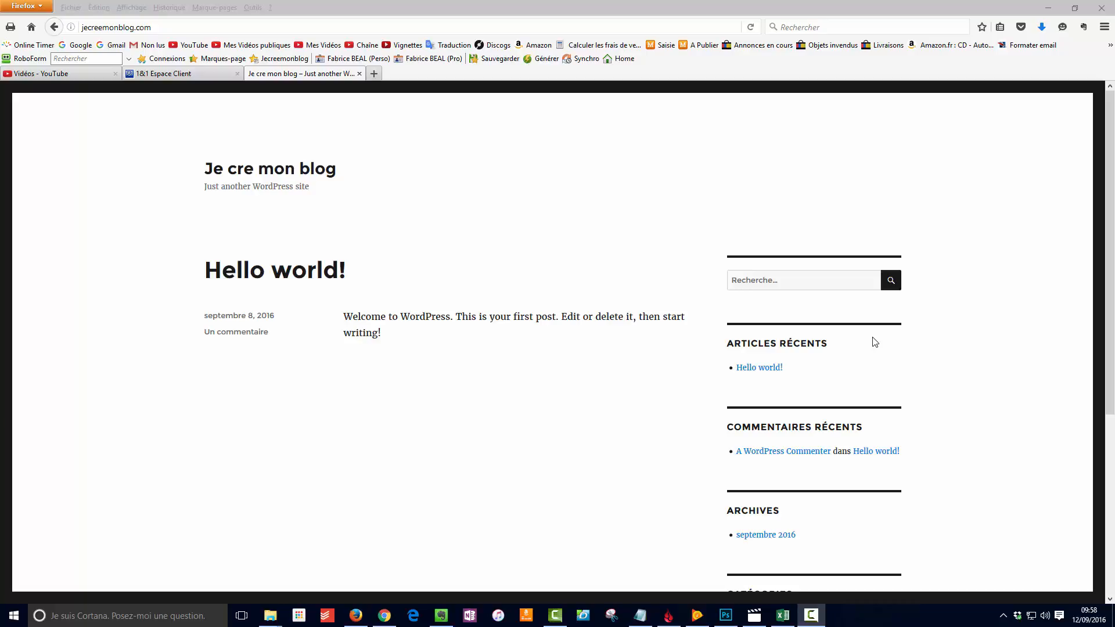
Open the blog's WordPress login page at jecreemonblog.com/wp-login.php and activate the username field.
scroll(874, 342, "down", 5)
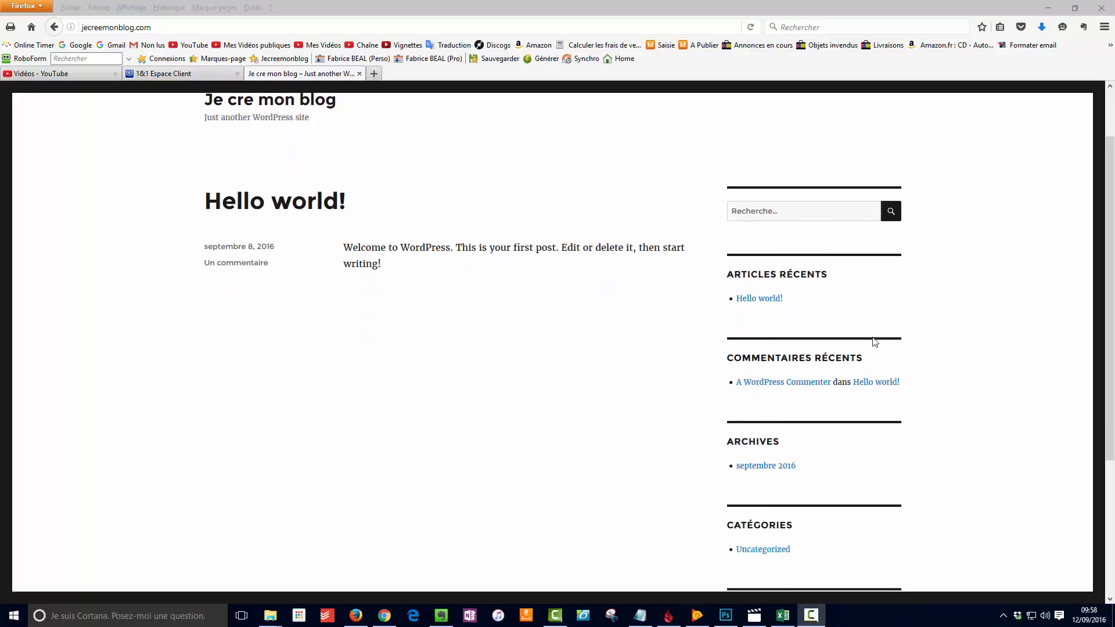
scroll(874, 342, "up", 5)
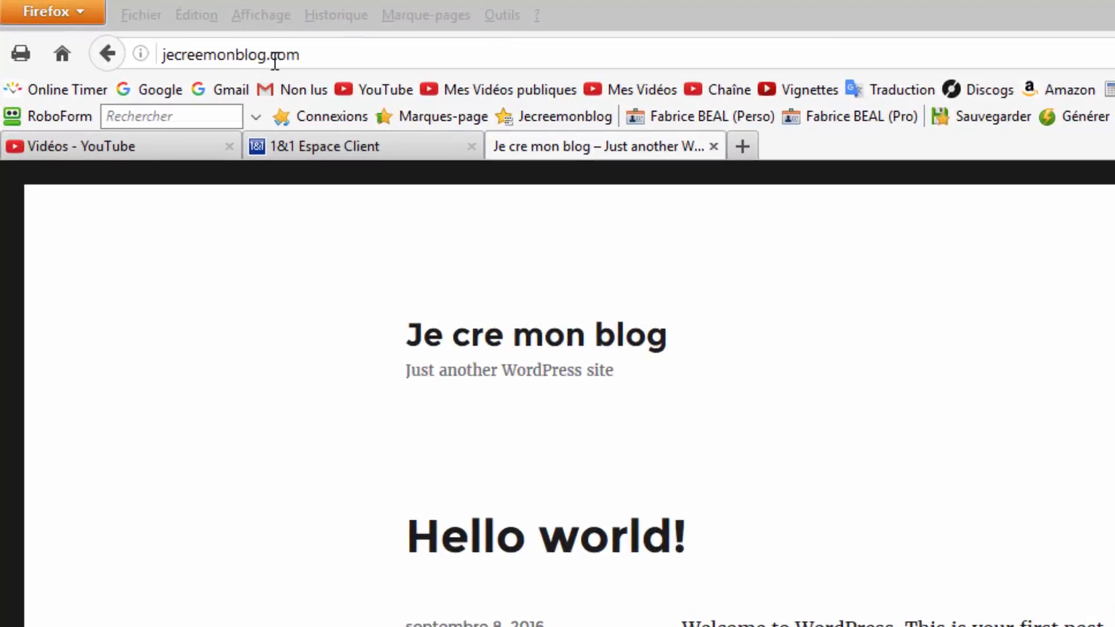
left_click(315, 56)
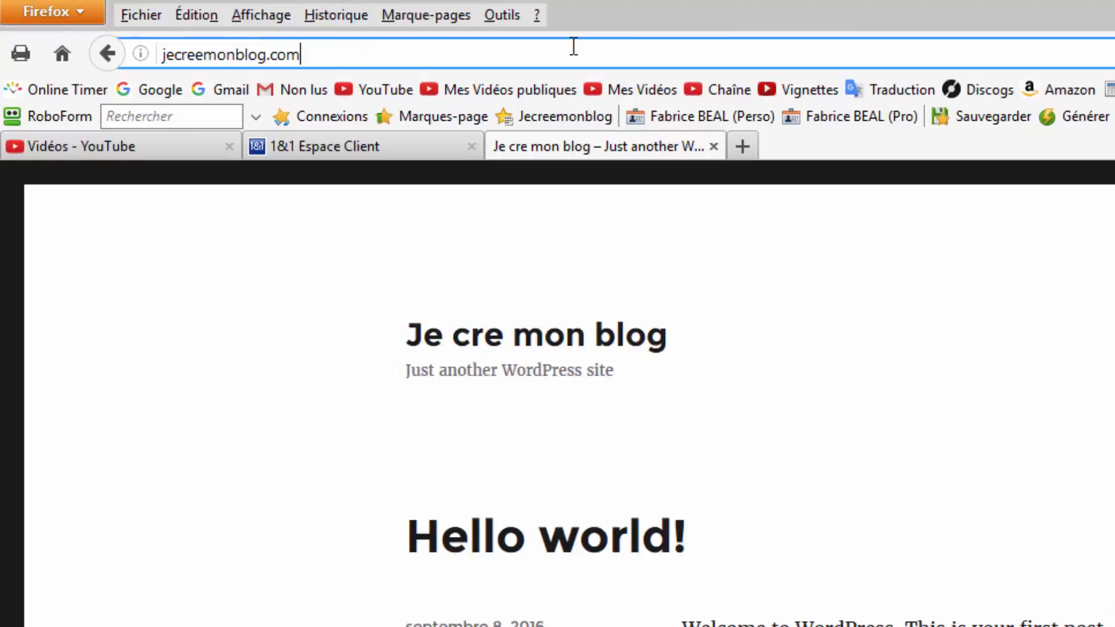
type("/")
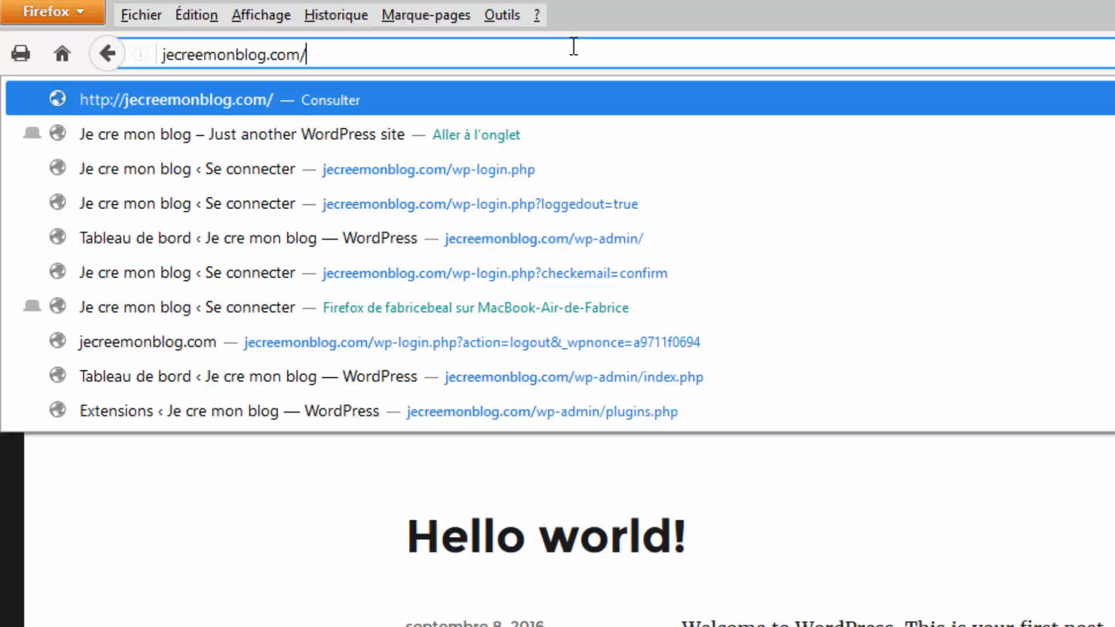
type("wp-login.php")
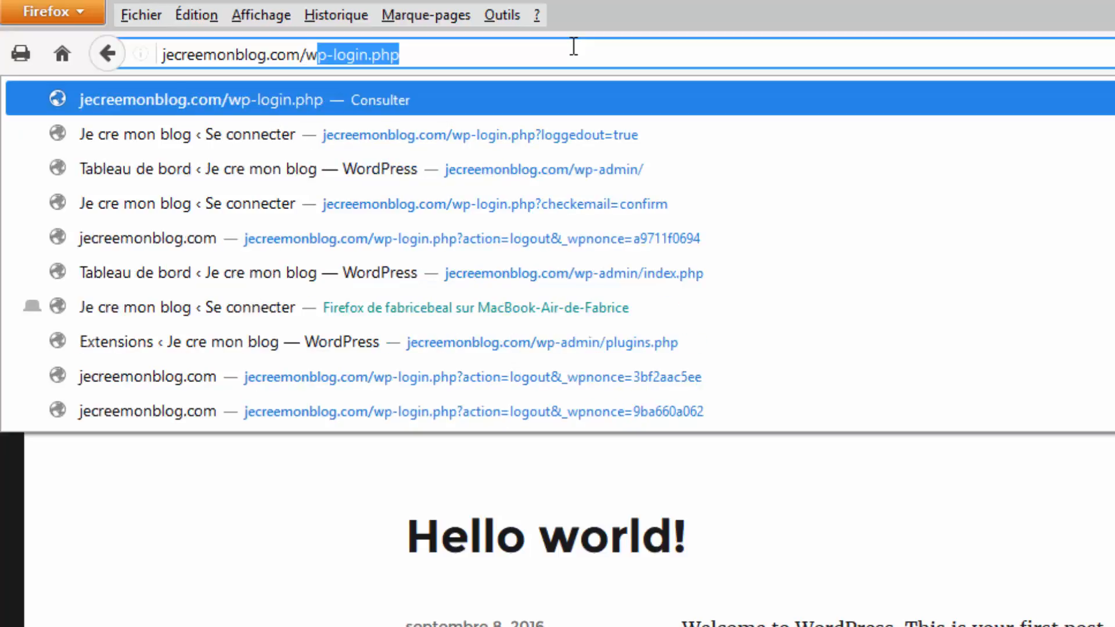
left_click(442, 54)
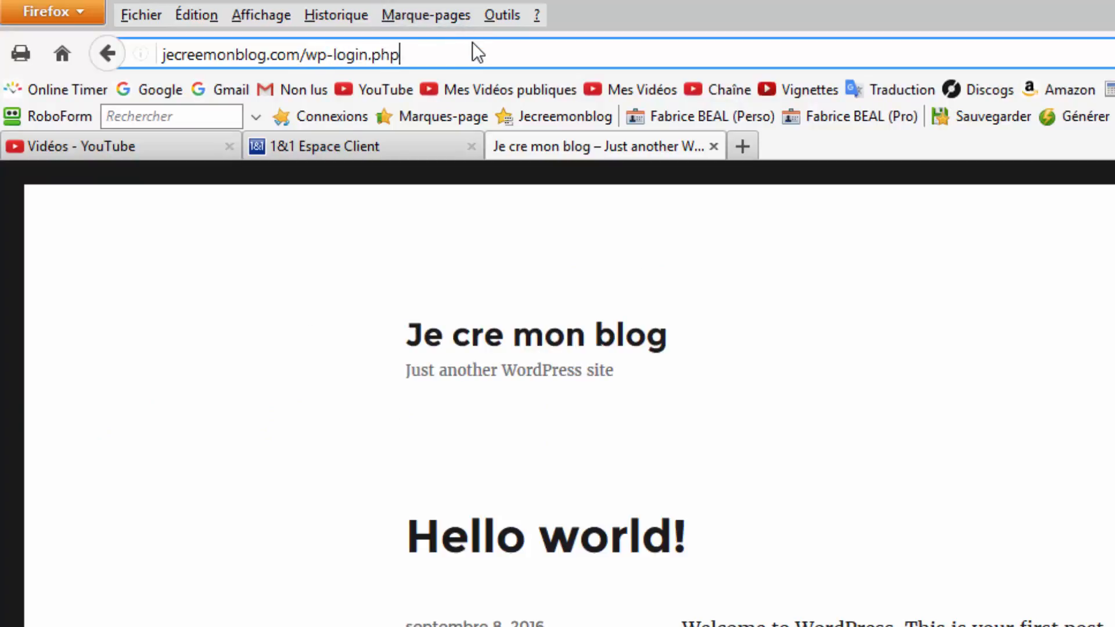
key("Return")
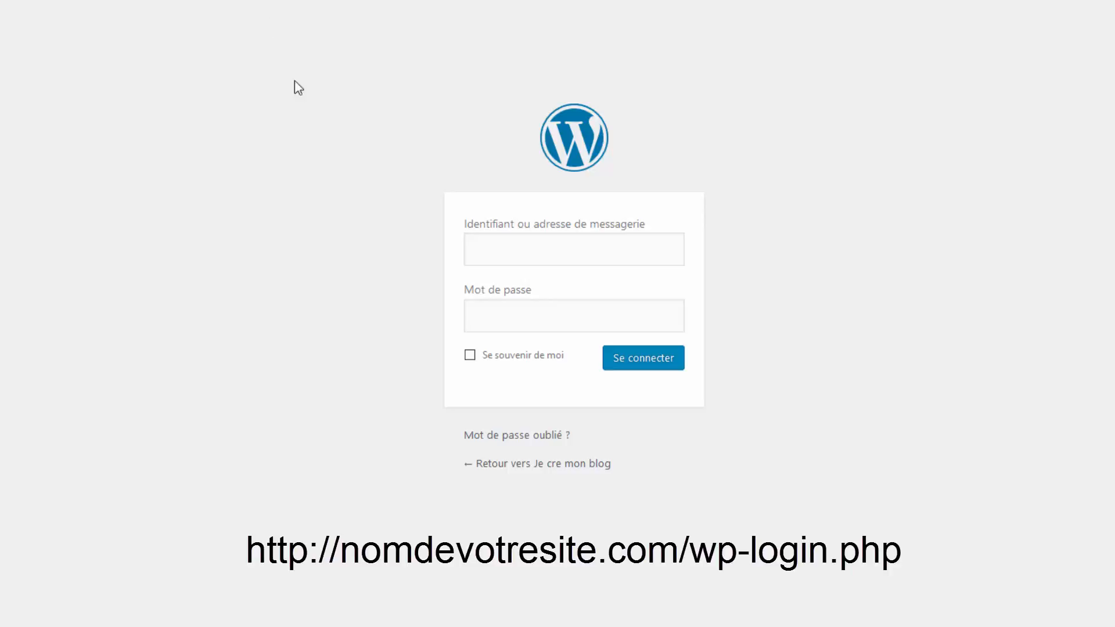
left_click(546, 252)
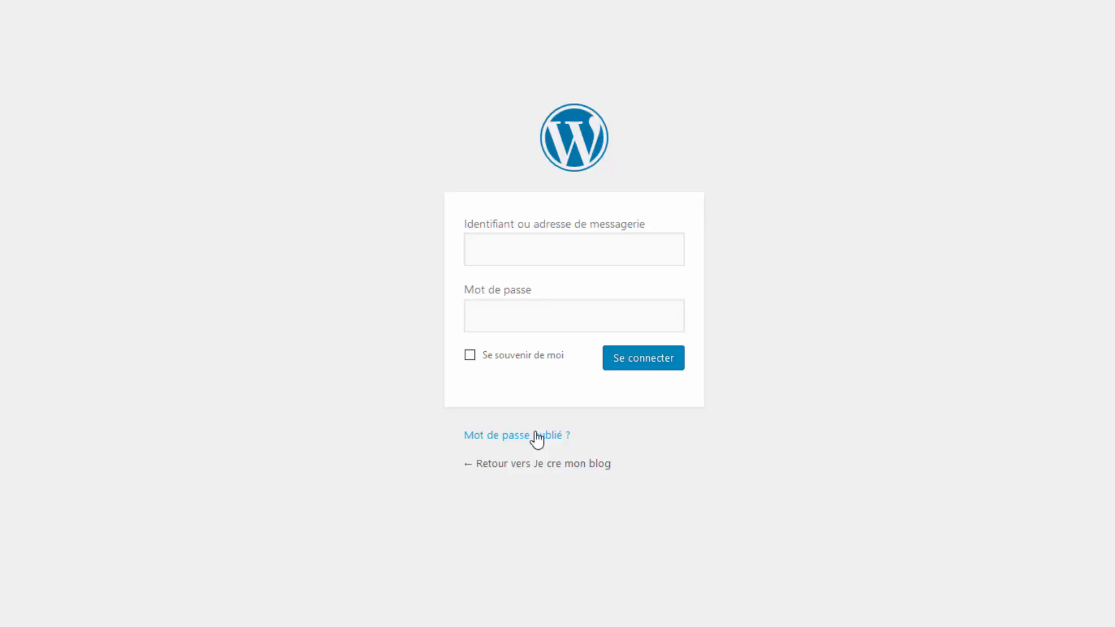
Open the site's general settings (Réglages généraux) from the WordPress dashboard.
mouse_move(281, 36)
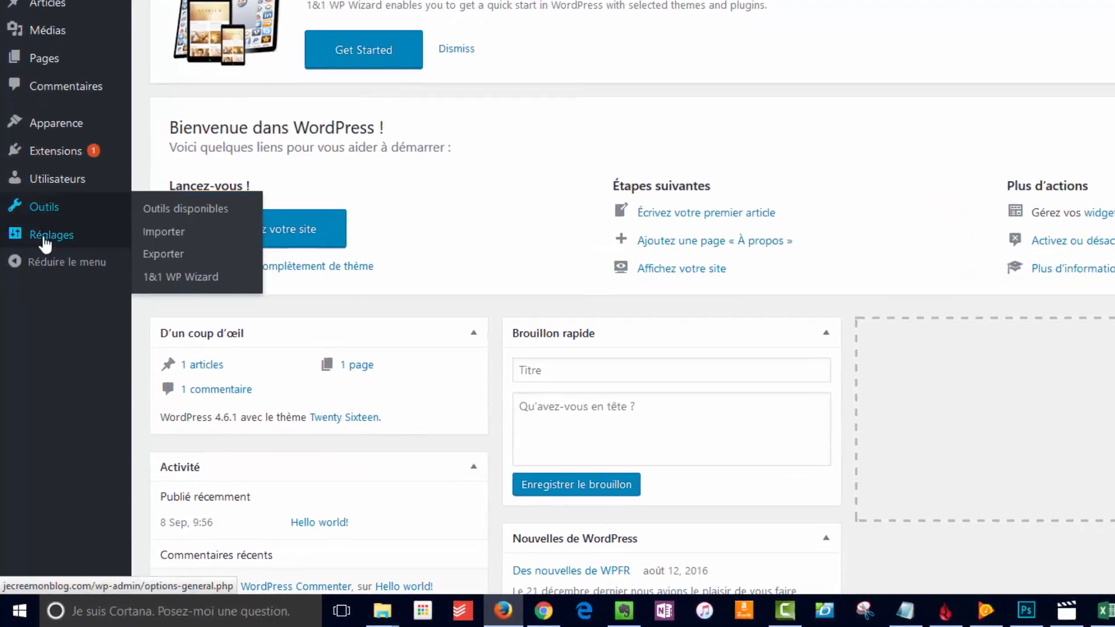
mouse_move(46, 243)
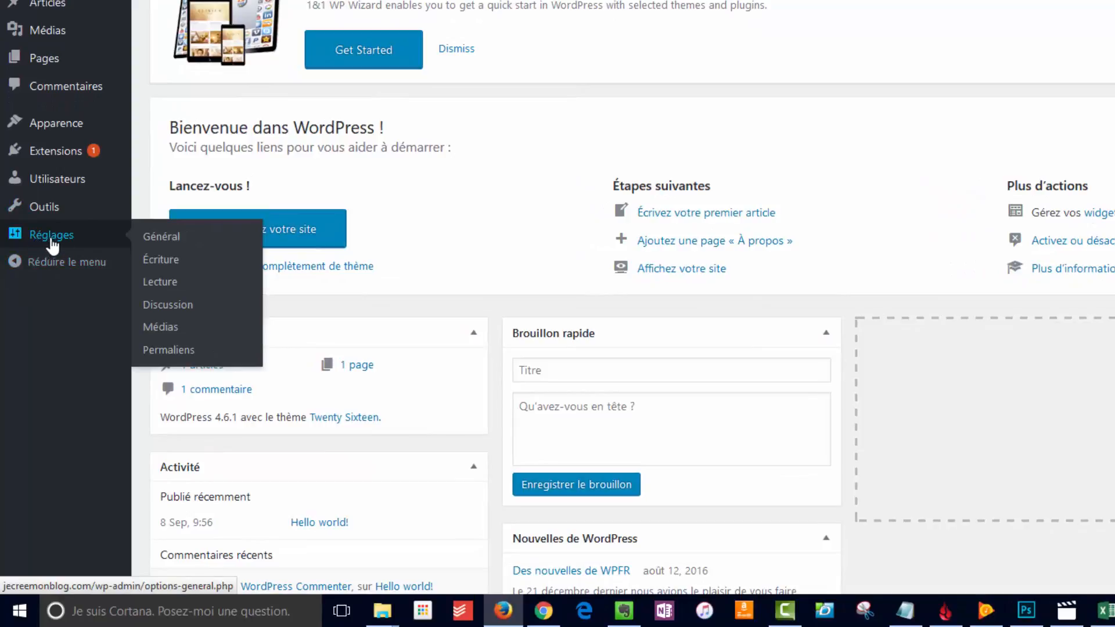
left_click(162, 238)
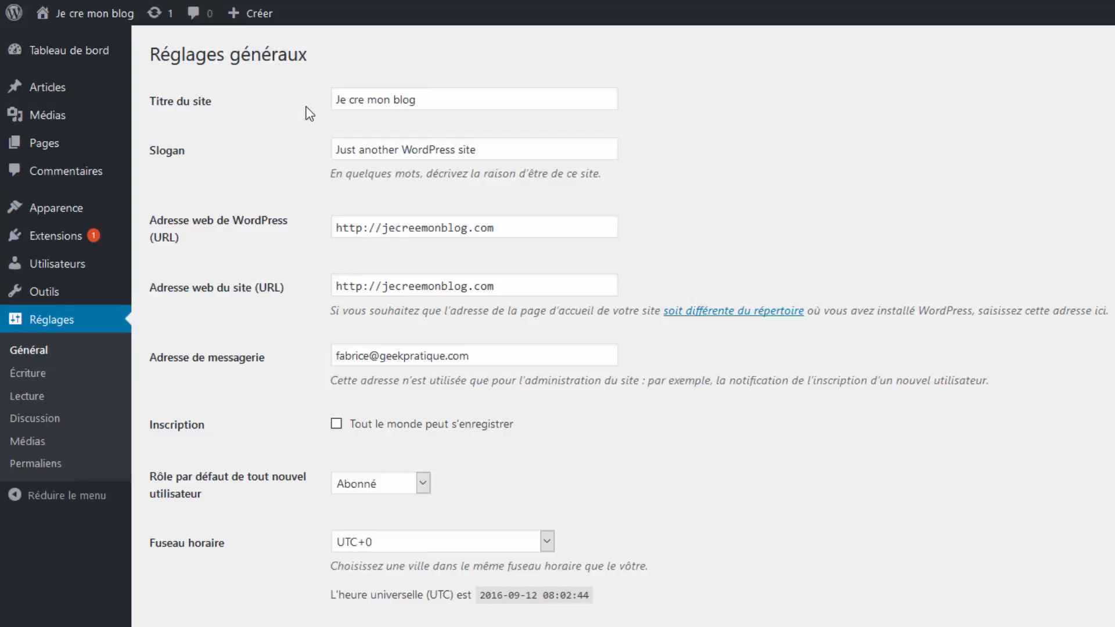
Correct the site title to "Je crée mon blog".
left_click(363, 100)
key("BackSpace")
type("é")
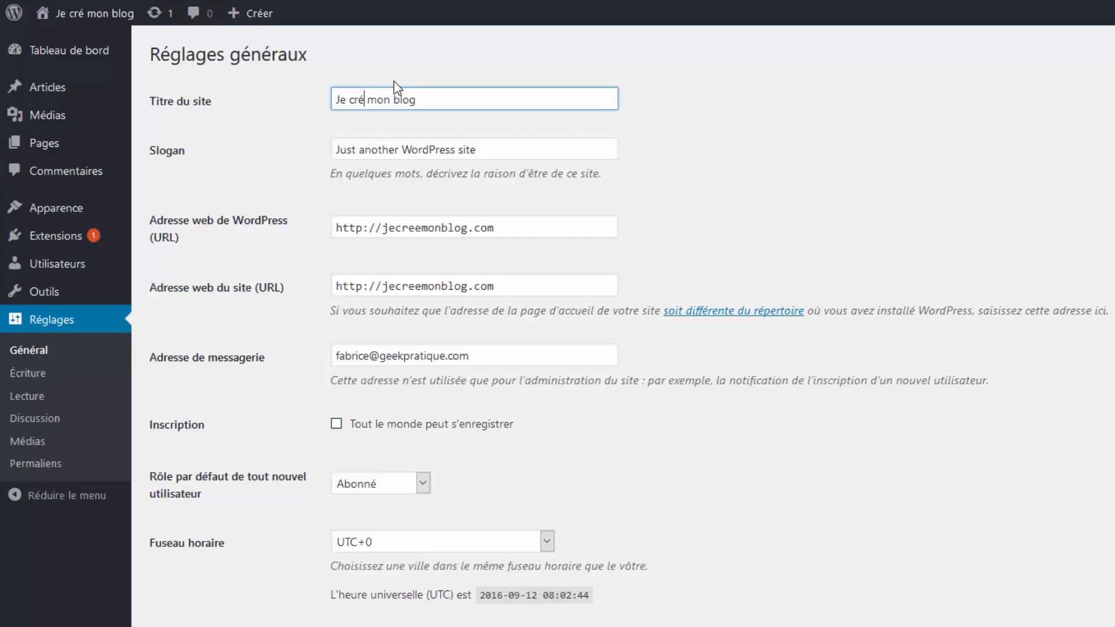
type("e")
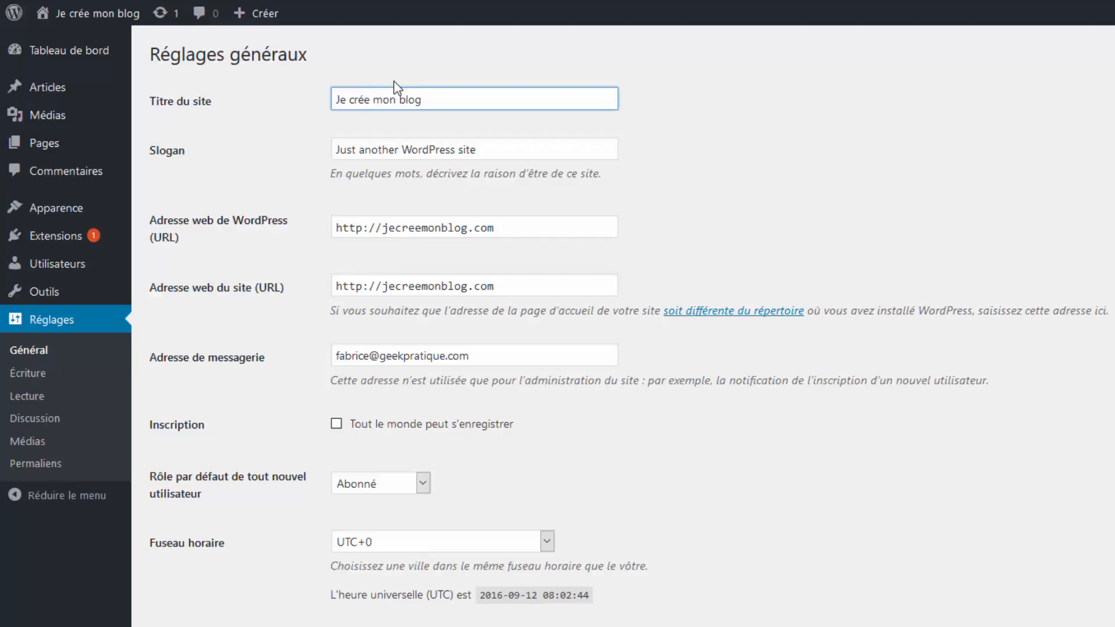
Replace the site's slogan with "Ceci est un blog test".
left_click(494, 150)
key("ctrl+a")
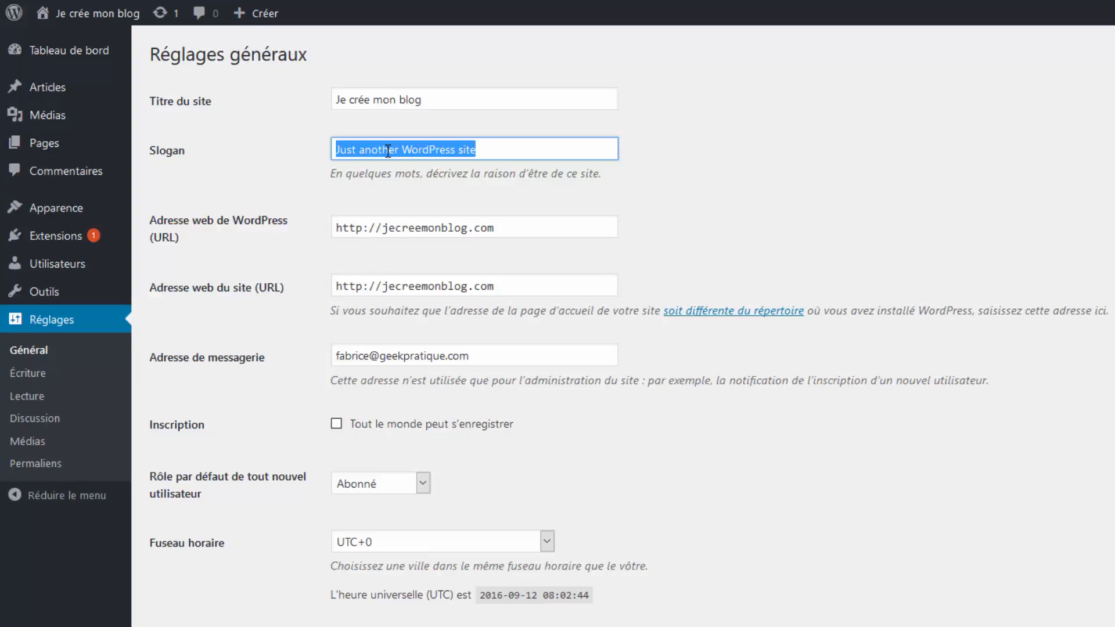
type("Ce")
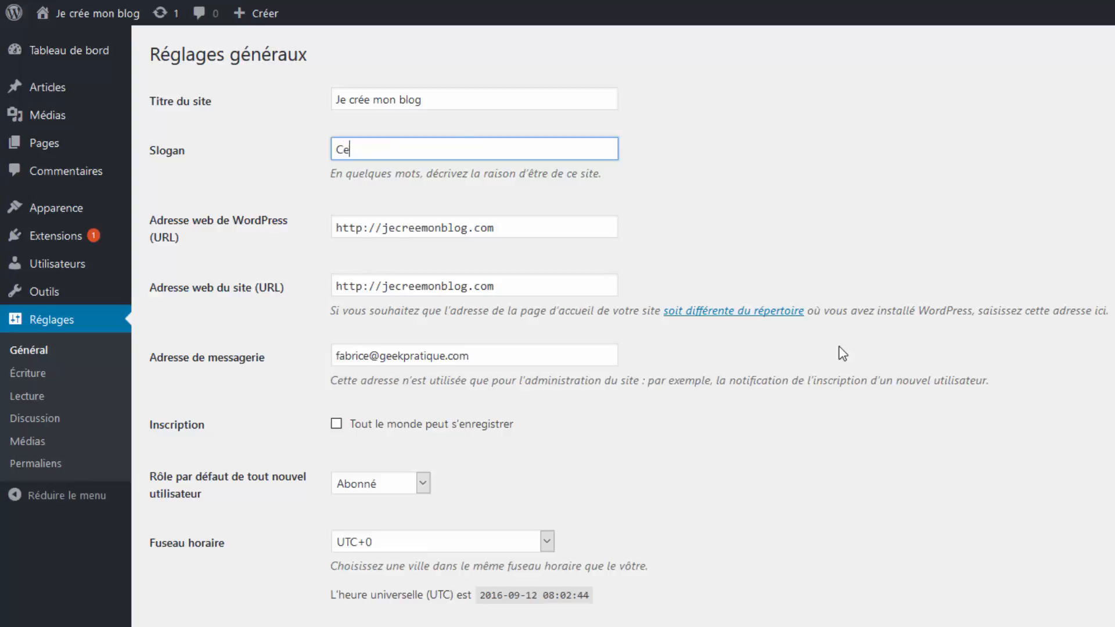
type("ci est un blog test")
left_click_drag(515, 355, 306, 356)
left_click(789, 436)
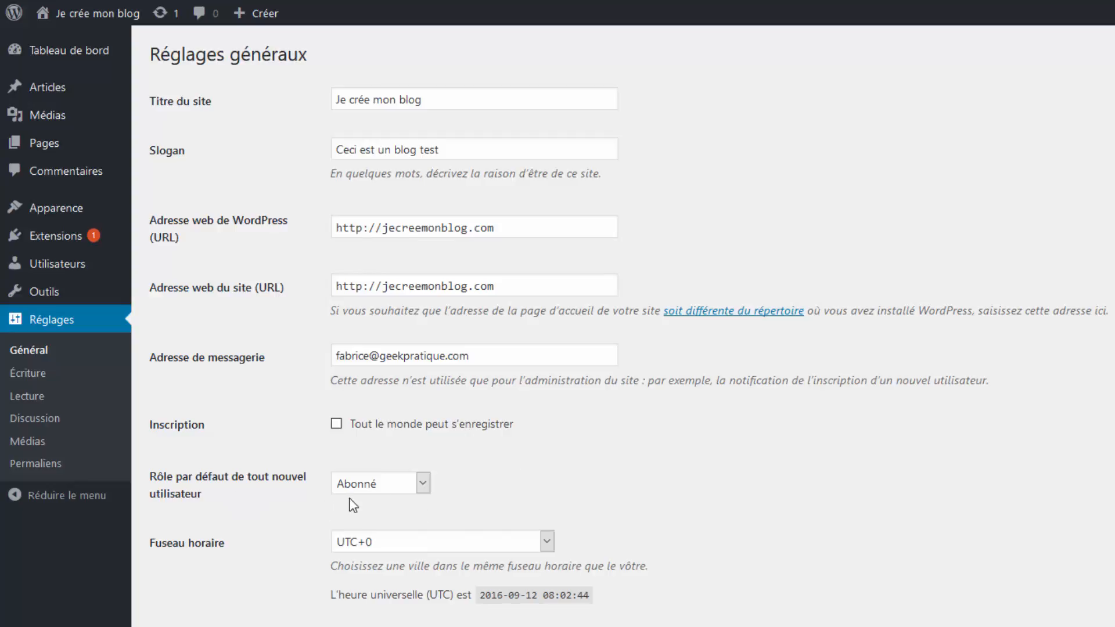
Set the site's time zone (Fuseau horaire) to the manual offset UTC+2.
scroll(555, 575, "down", 3)
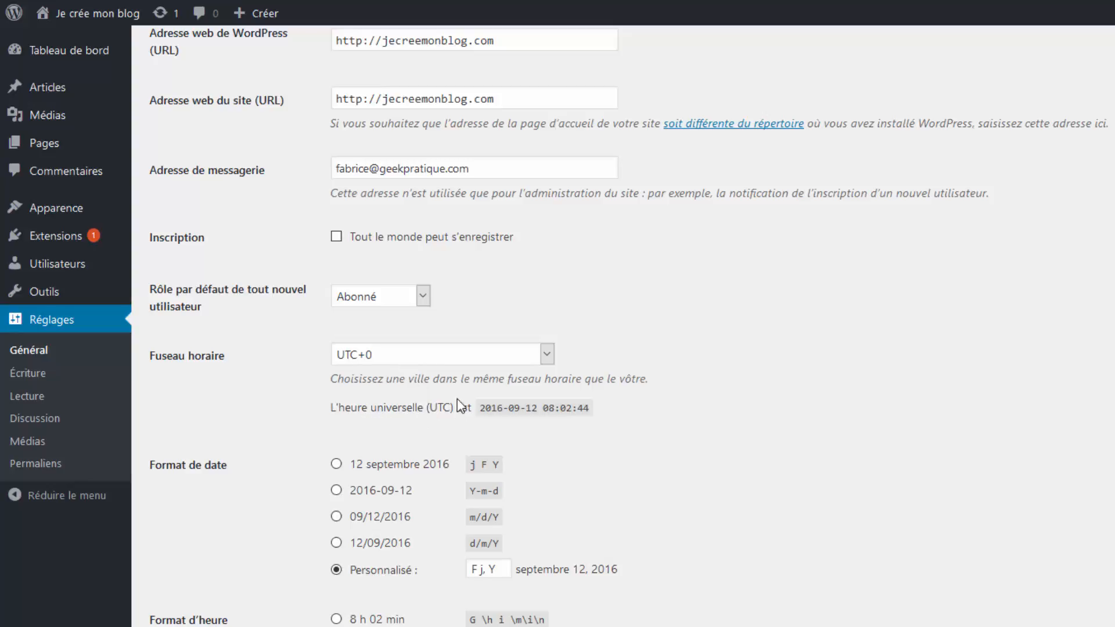
left_click(471, 356)
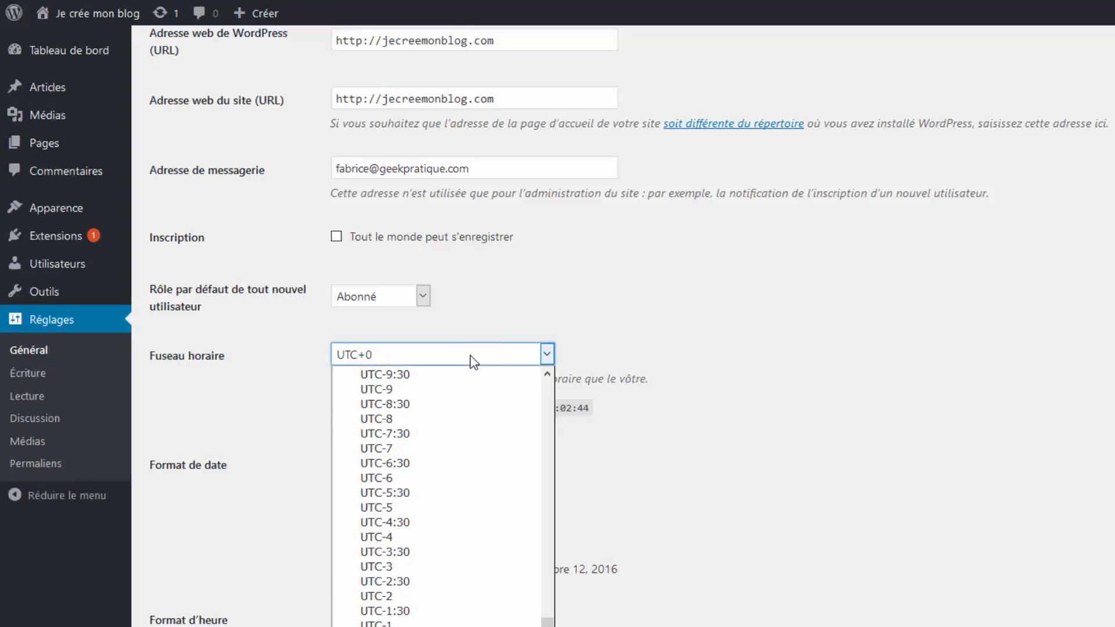
left_click(693, 392)
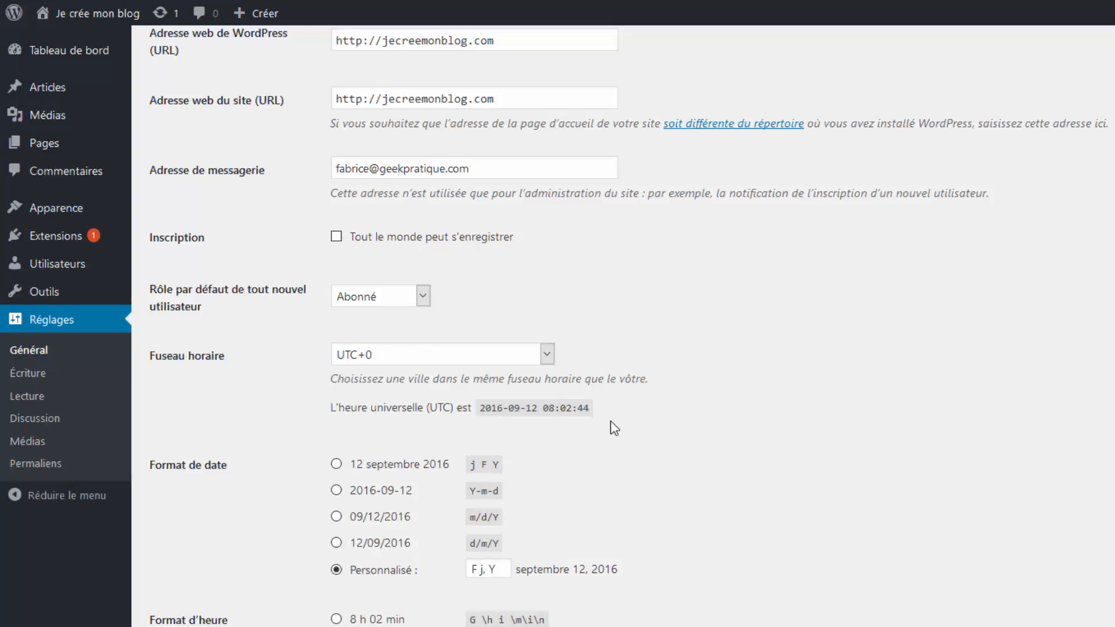
left_click(548, 359)
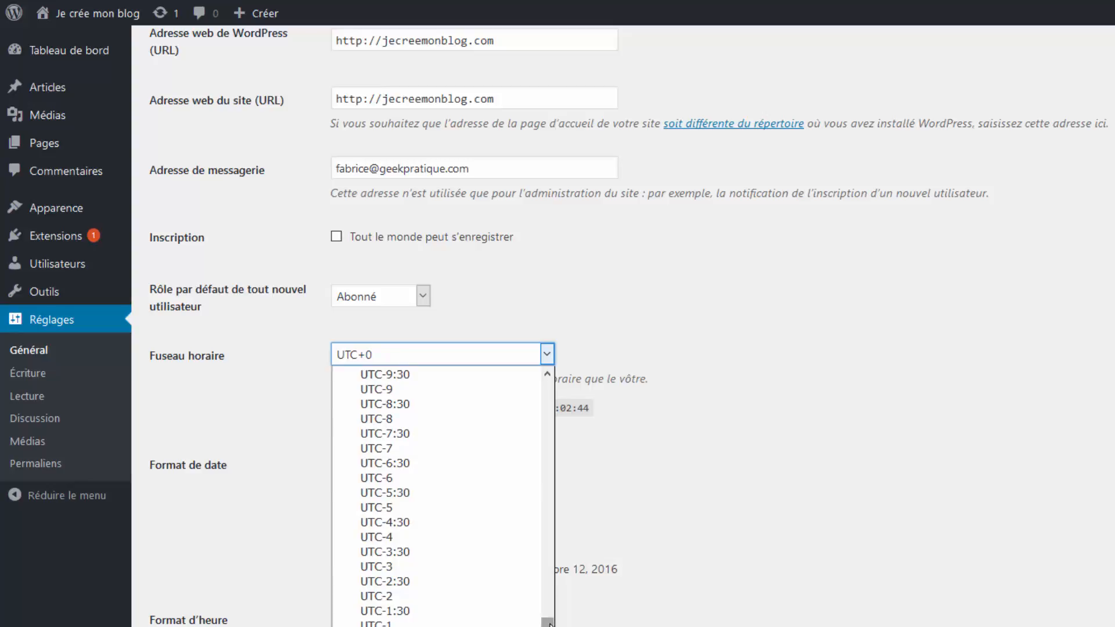
left_click_drag(550, 623, 549, 620)
scroll(505, 605, "down", 5)
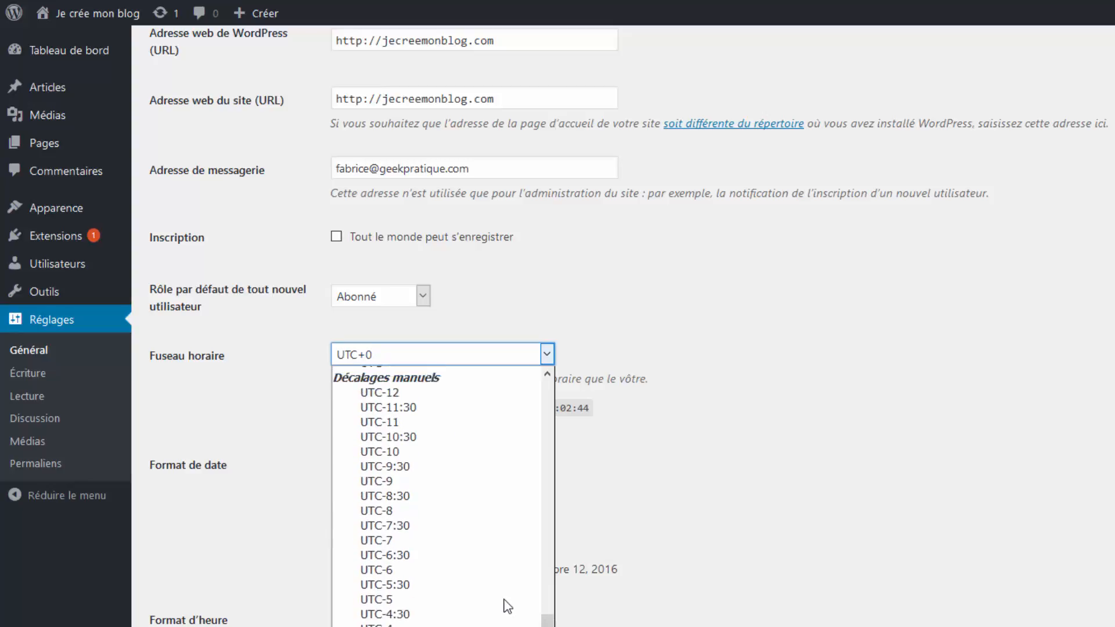
scroll(505, 604, "down", 1)
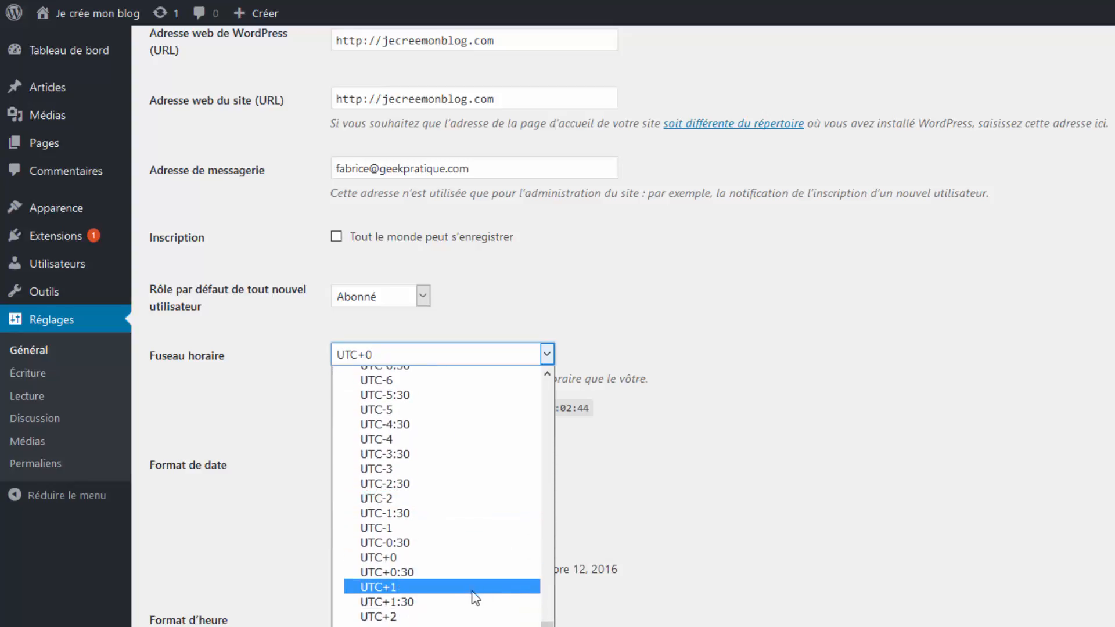
left_click(439, 616)
left_click(768, 473)
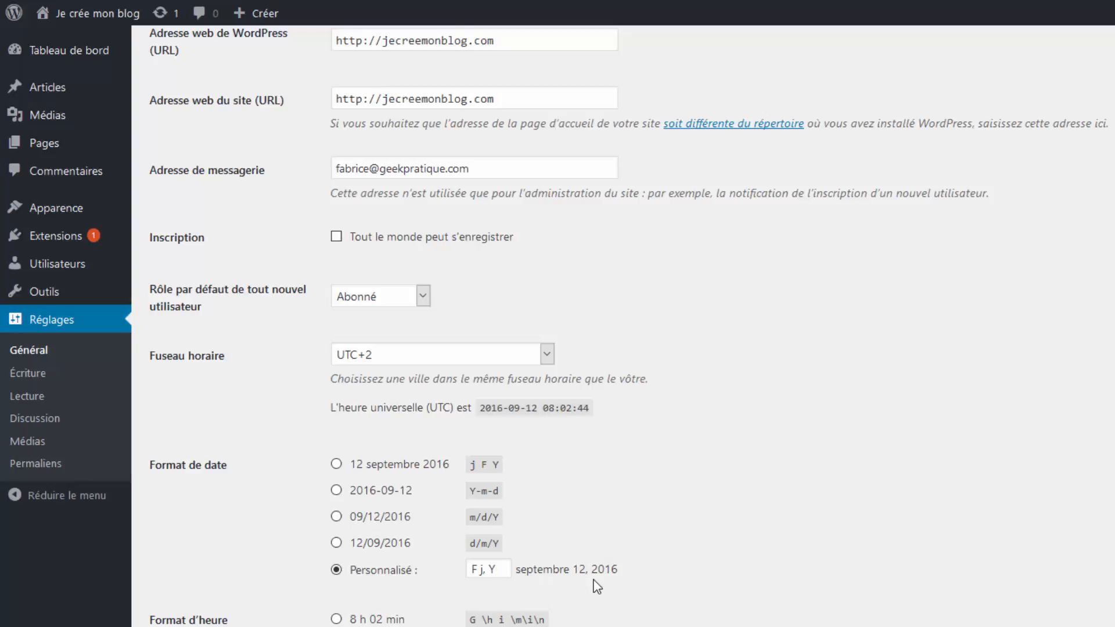
Select the "12 septembre 2016" (j F Y) date format and the "8 h 02 min" time format, and save the general settings.
left_click(337, 465)
scroll(654, 572, "down", 3)
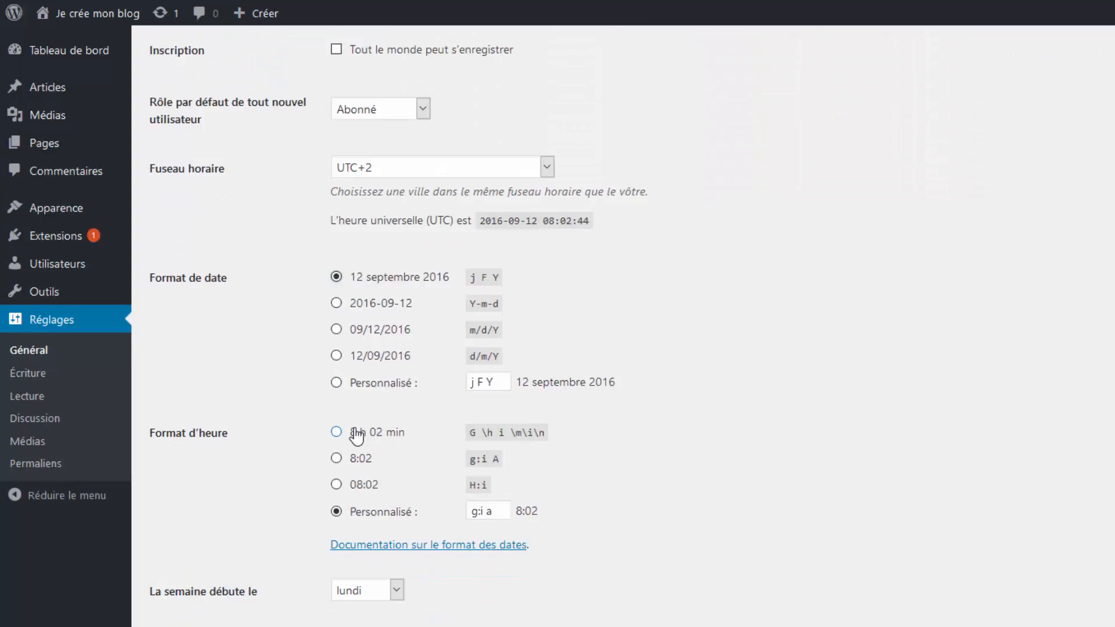
left_click(337, 434)
scroll(583, 456, "down", 1)
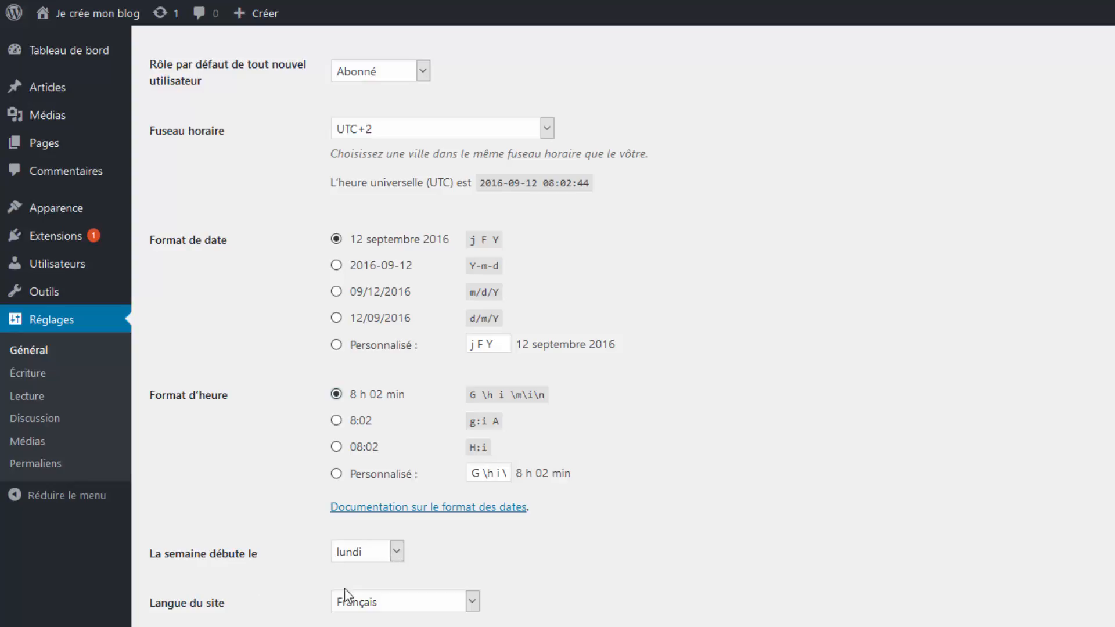
scroll(406, 592, "down", 2)
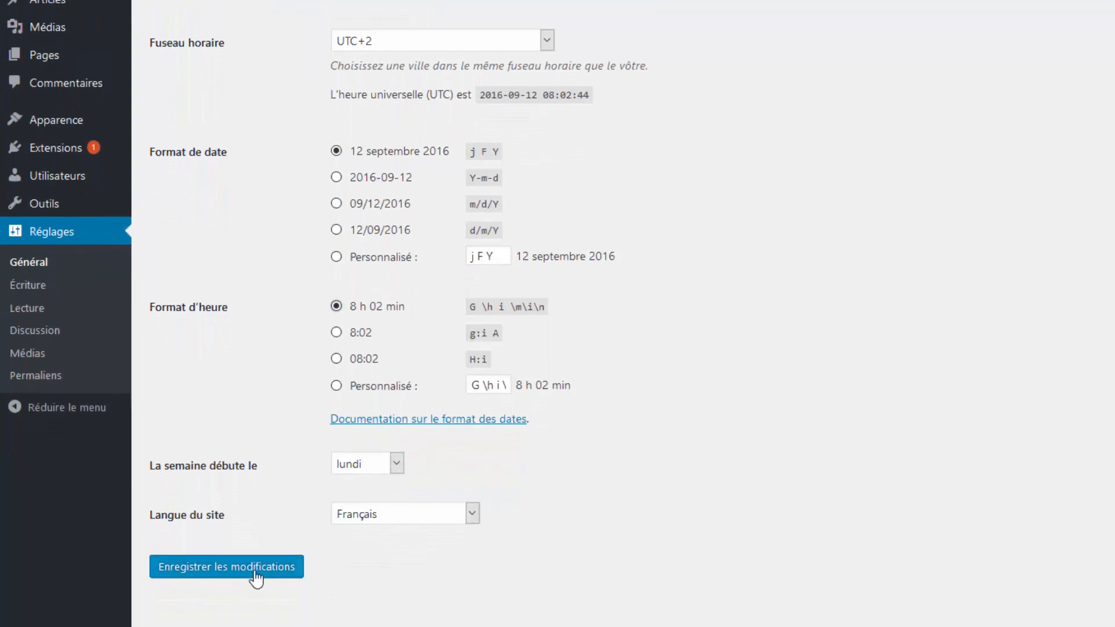
left_click(239, 552)
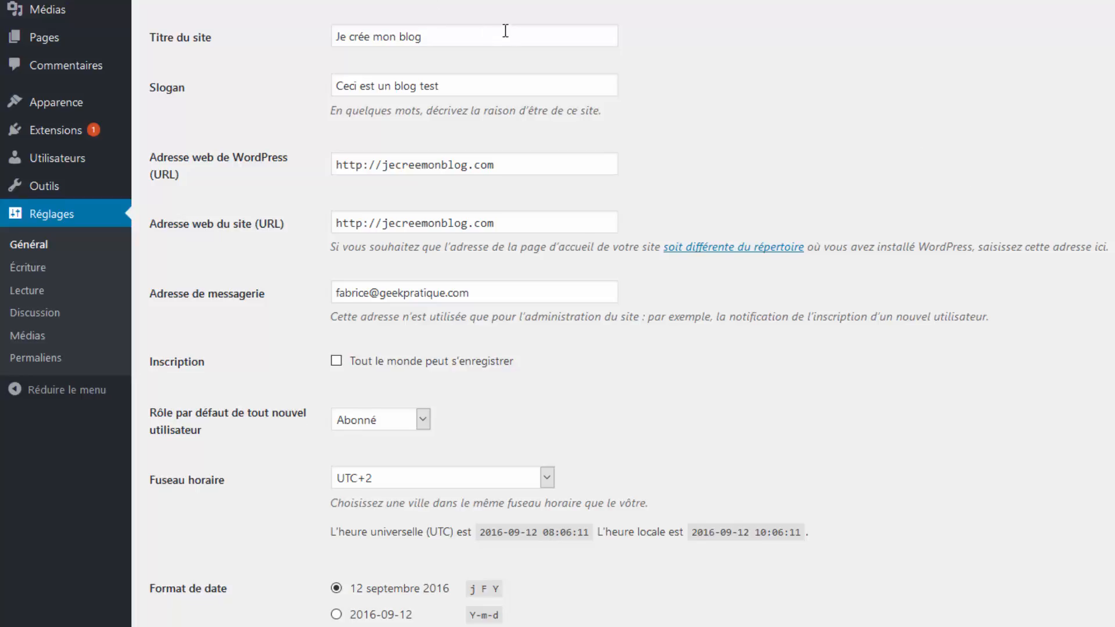
Open the public blog homepage and examine its title, slogan, post date and sidebar.
mouse_move(128, 129)
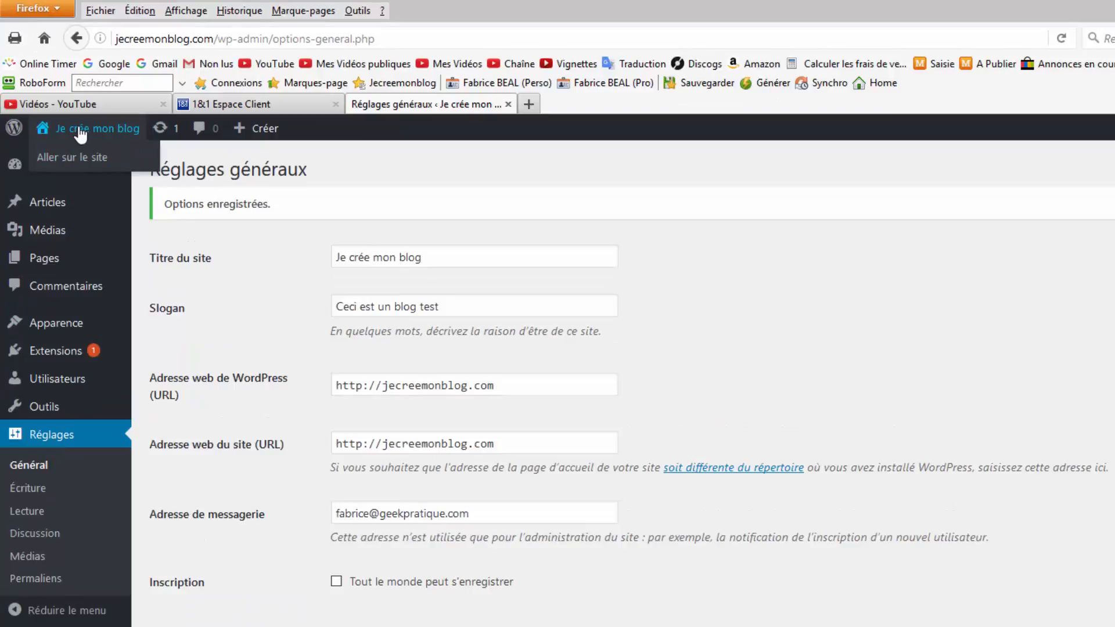
left_click(83, 136)
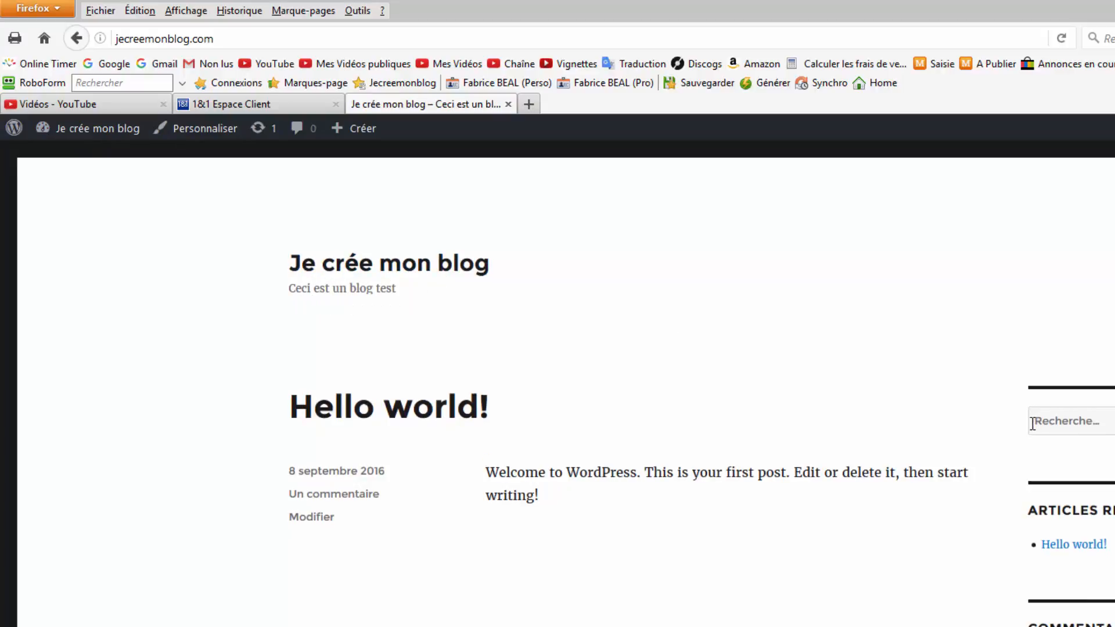
scroll(1032, 428, "down", 7)
scroll(1032, 429, "up", 5)
scroll(1028, 425, "up", 2)
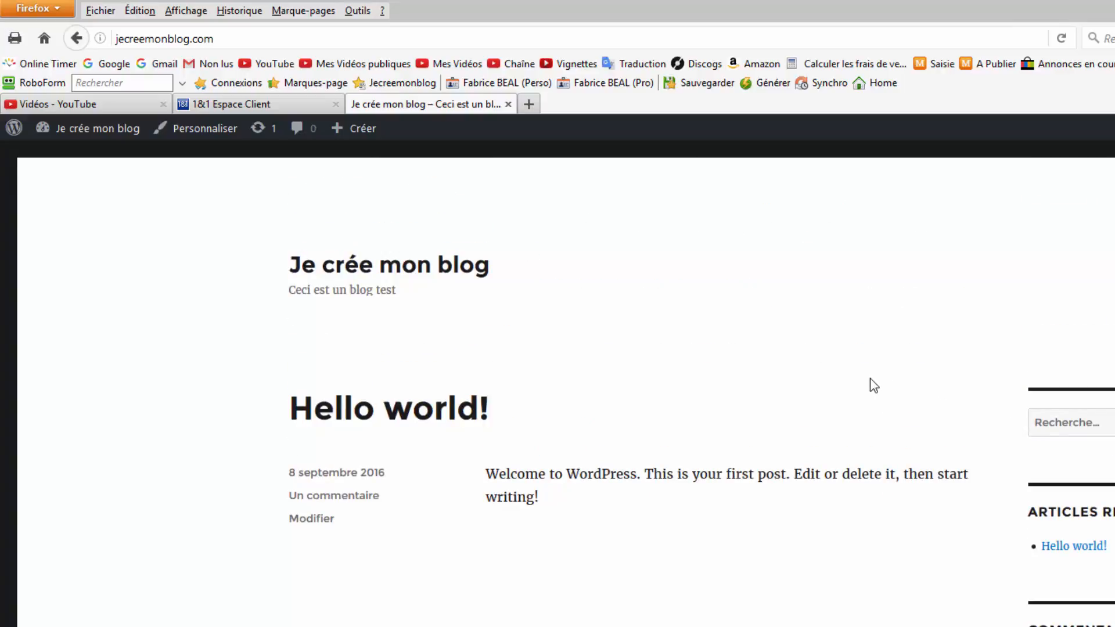
scroll(874, 386, "down", 3)
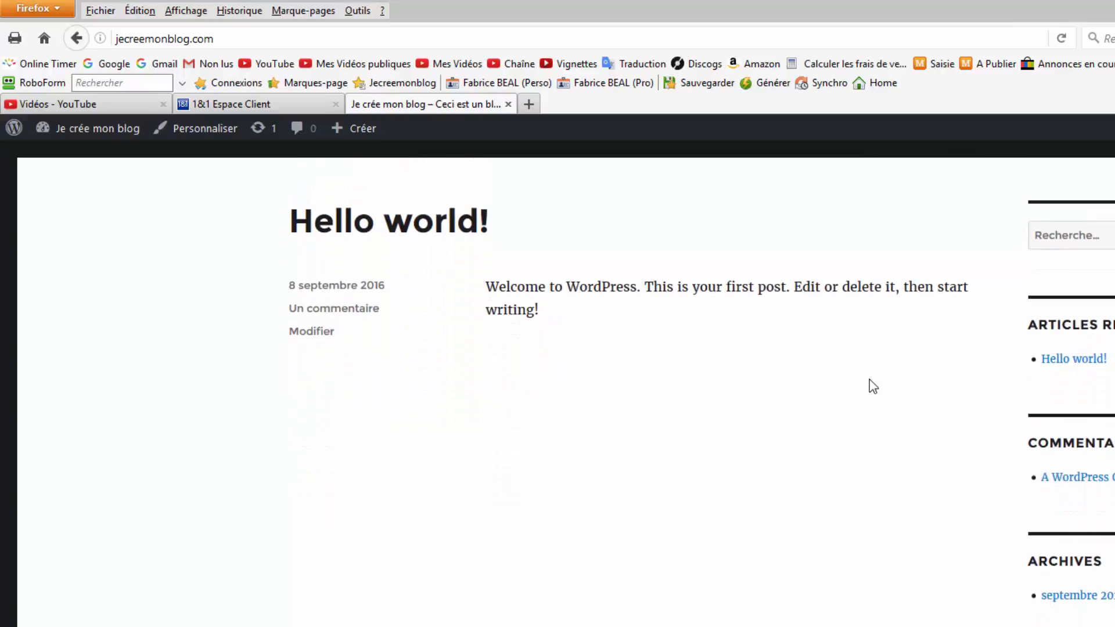
scroll(871, 385, "down", 3)
scroll(871, 385, "up", 6)
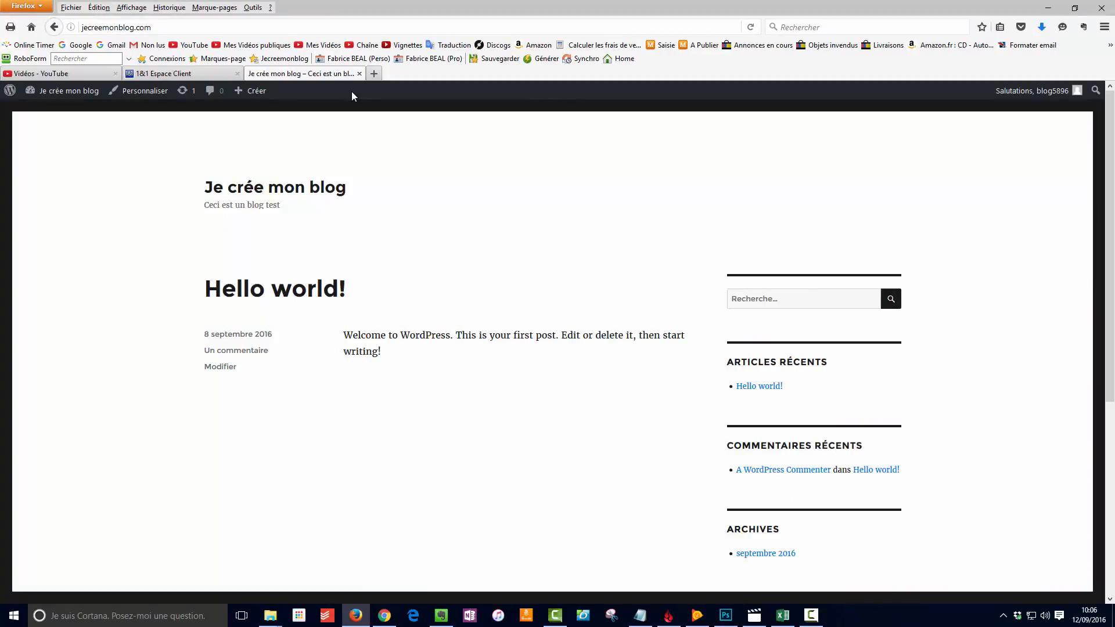
Go to the blog's dashboard and open the list of installed themes.
mouse_move(64, 91)
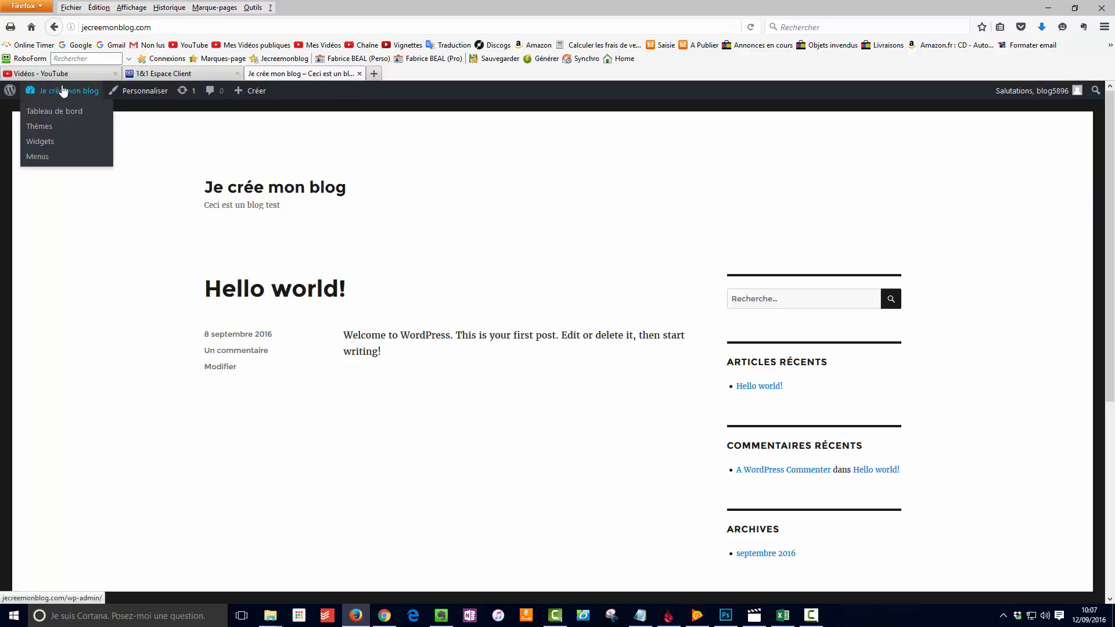
left_click(55, 110)
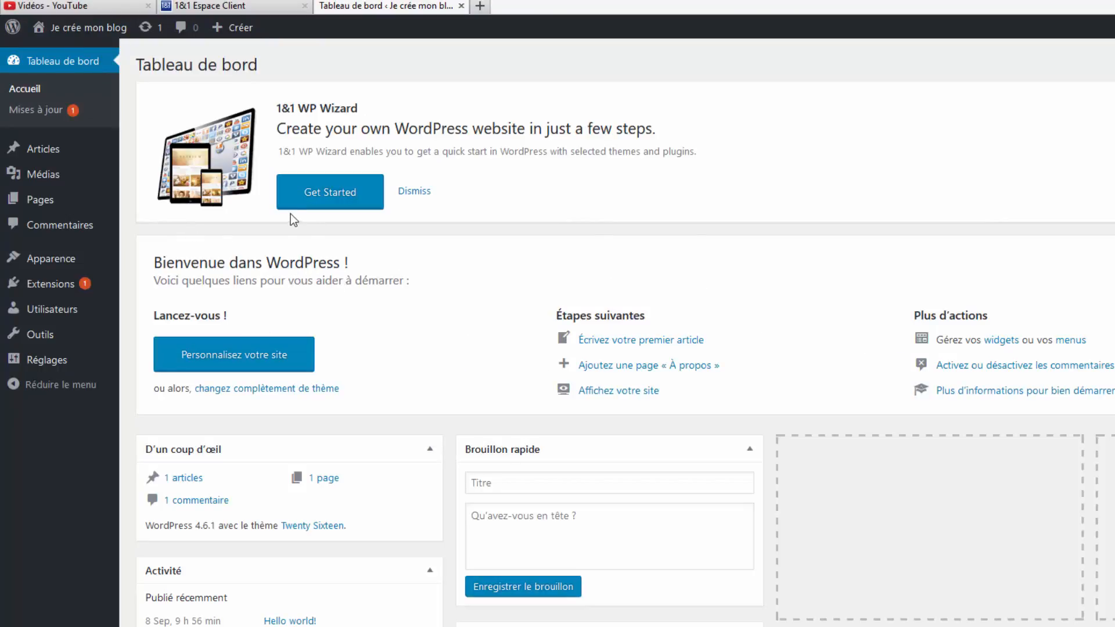
mouse_move(48, 260)
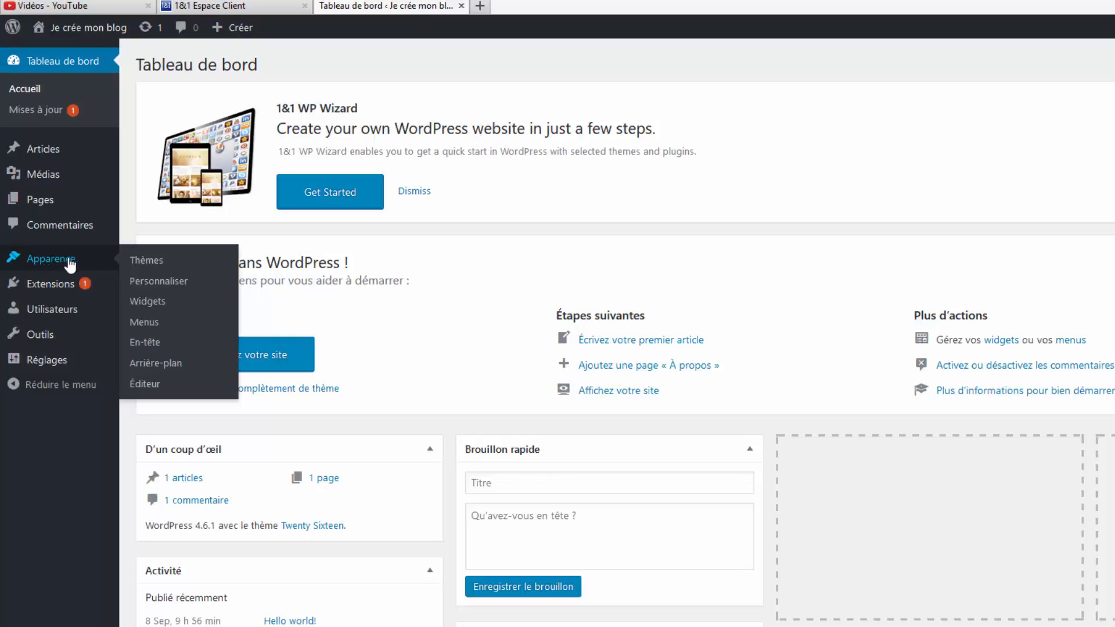
left_click(152, 260)
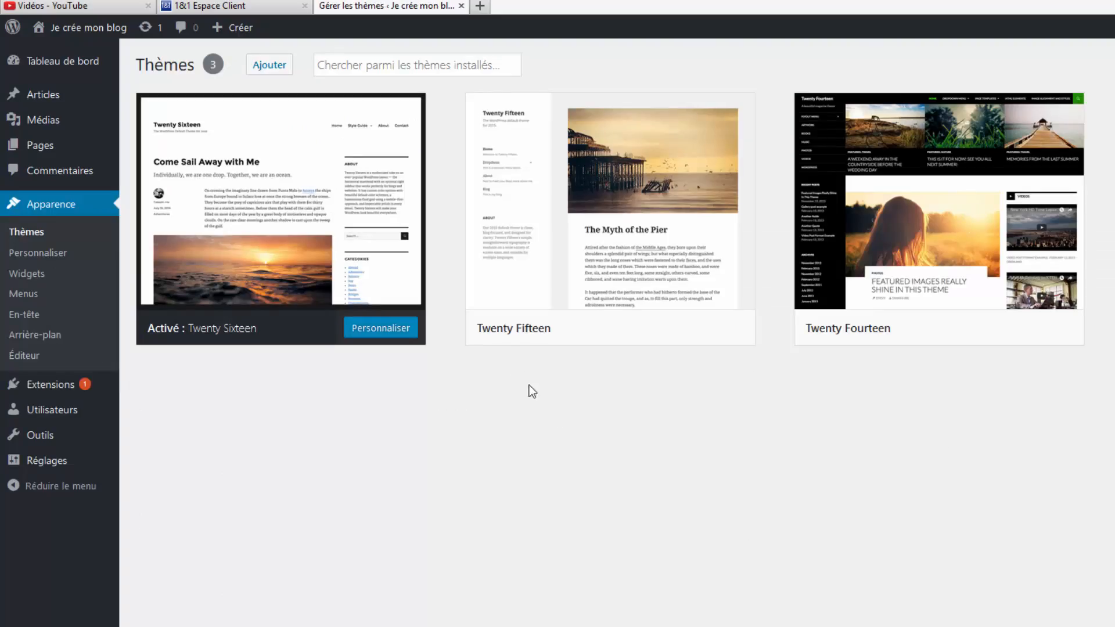
Compare the installed themes, preview Twenty Fourteen live on the blog, and close the preview.
mouse_move(137, 249)
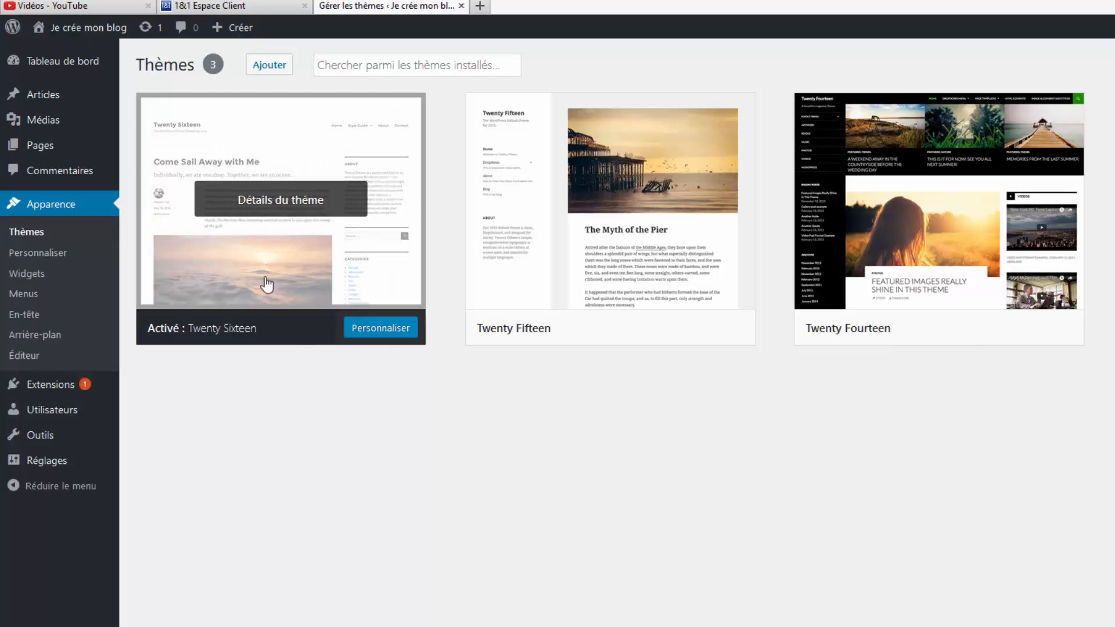
mouse_move(588, 235)
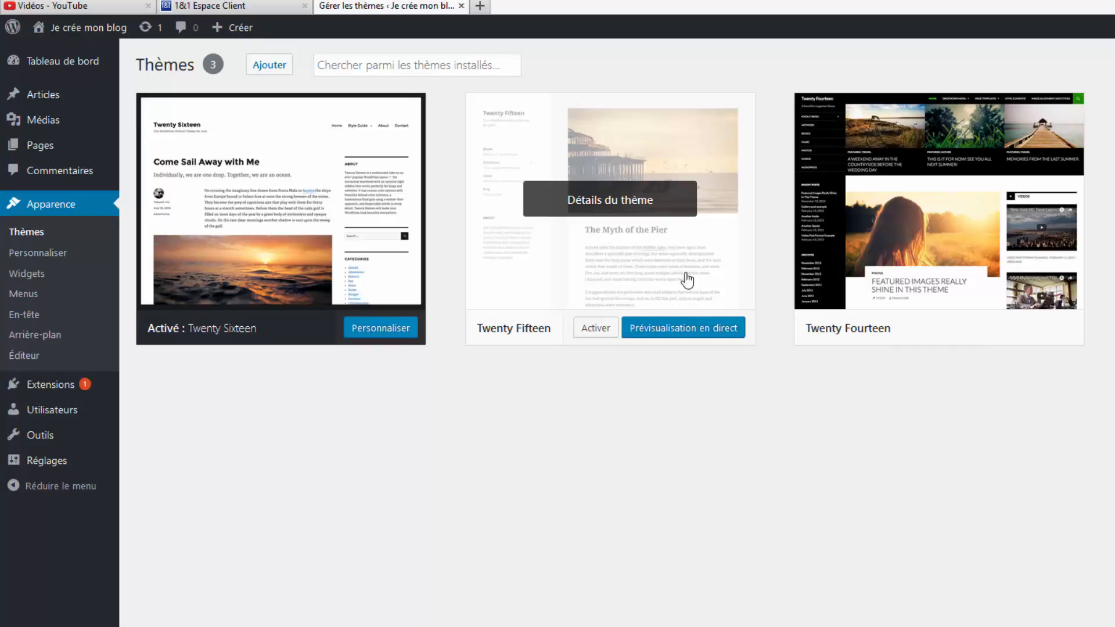
mouse_move(941, 244)
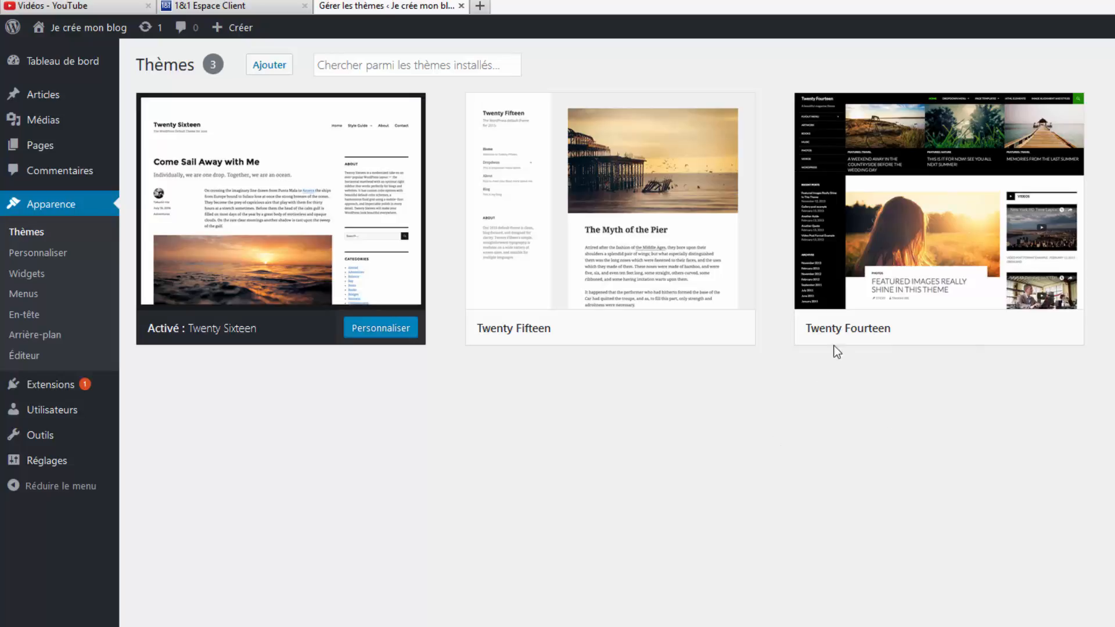
mouse_move(836, 345)
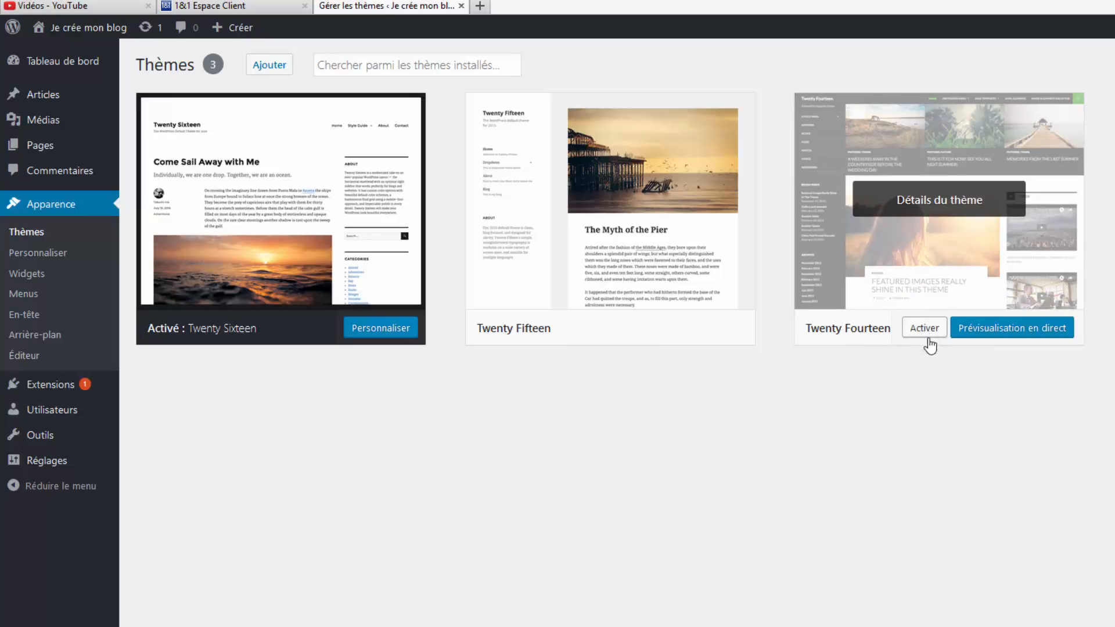
left_click(1010, 334)
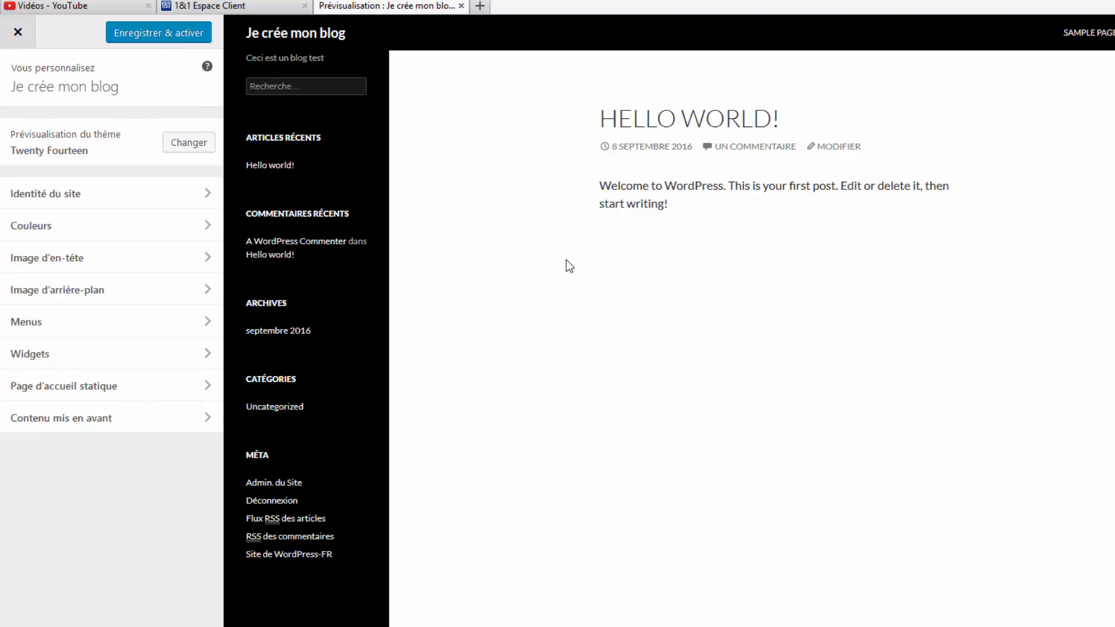
left_click(18, 33)
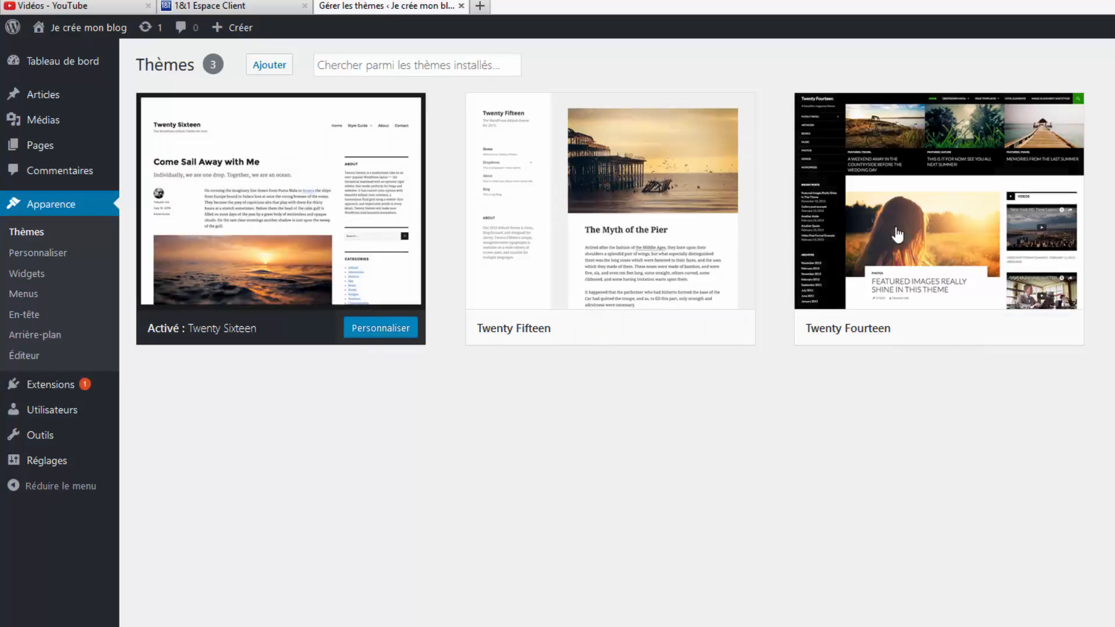
Activate the Twenty Fourteen theme and view the public blog with it.
mouse_move(926, 216)
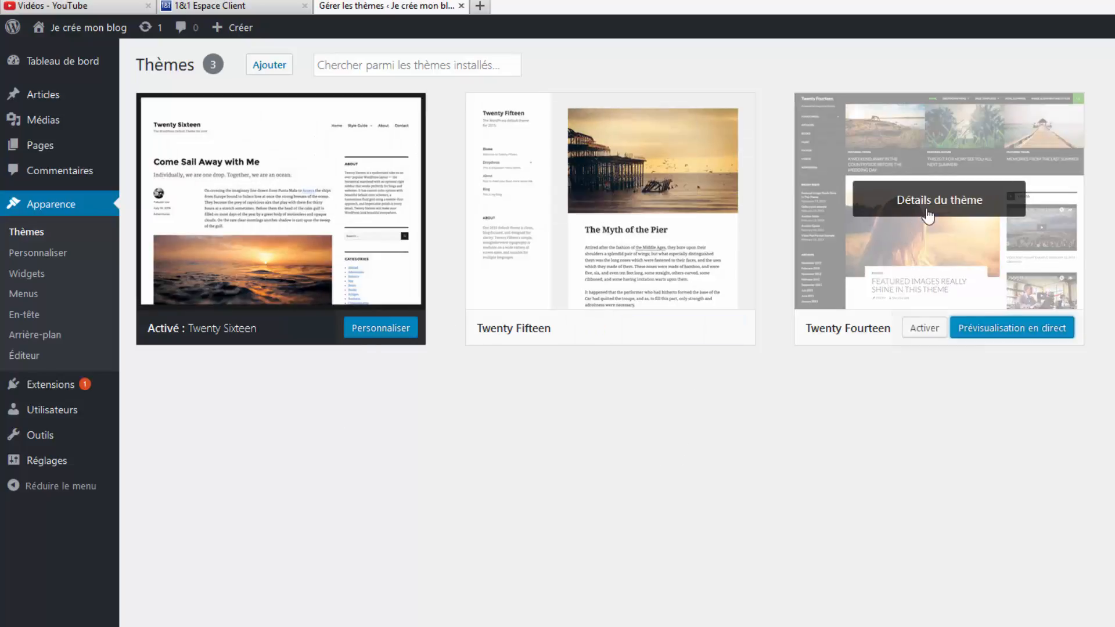
left_click(921, 336)
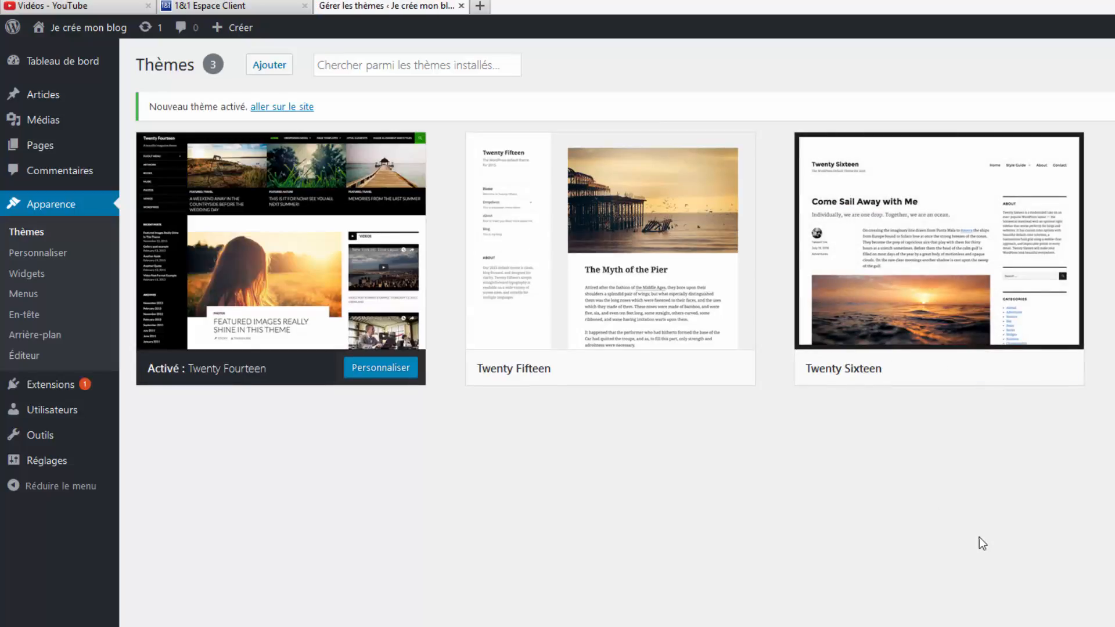
left_click(86, 31)
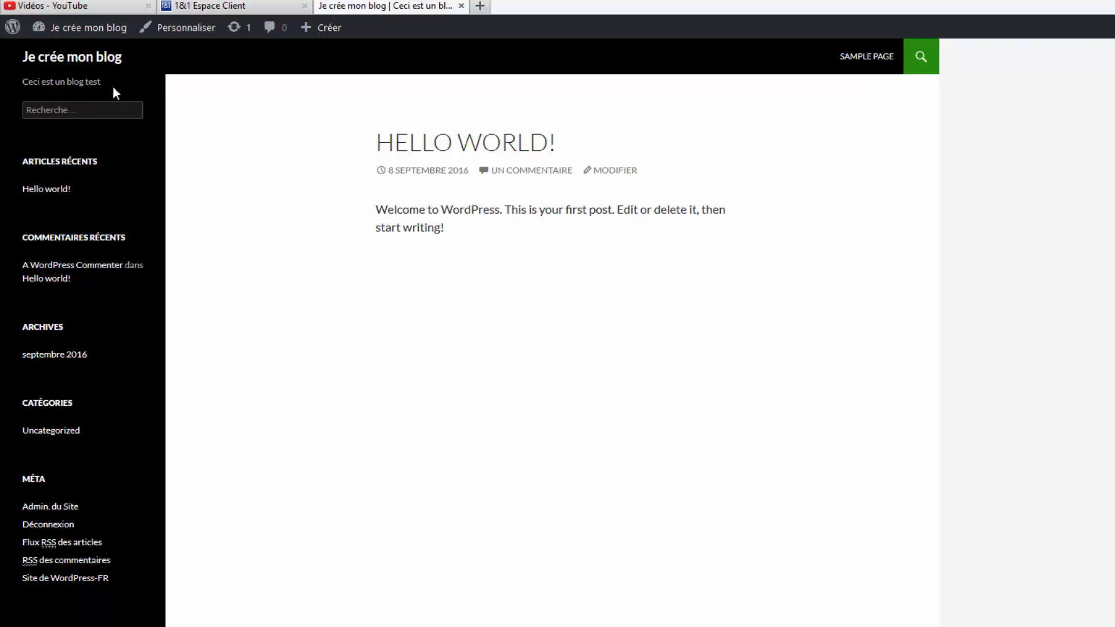
Switch between the dashboard and the public blog, and return to the installed themes.
mouse_move(81, 32)
left_click(73, 55)
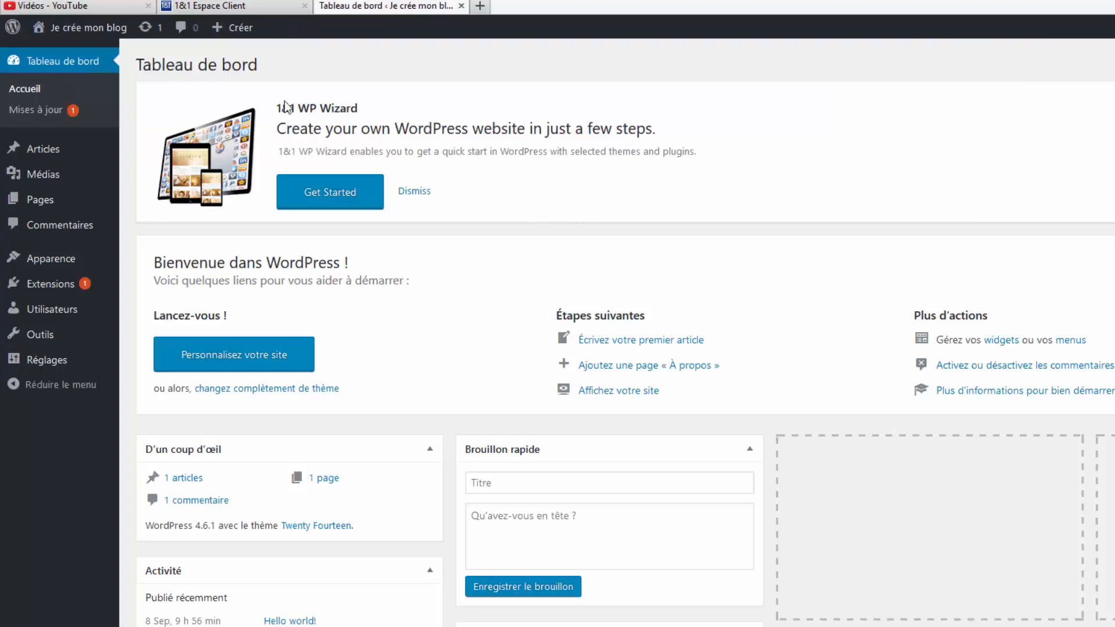
mouse_move(71, 33)
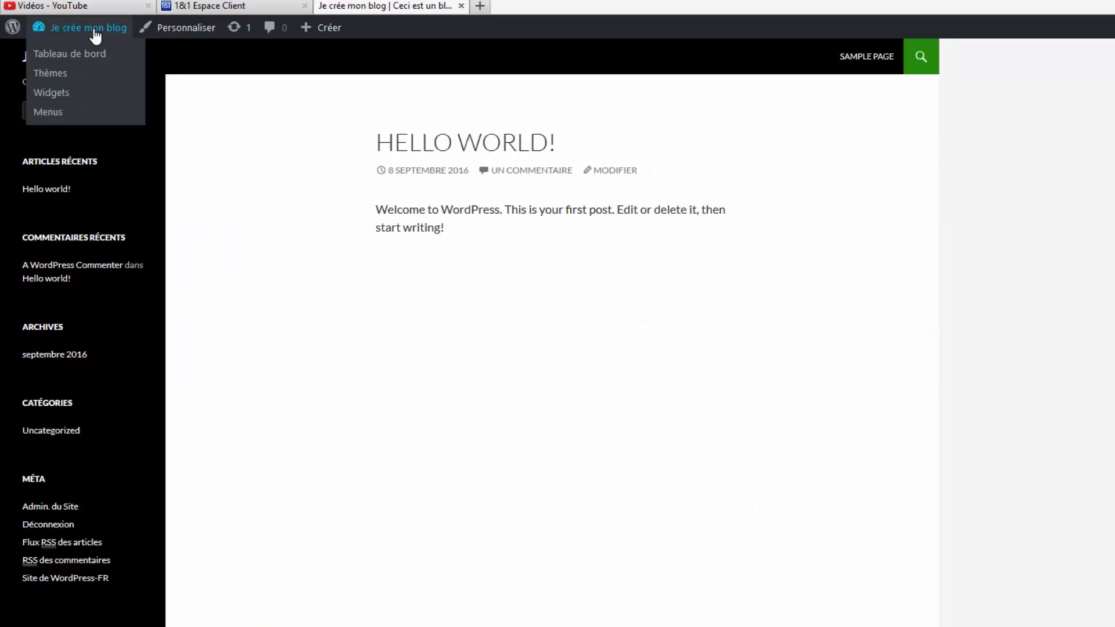
left_click(57, 77)
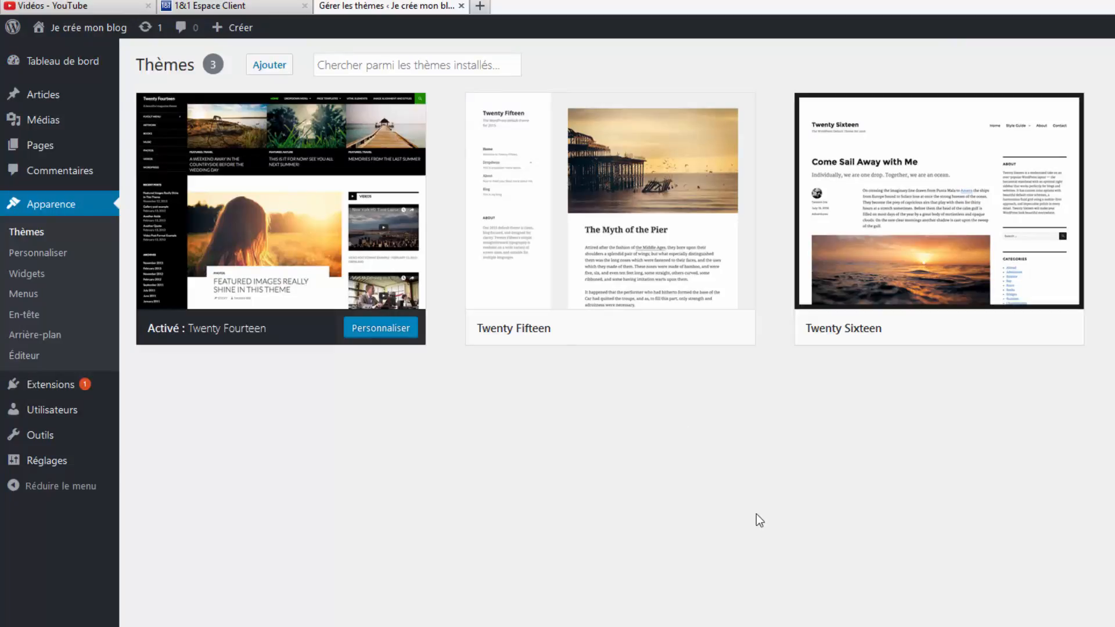
Open the page for adding themes and browse the featured themes (Mis en avant).
left_click(276, 67)
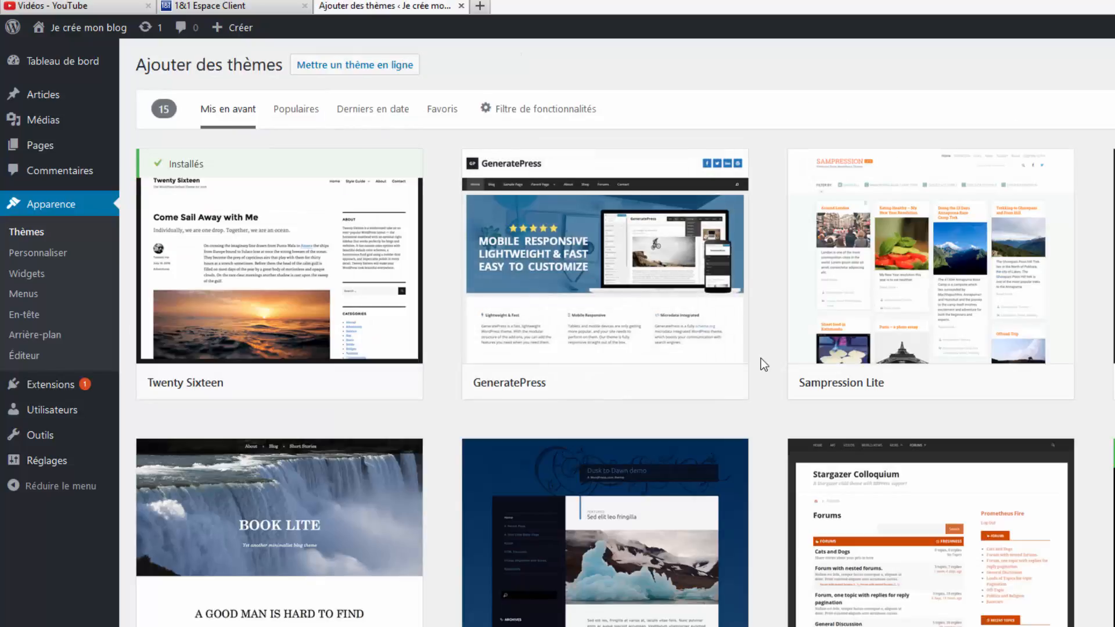
scroll(761, 357, "down", 3)
scroll(760, 357, "down", 9)
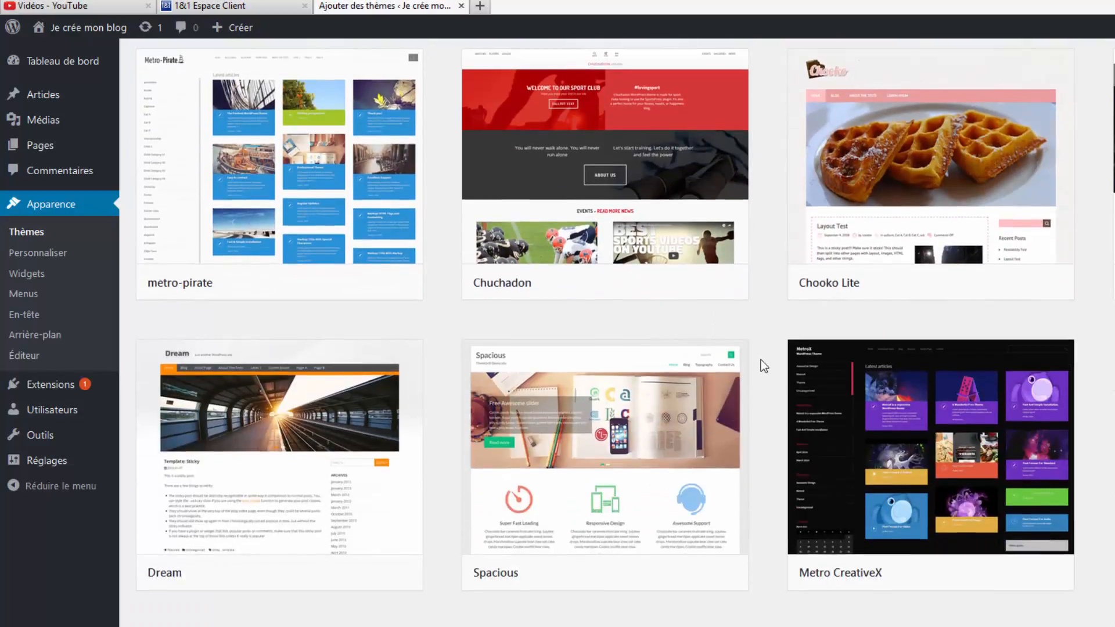
scroll(760, 361, "up", 10)
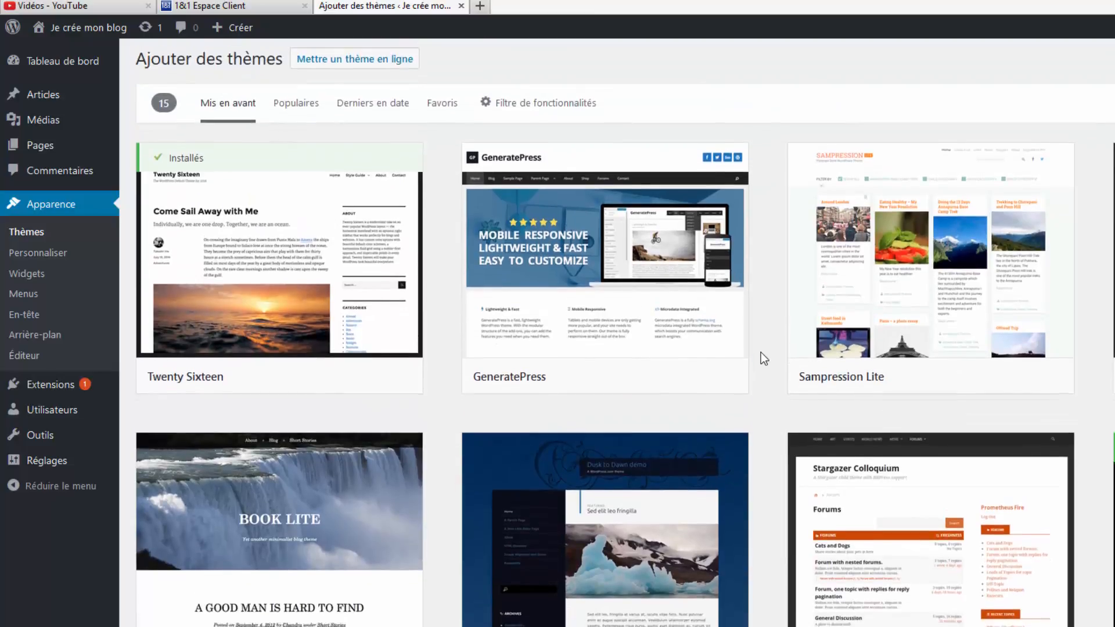
scroll(762, 355, "down", 8)
scroll(763, 355, "down", 3)
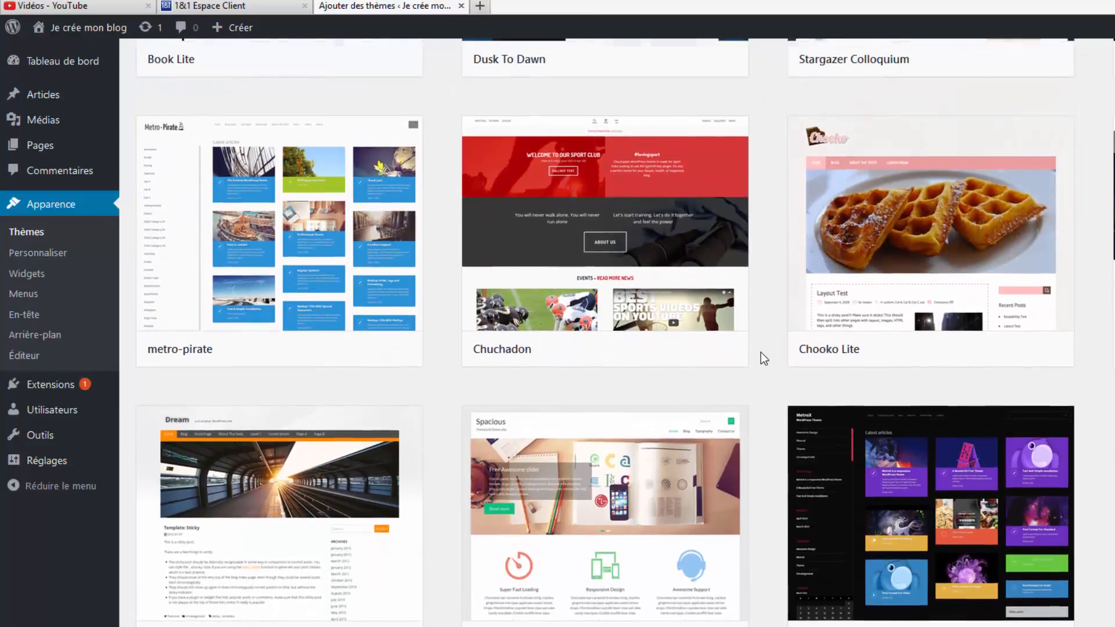
scroll(762, 353, "up", 11)
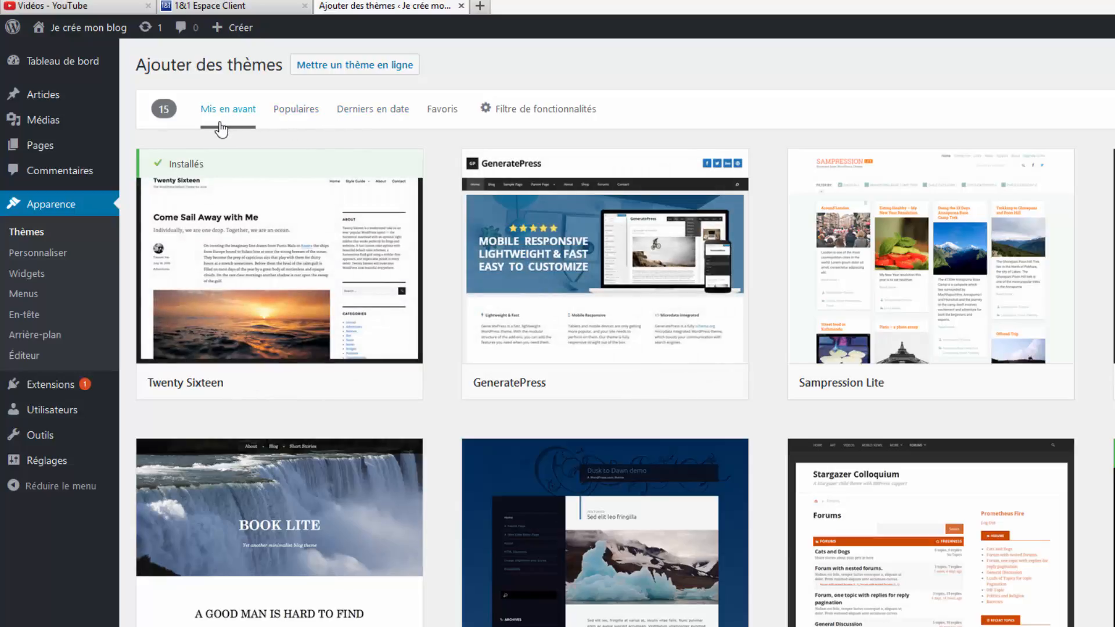
Browse through the popular themes (Populaires) and return to the start of the list.
left_click(292, 116)
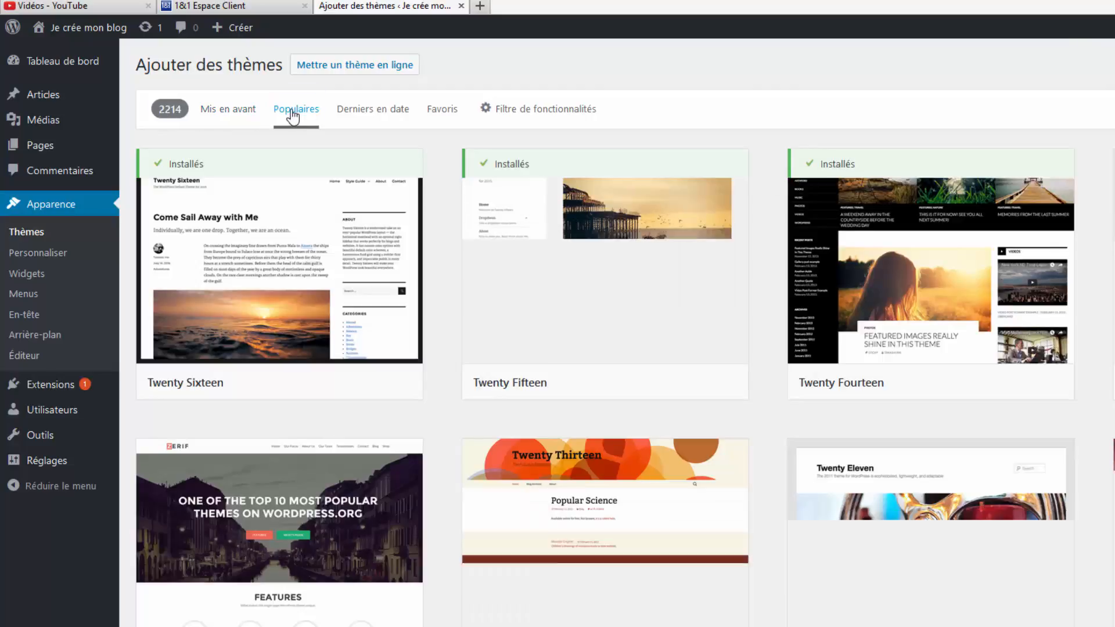
scroll(466, 227, "down", 20)
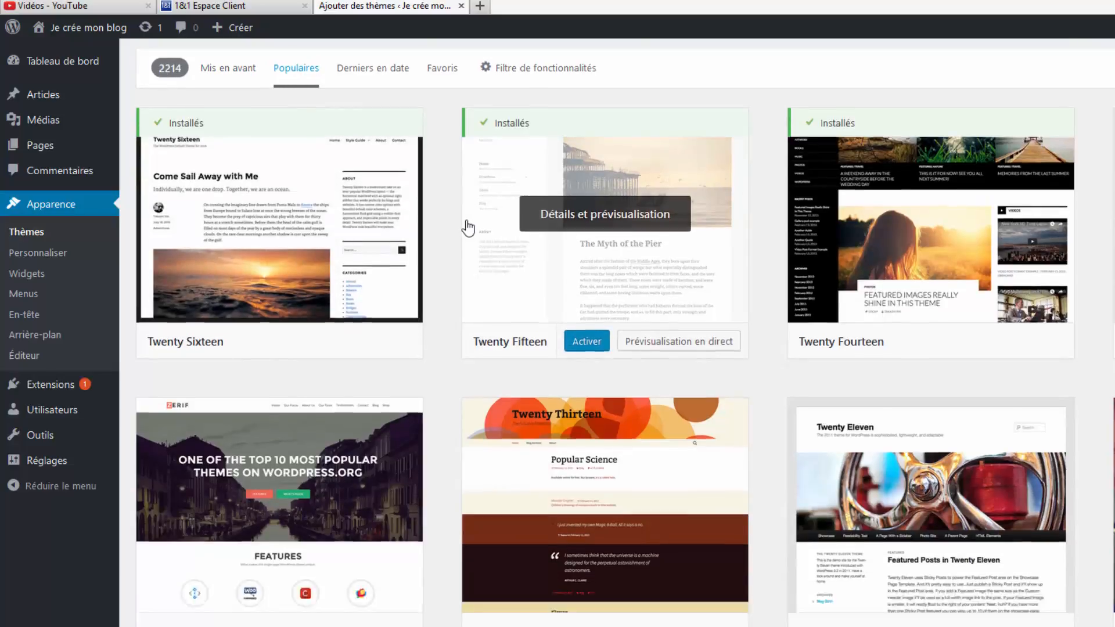
scroll(468, 228, "down", 20)
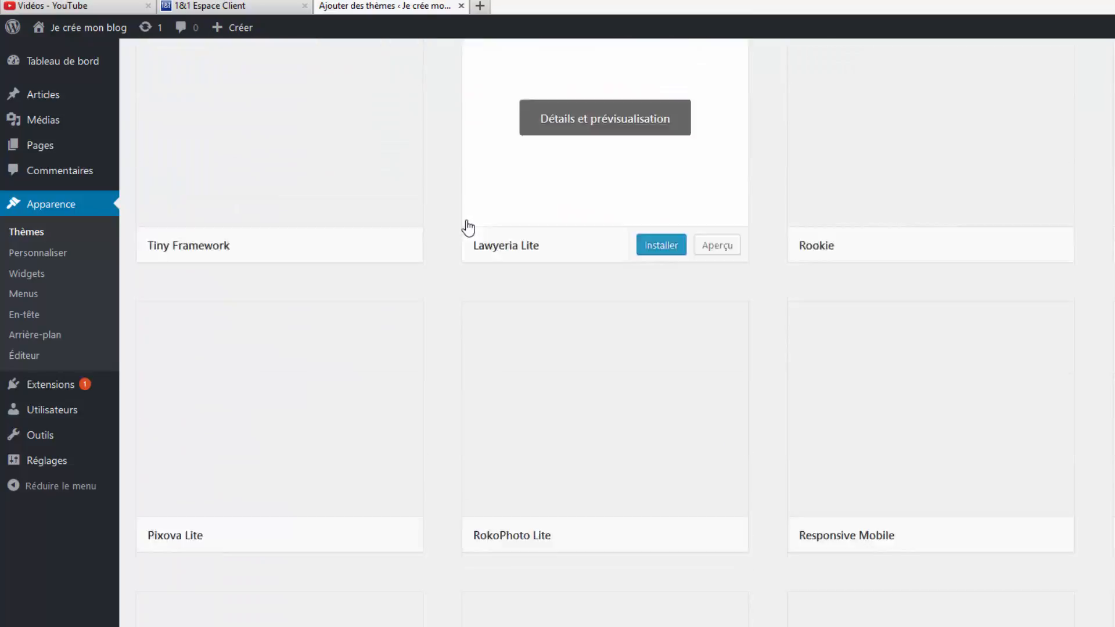
scroll(467, 223, "down", 20)
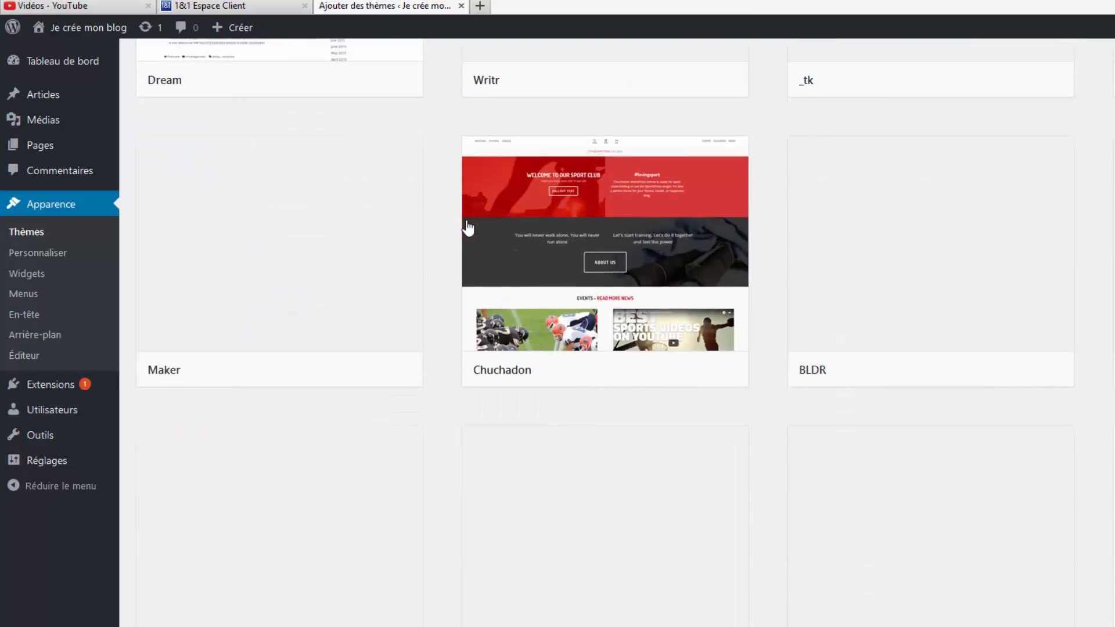
scroll(468, 228, "down", 2)
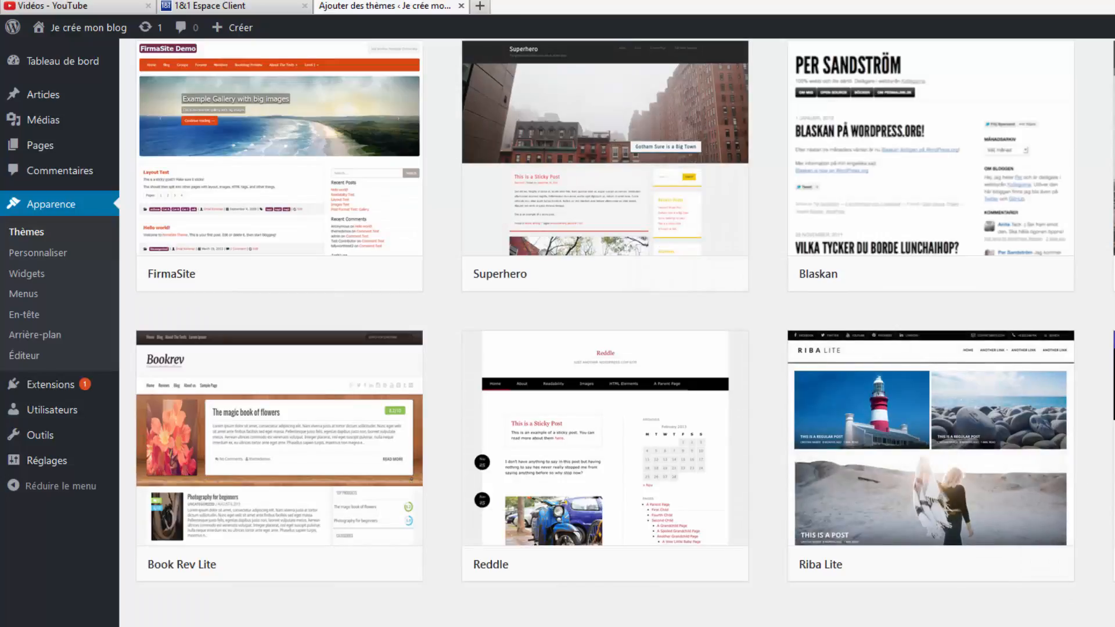
scroll(468, 229, "up", 20)
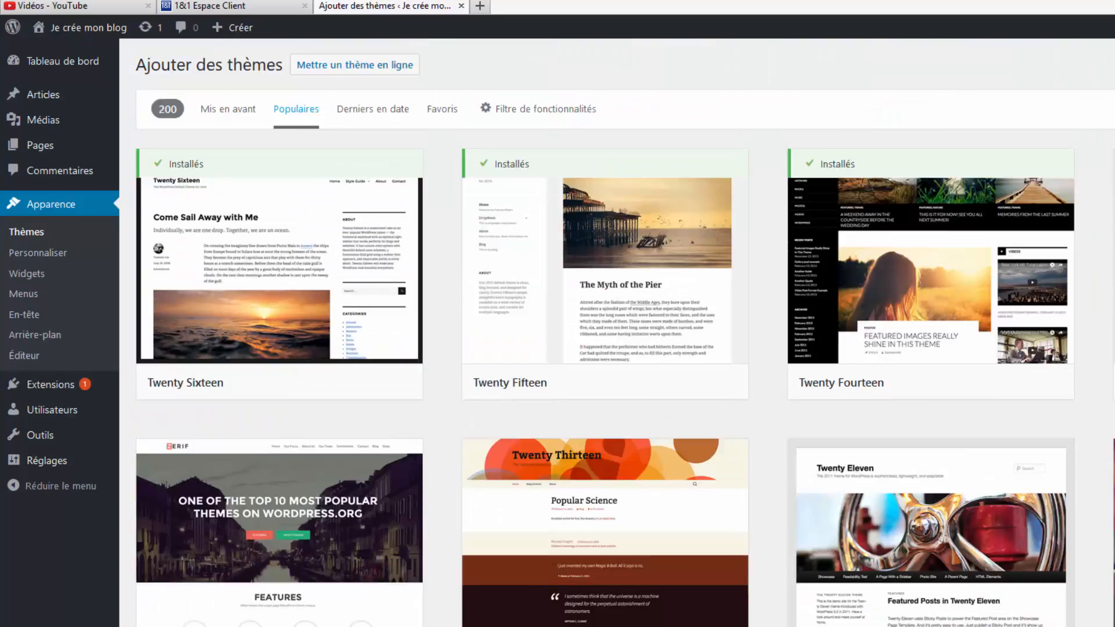
List the most recent themes (Derniers en date) and look over the first ones.
left_click(362, 117)
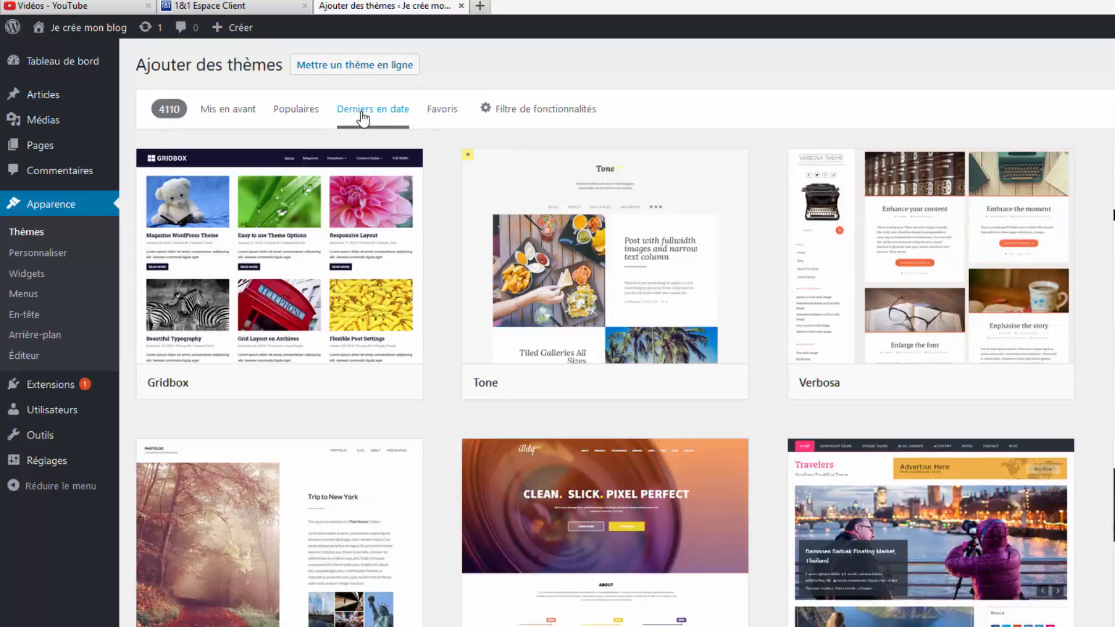
scroll(992, 409, "down", 2)
scroll(975, 413, "up", 2)
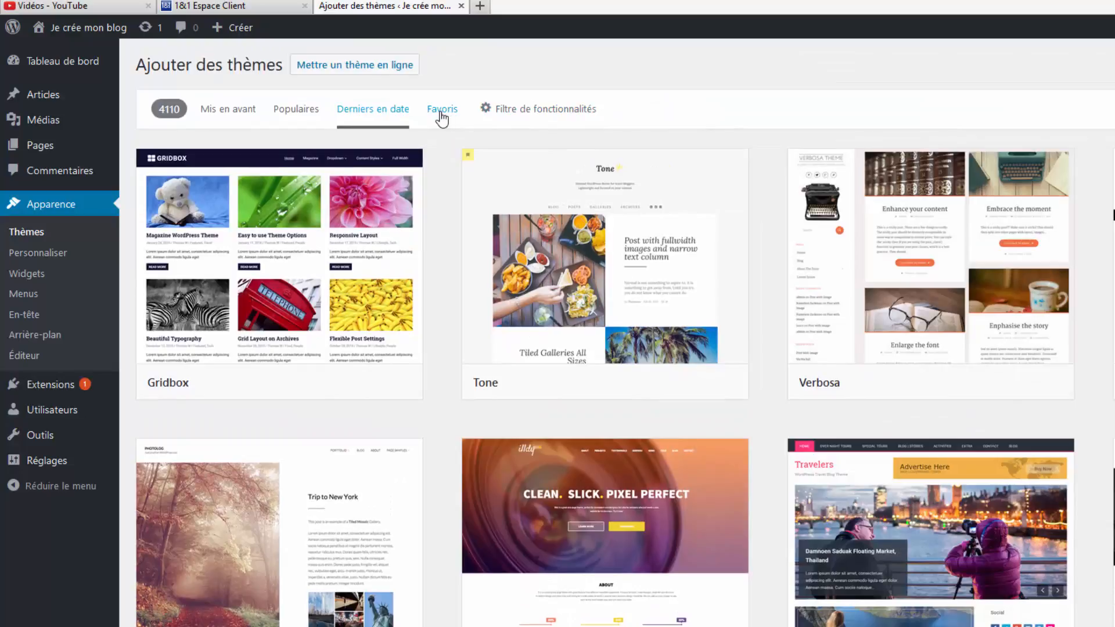
Open the theme feature filter and examine its layout, functionality and subject options.
left_click(540, 114)
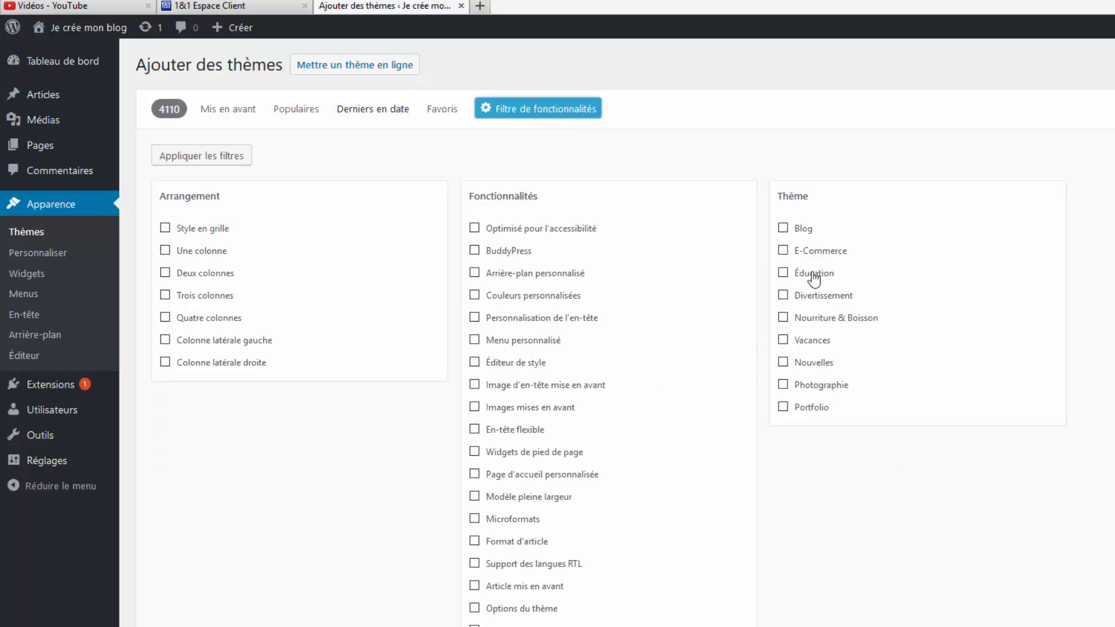
scroll(621, 325, "down", 2)
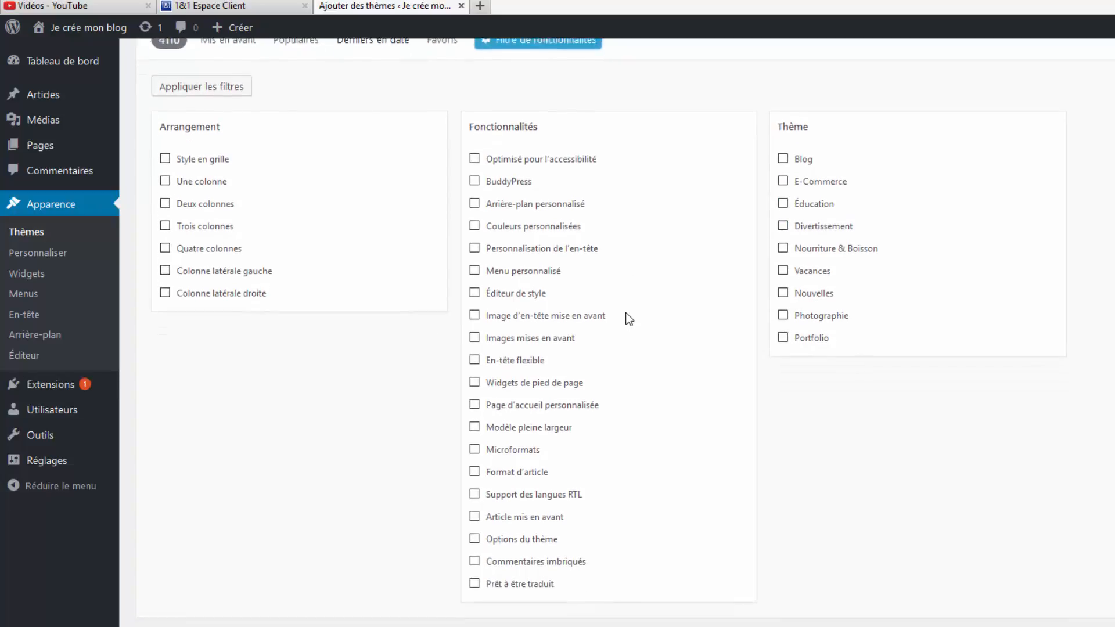
scroll(624, 332, "up", 2)
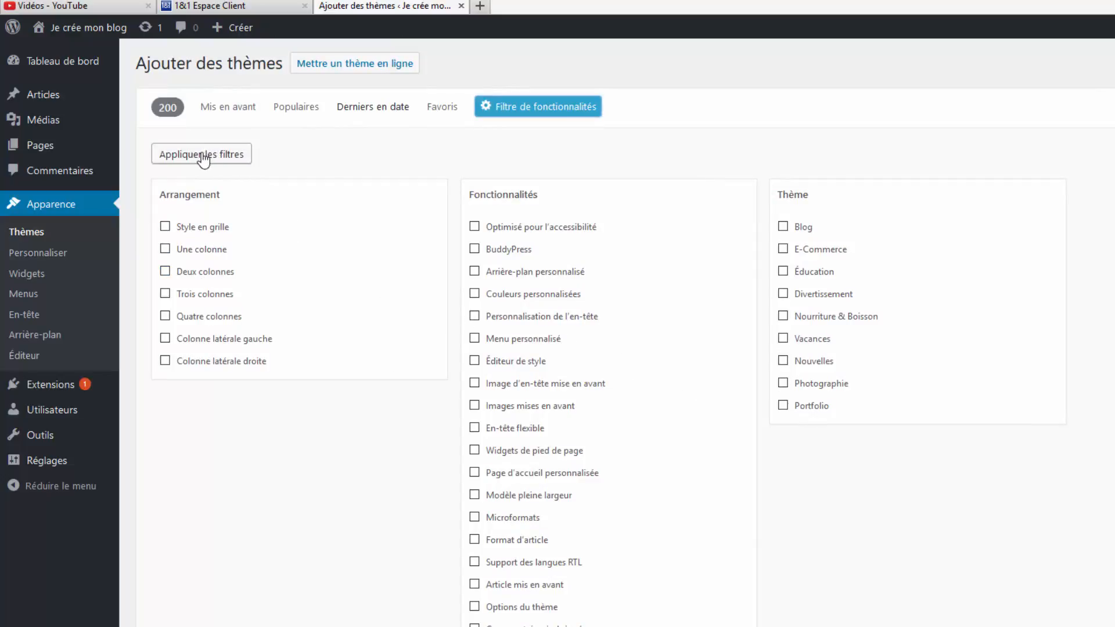
Find the Nisarg theme among the popular themes and open its preview.
left_click(296, 110)
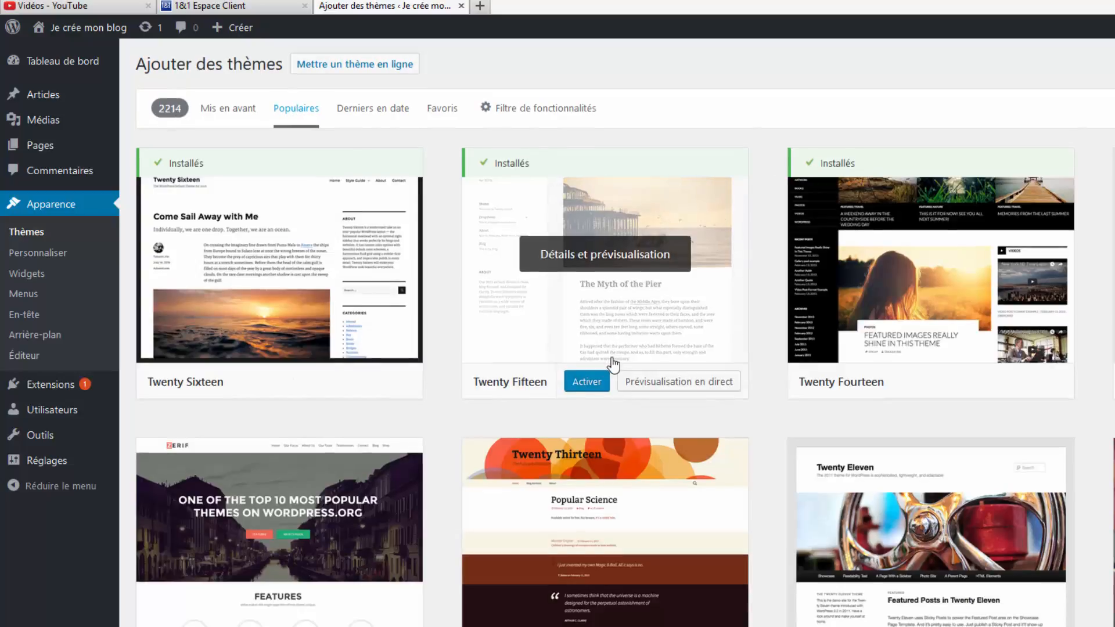
scroll(613, 365, "down", 9)
scroll(613, 365, "down", 7)
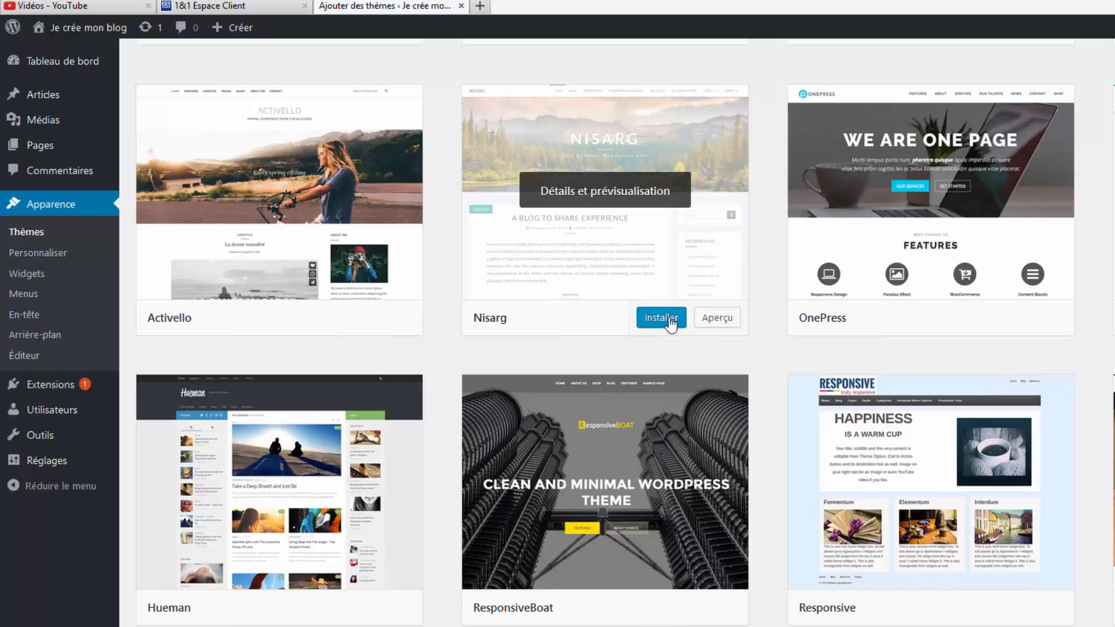
left_click(720, 323)
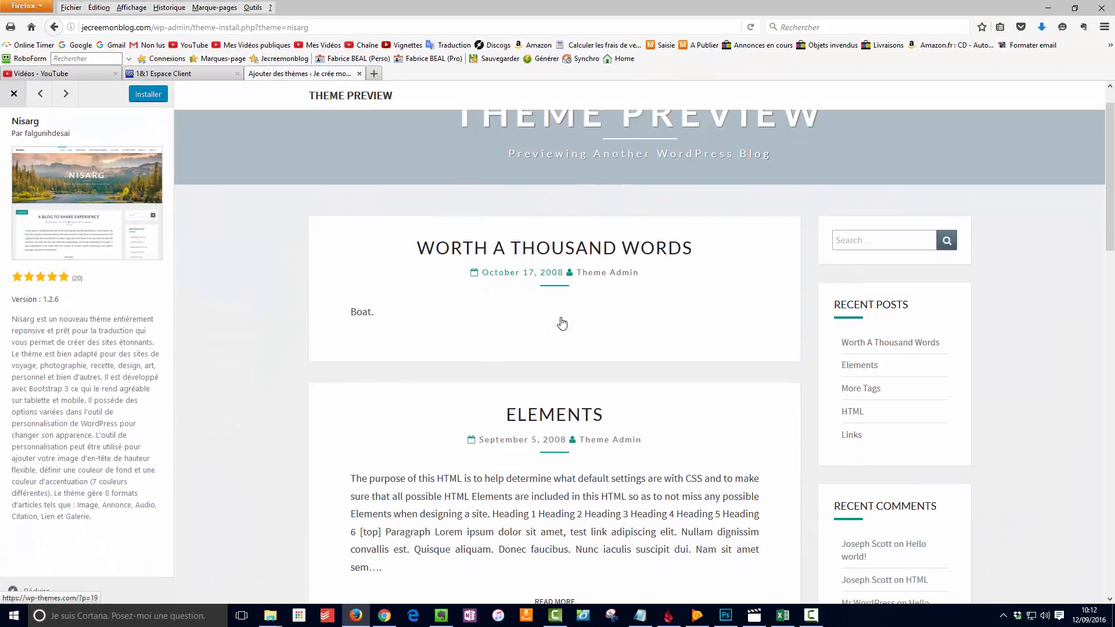
Look through the Nisarg theme preview, install the theme and activate it on the blog.
scroll(562, 324, "down", 4)
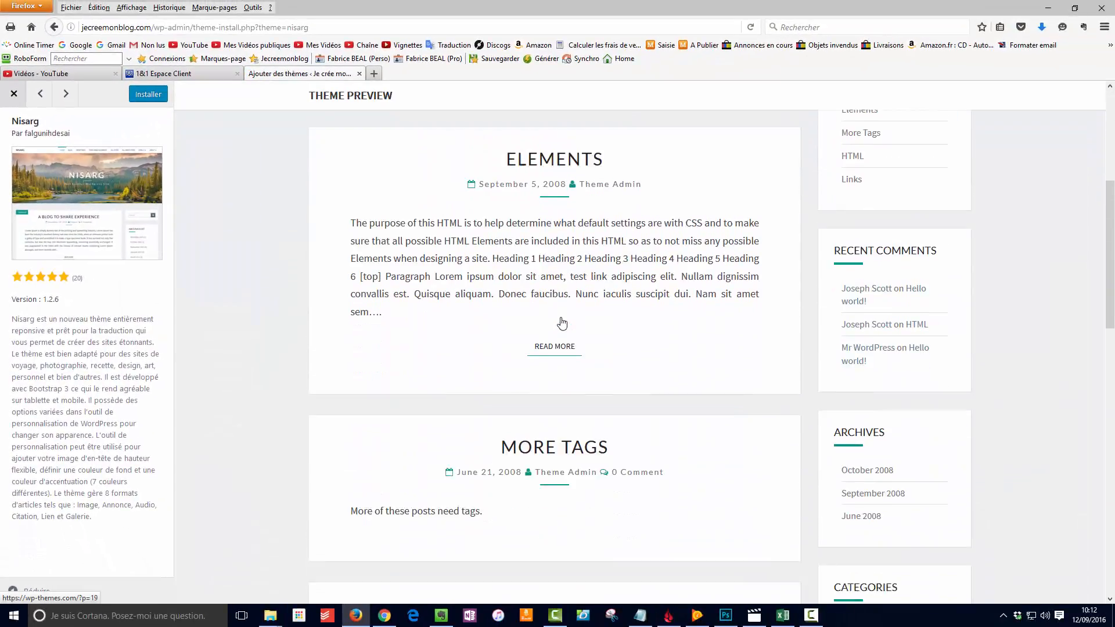
scroll(562, 323, "up", 5)
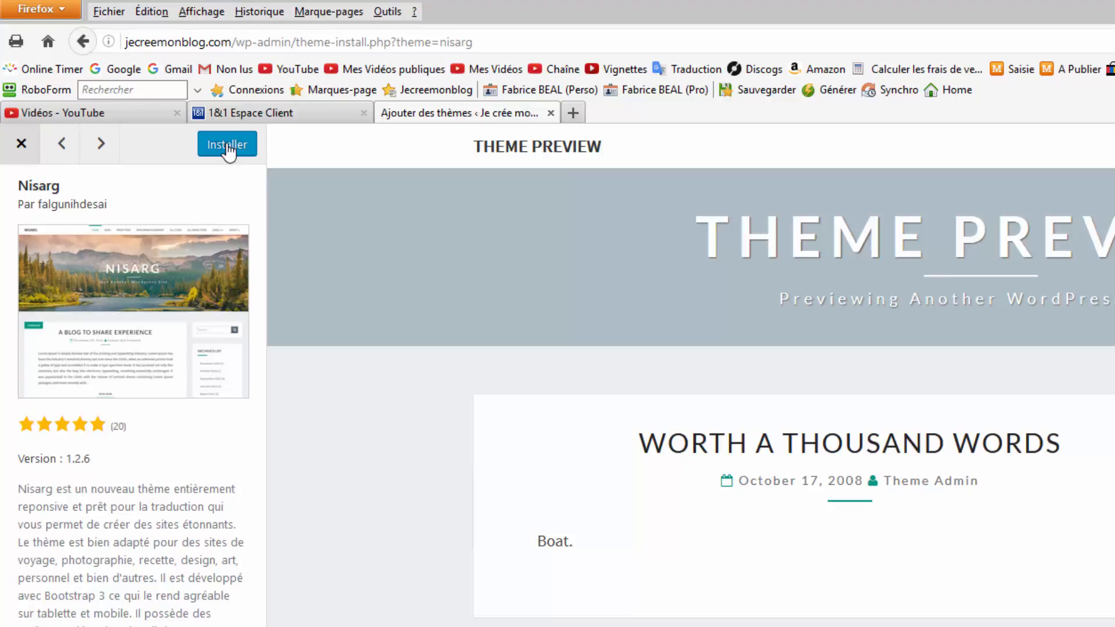
left_click(227, 147)
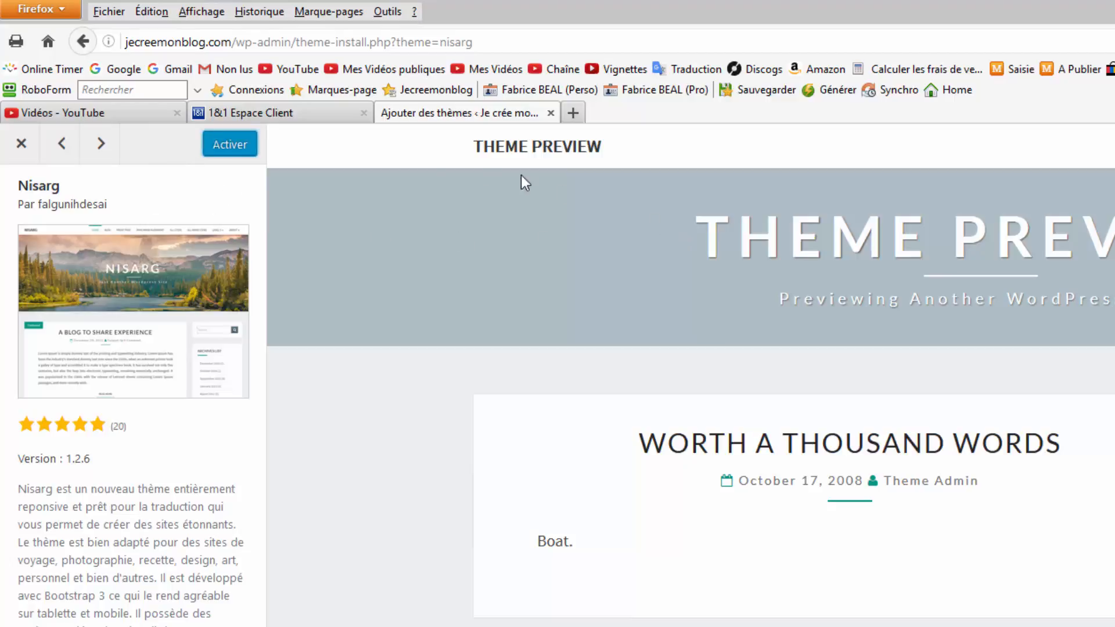
left_click(225, 146)
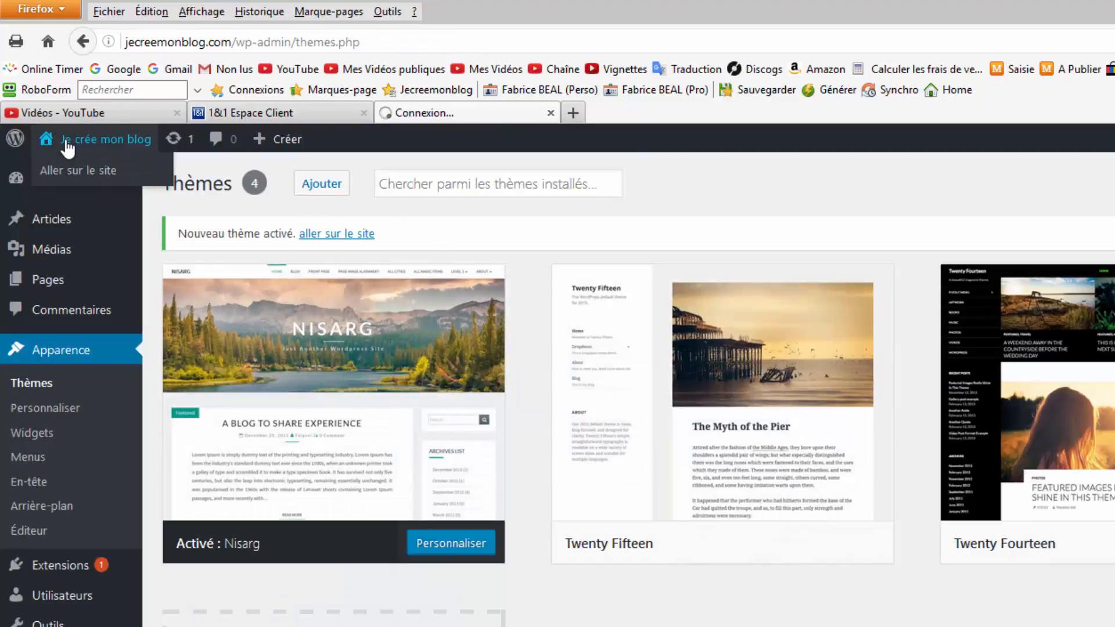
Visit the blog's public site and look over its home page with the Nisarg theme.
left_click(68, 148)
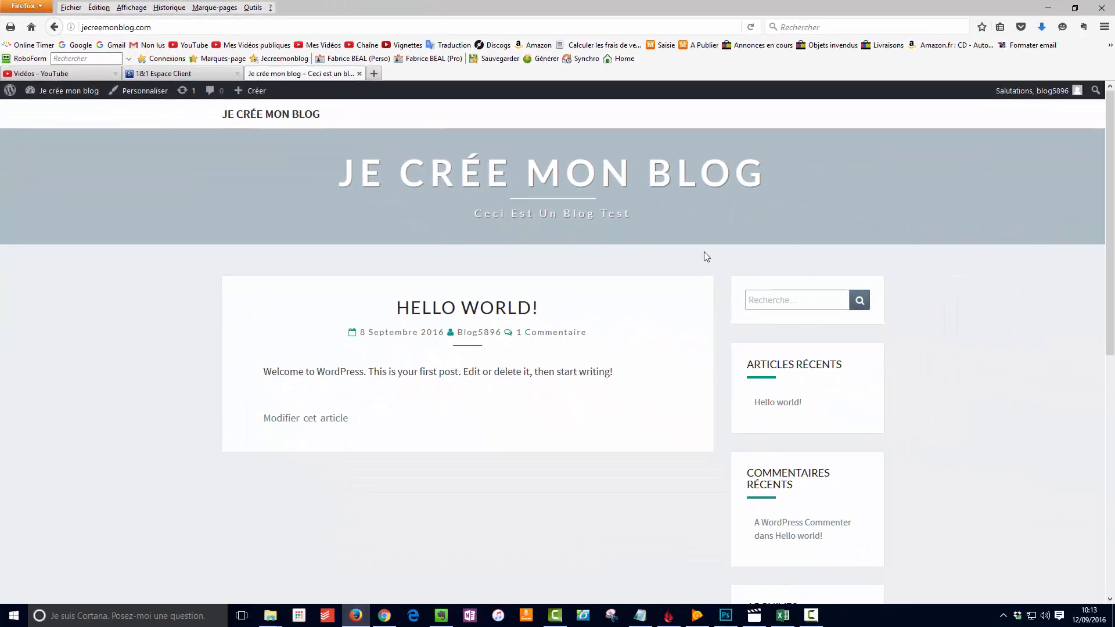
scroll(876, 299, "down", 10)
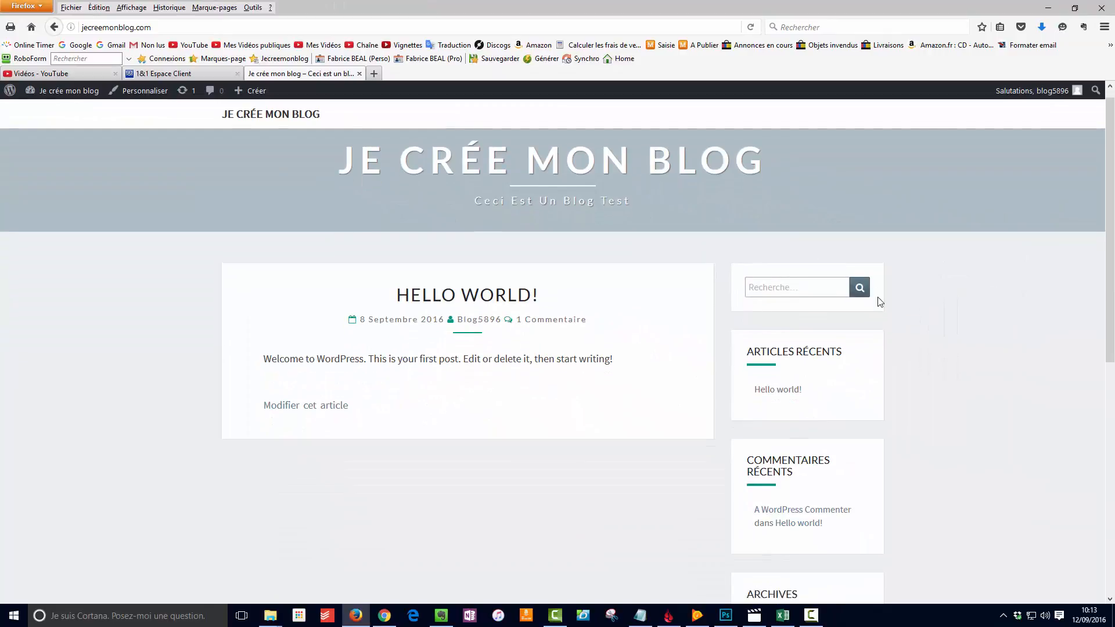
scroll(881, 302, "up", 10)
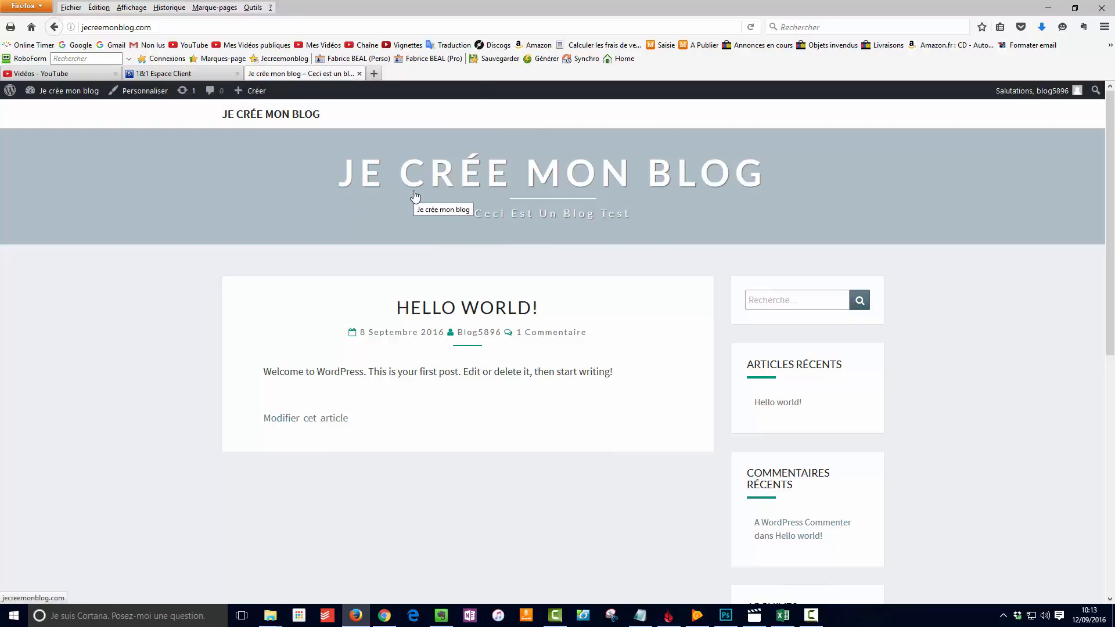
Return to the dashboard, activate the Akismet extension and update it to version 3.2.
mouse_move(47, 92)
left_click(44, 112)
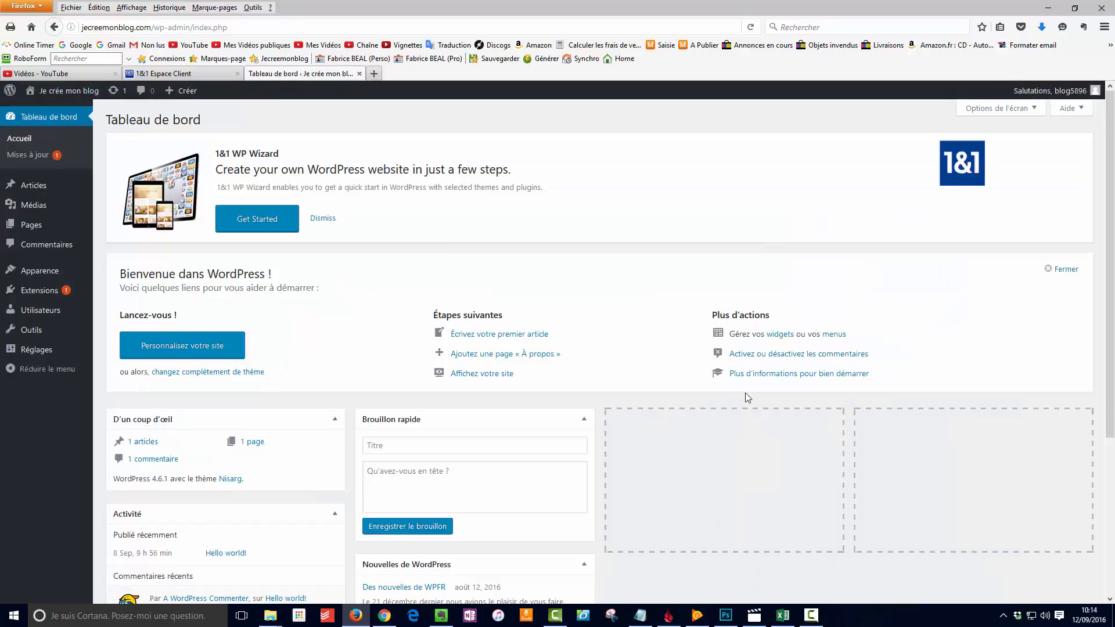
mouse_move(46, 297)
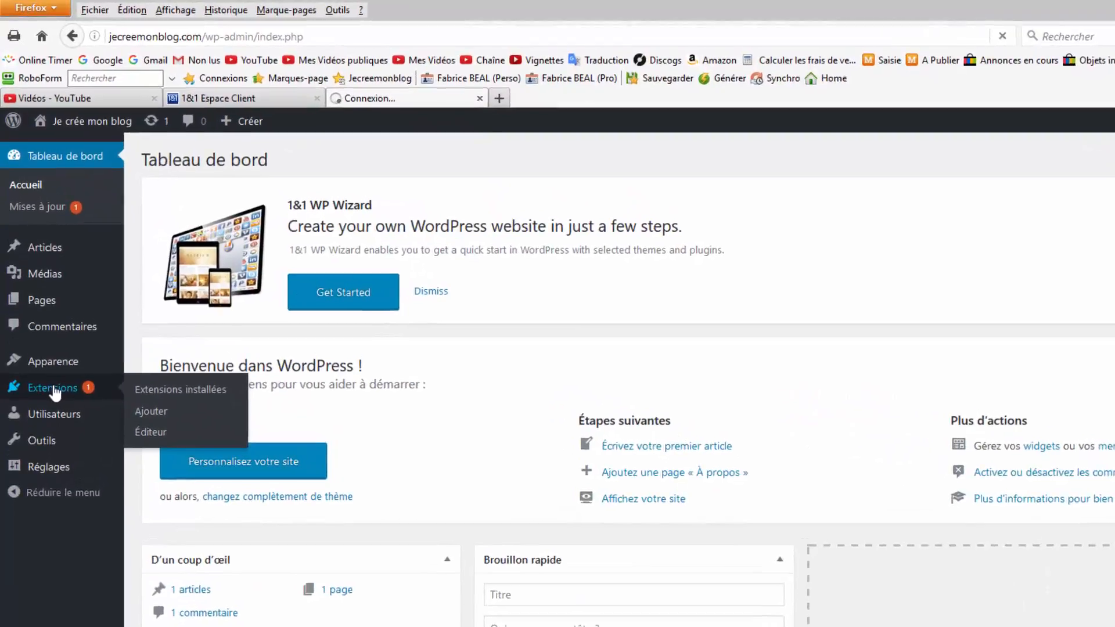
left_click(41, 294)
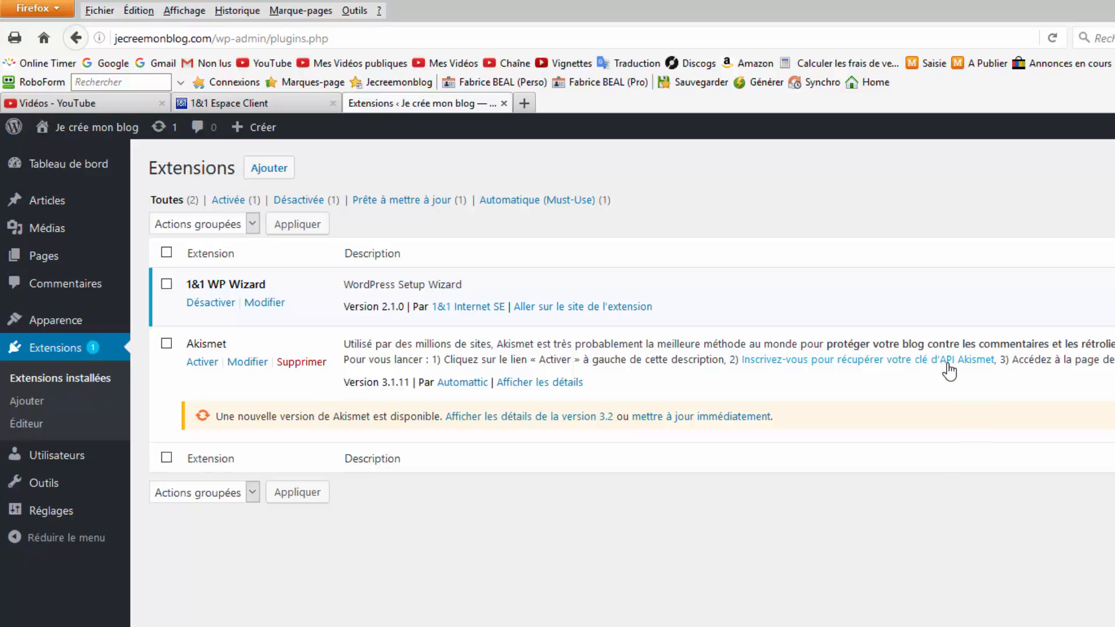
left_click(200, 364)
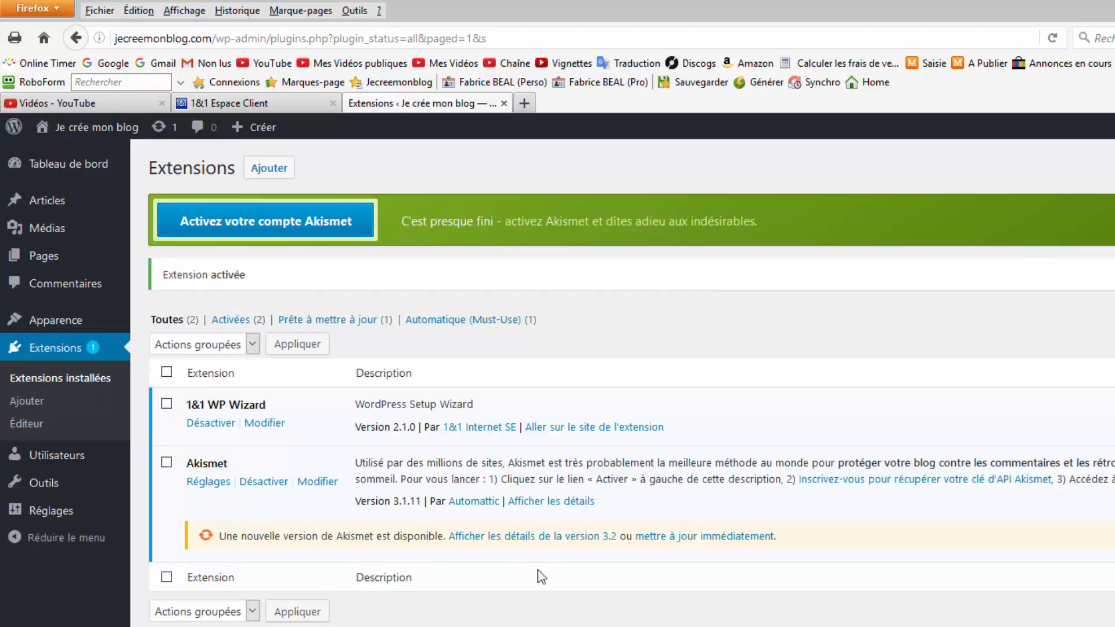
left_click(720, 537)
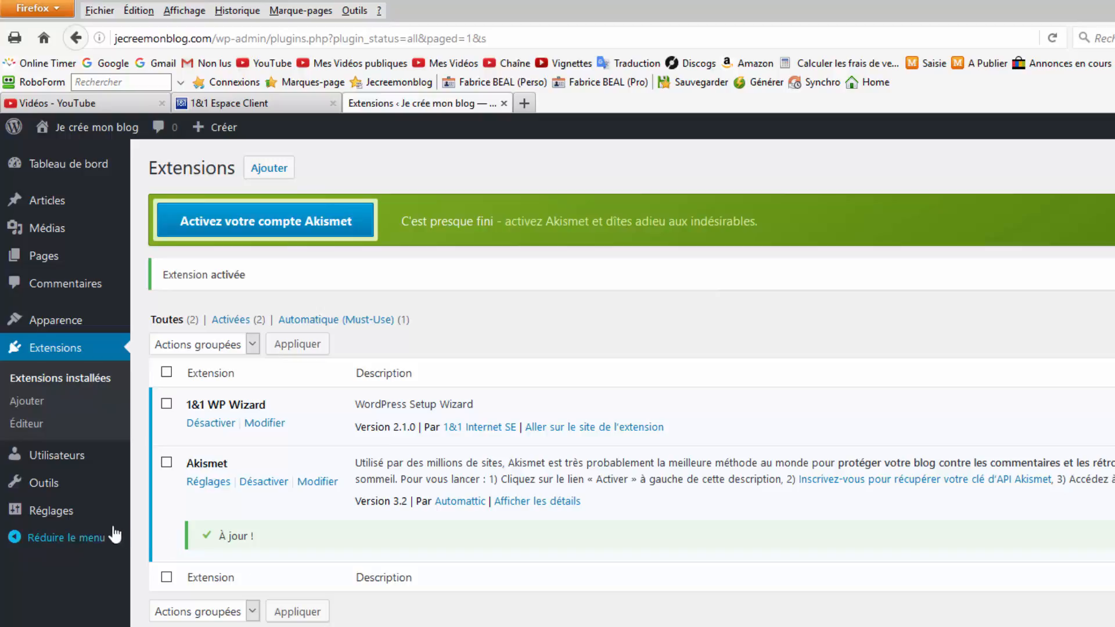
Review the blog's general (Général), writing (Écriture), reading (Lecture) and discussion settings pages.
left_click(53, 513)
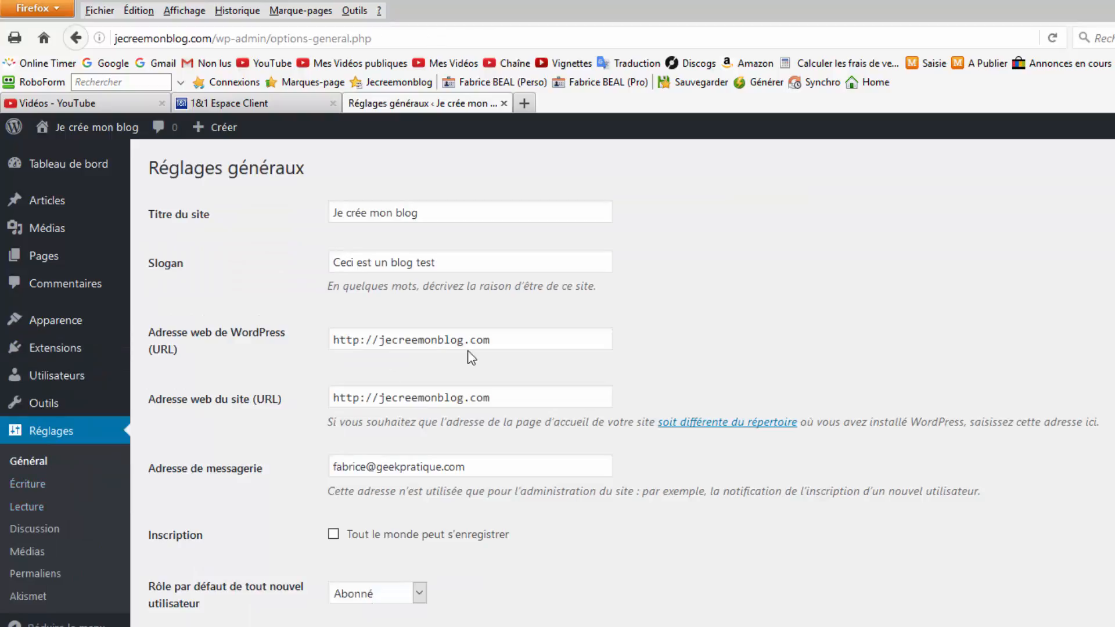
left_click(31, 488)
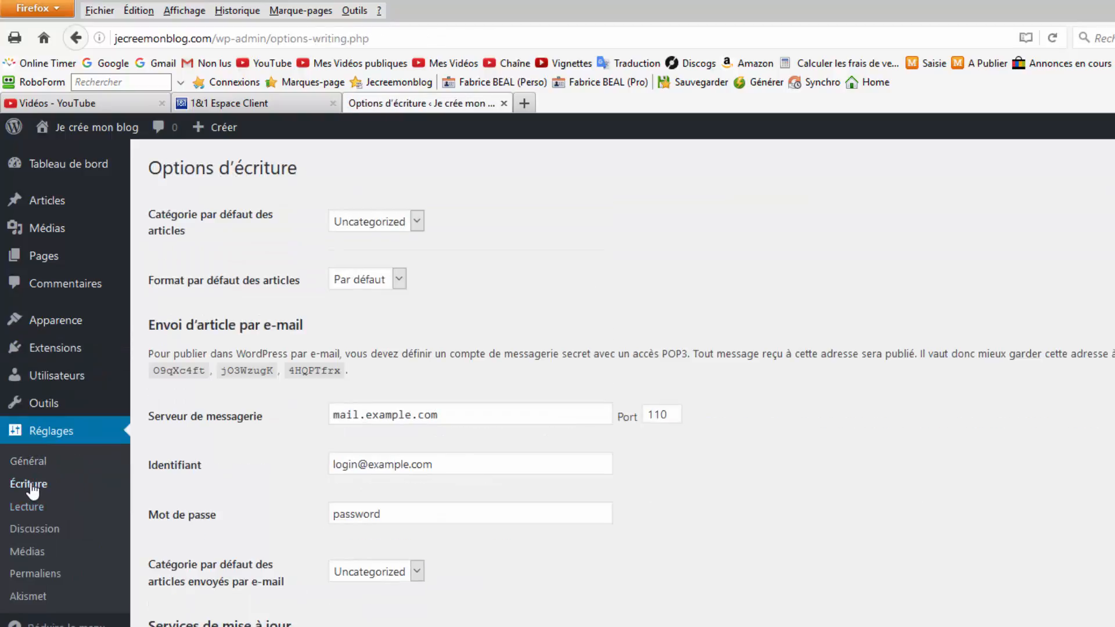
scroll(416, 510, "down", 1)
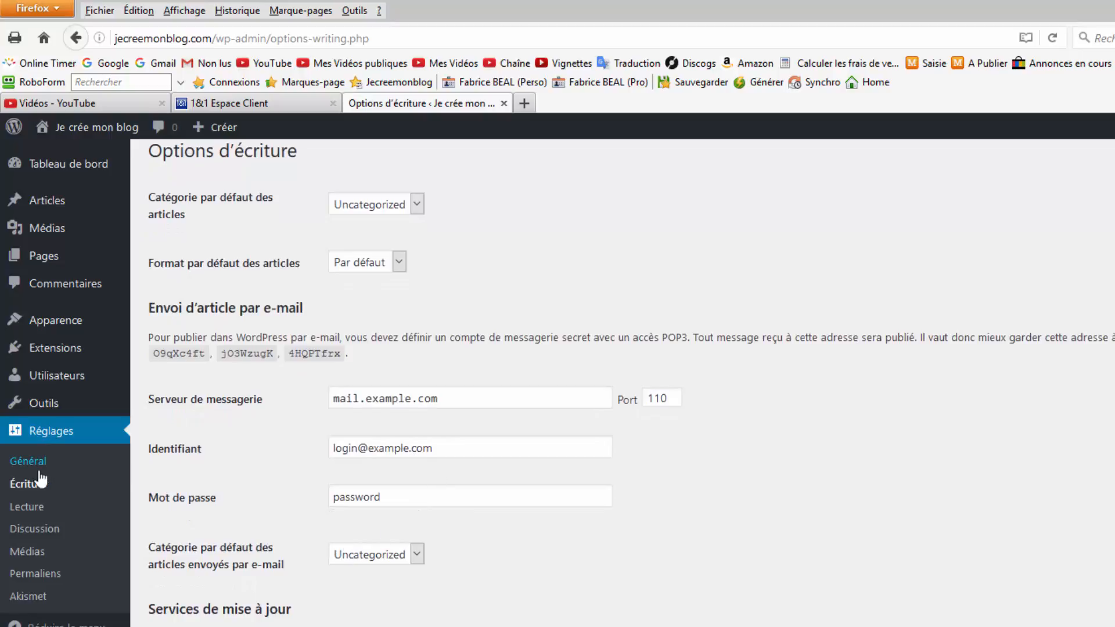
left_click(27, 509)
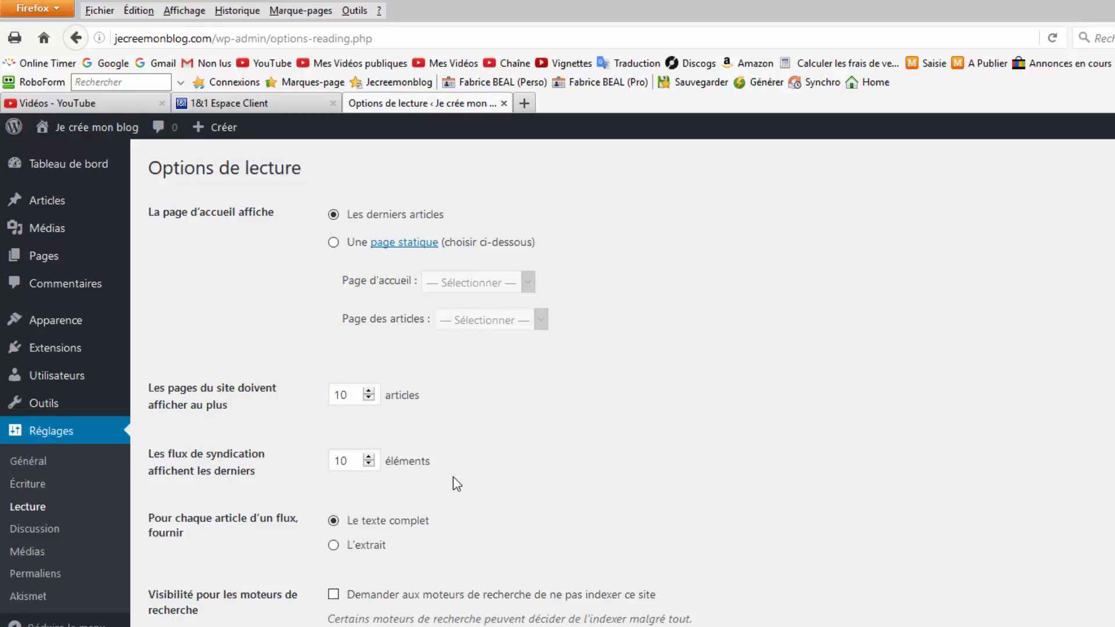
left_click(35, 529)
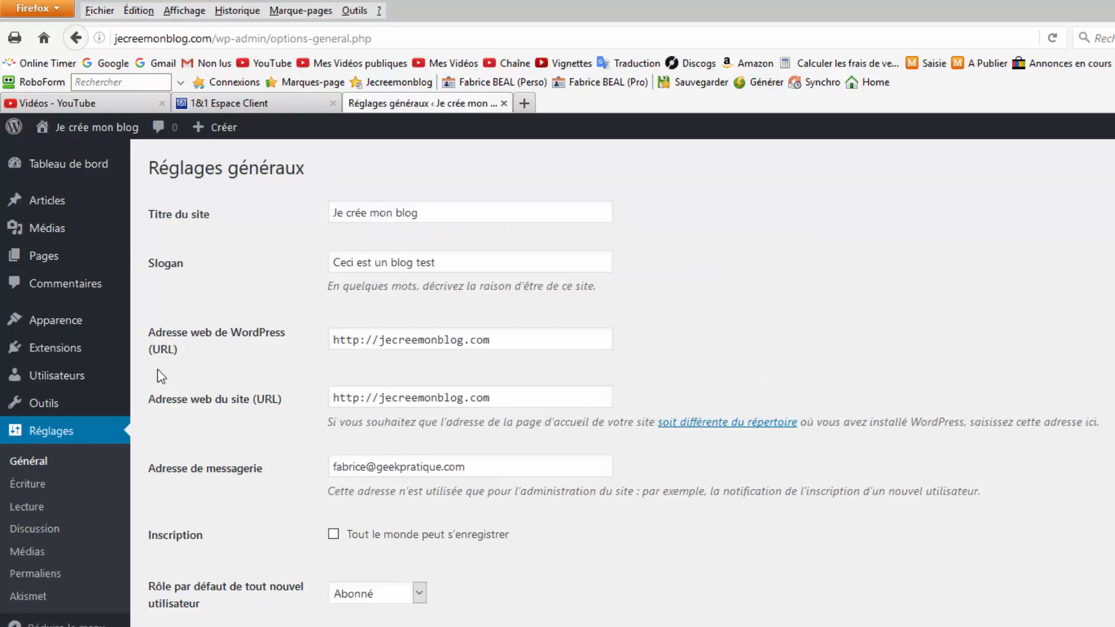
Show the list of all articles, view the blog's public page in a separate browser tab and return to the list.
mouse_move(46, 206)
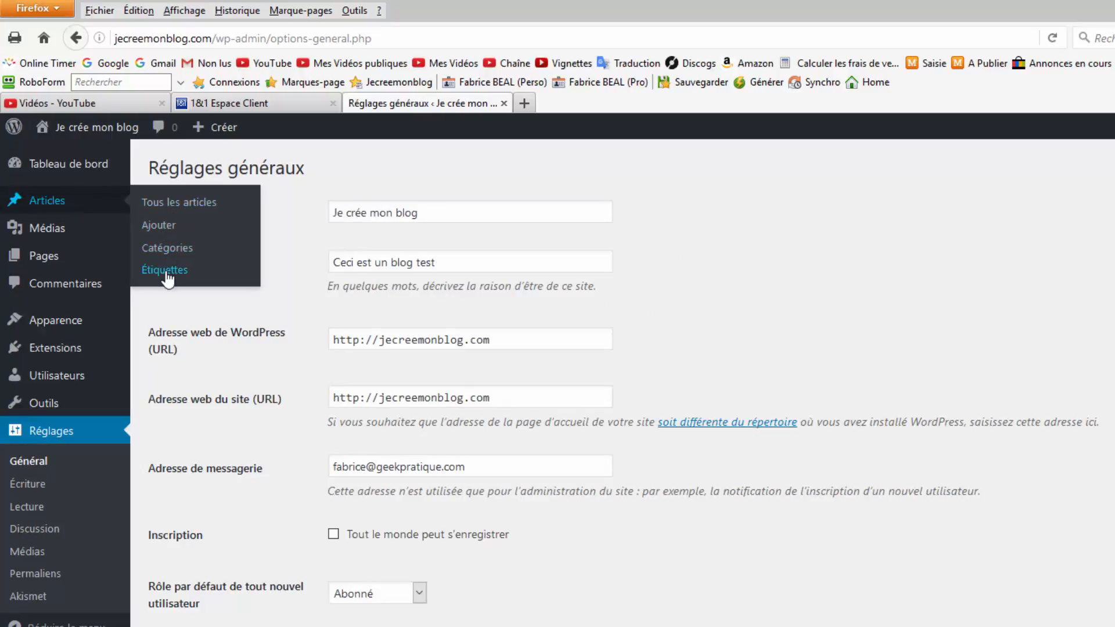
left_click(44, 204)
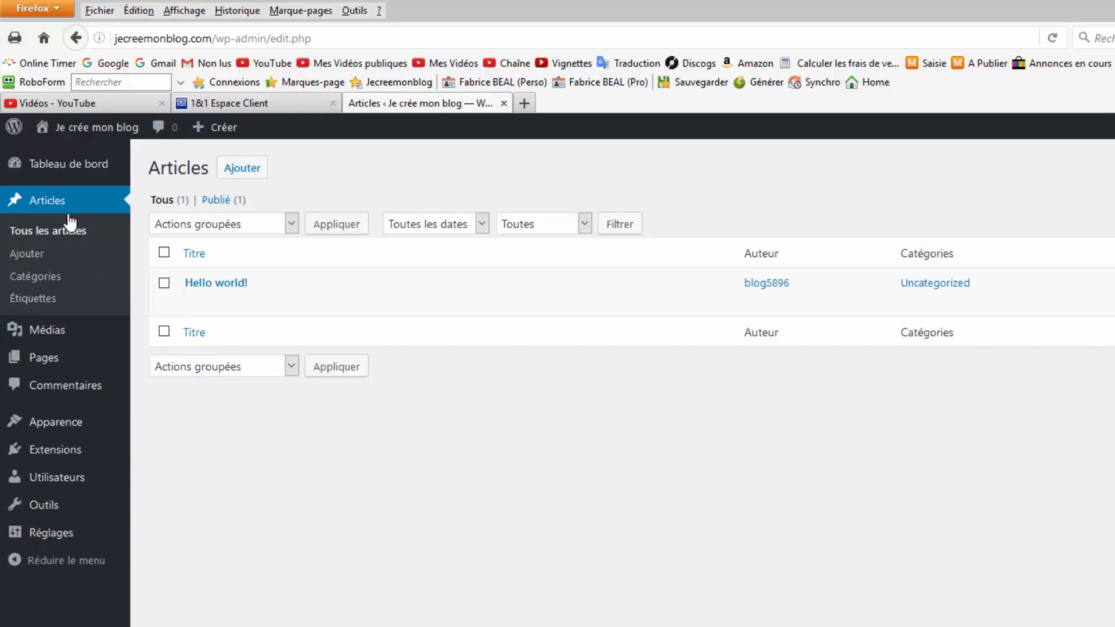
mouse_move(242, 289)
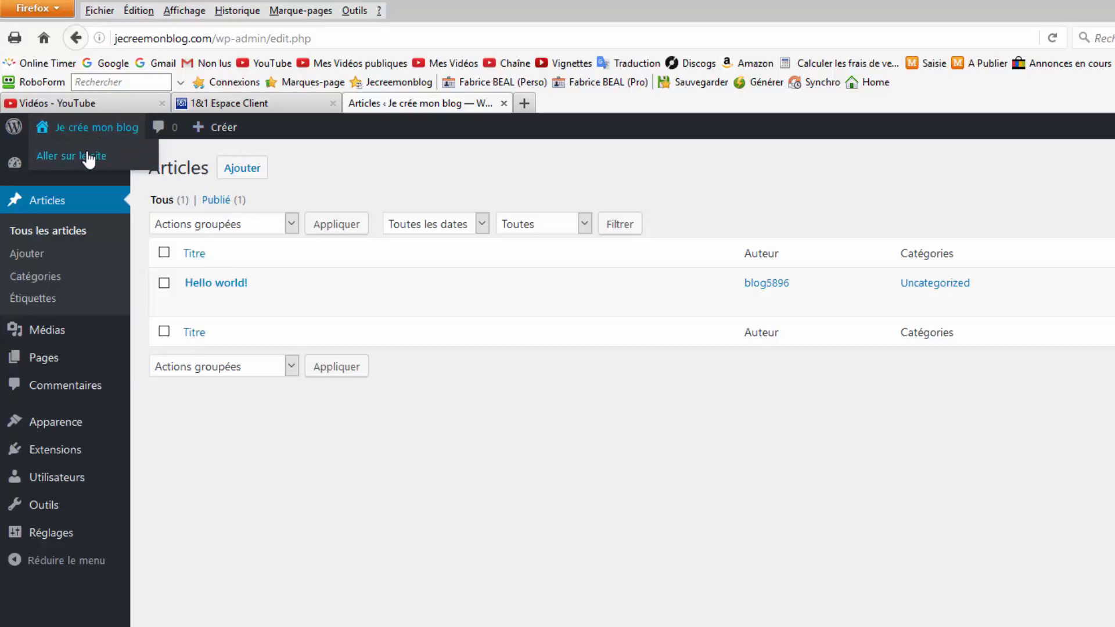
right_click(98, 132)
left_click(128, 144)
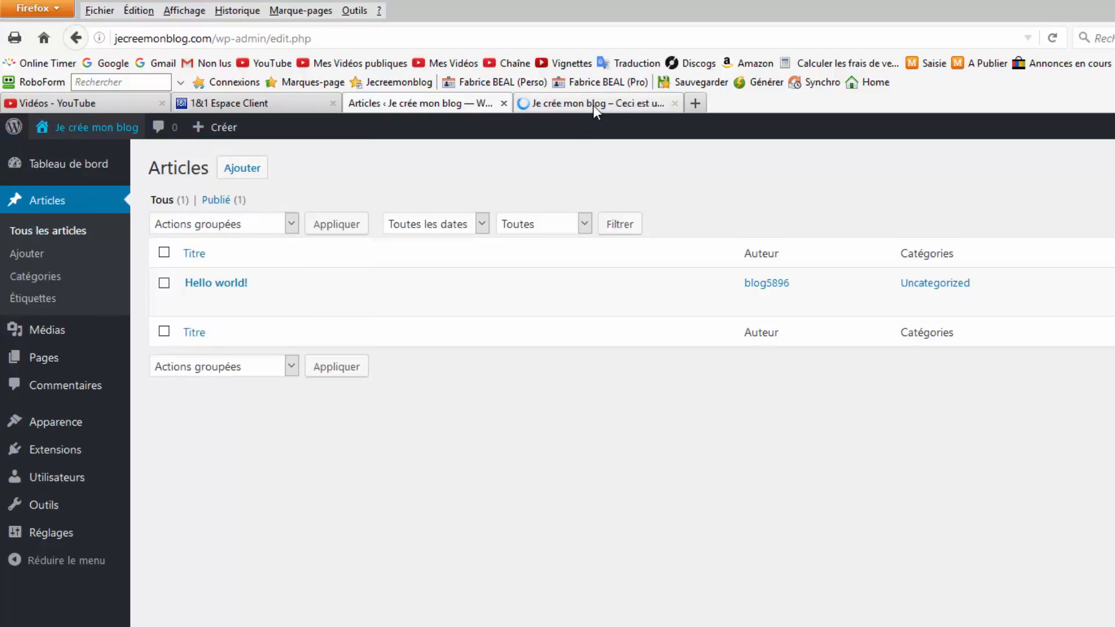
left_click(593, 104)
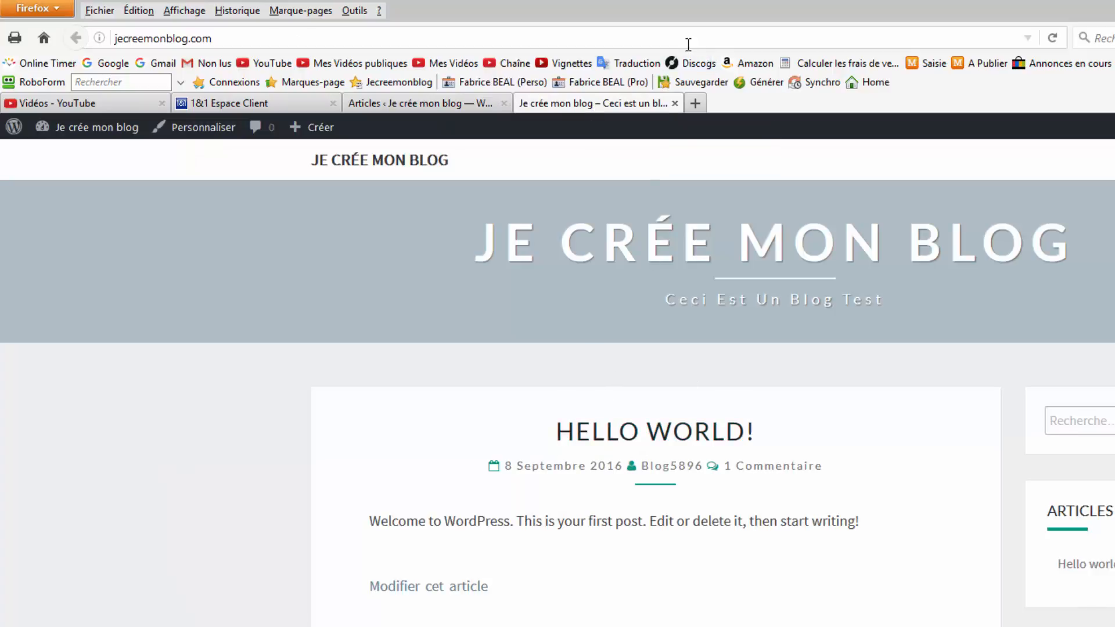
left_click(460, 105)
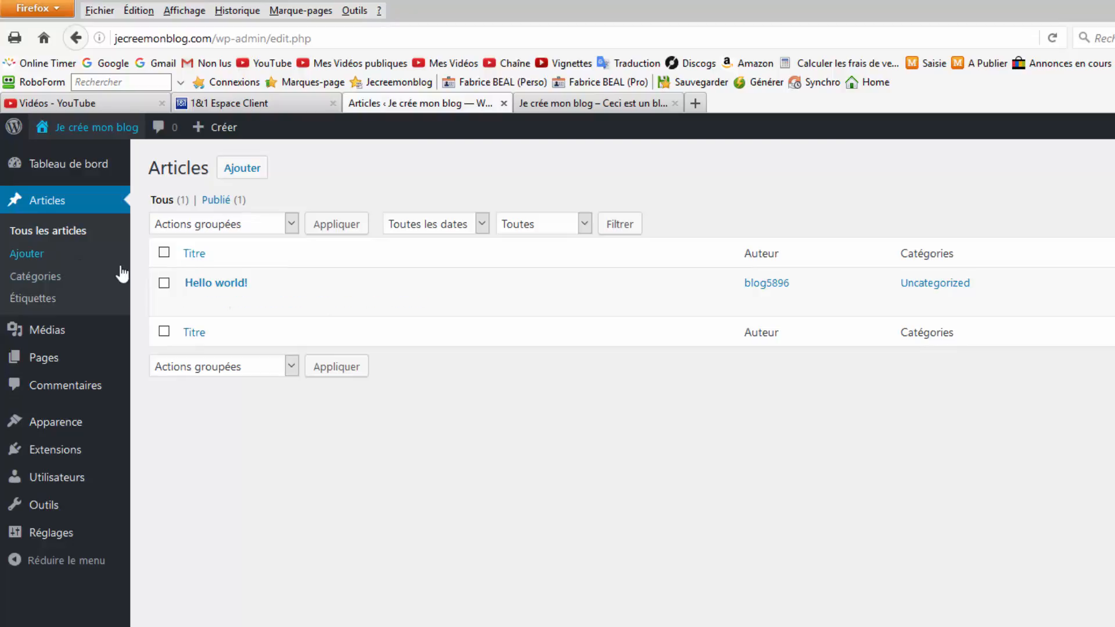
Create a new article titled "Voici mon premier article".
left_click(29, 256)
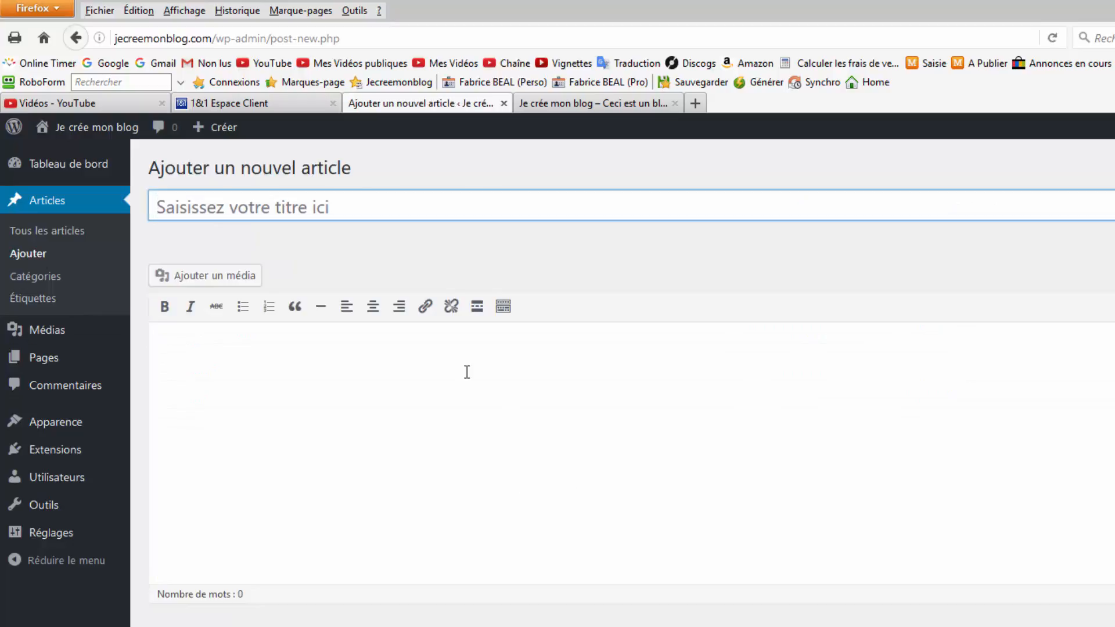
type("V")
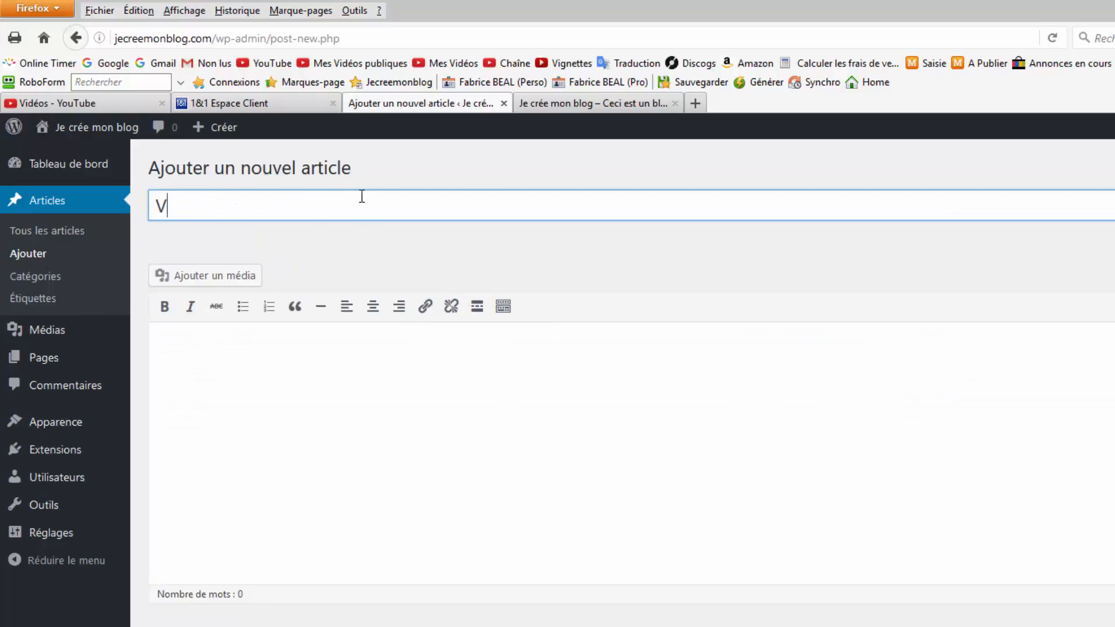
type("oici mon p")
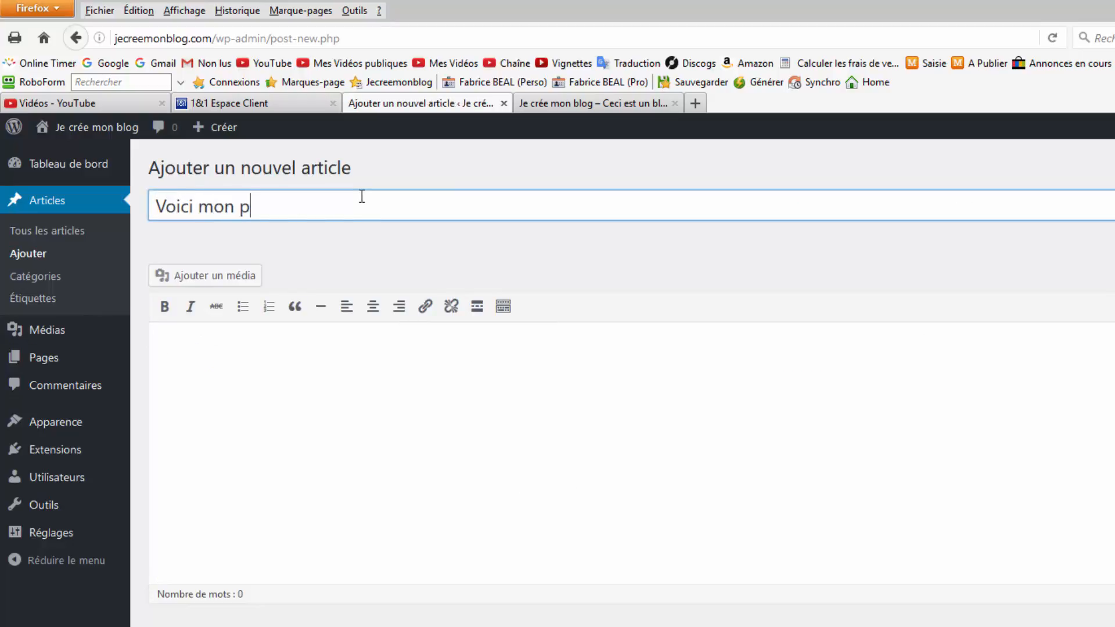
type("remier article")
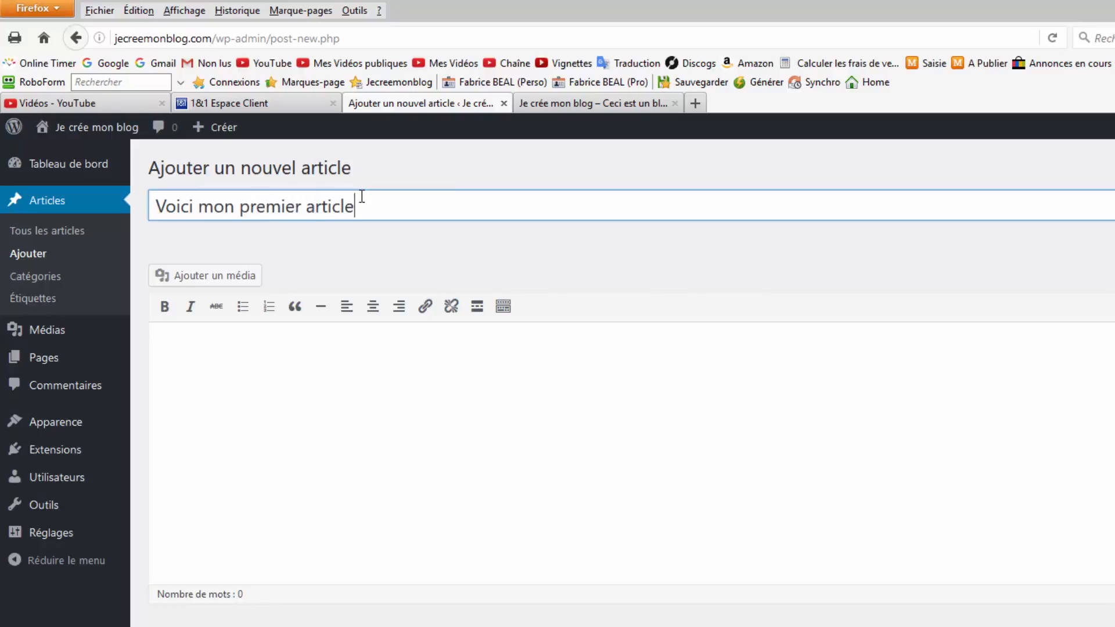
Write "Bienvenue sur mon blog" as the article's body text and save it as a draft.
left_click(572, 344)
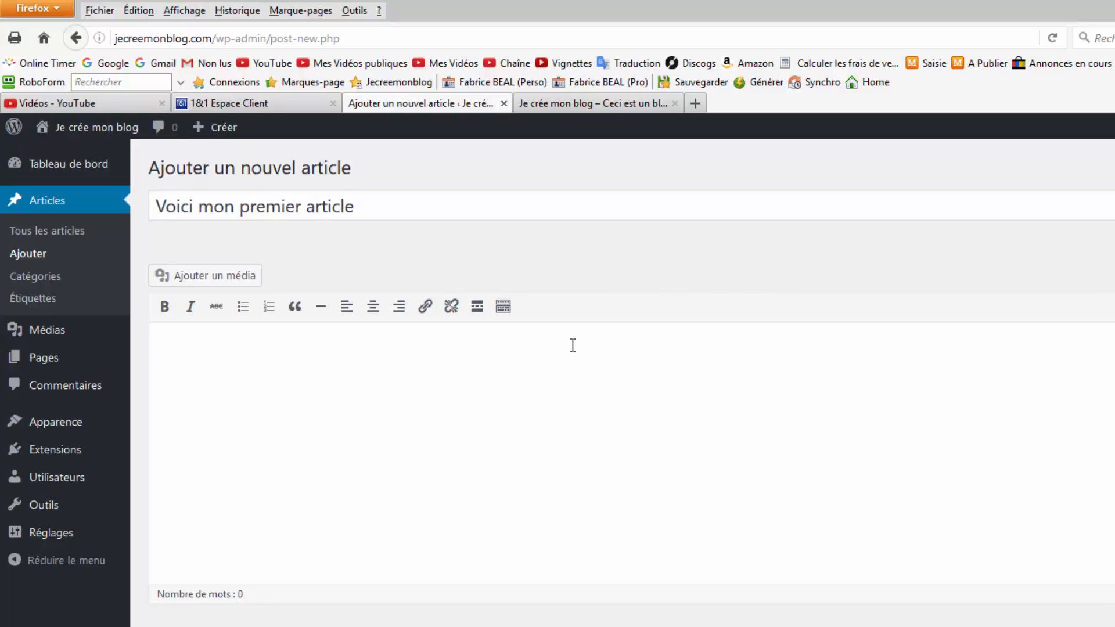
type("Bienvenue")
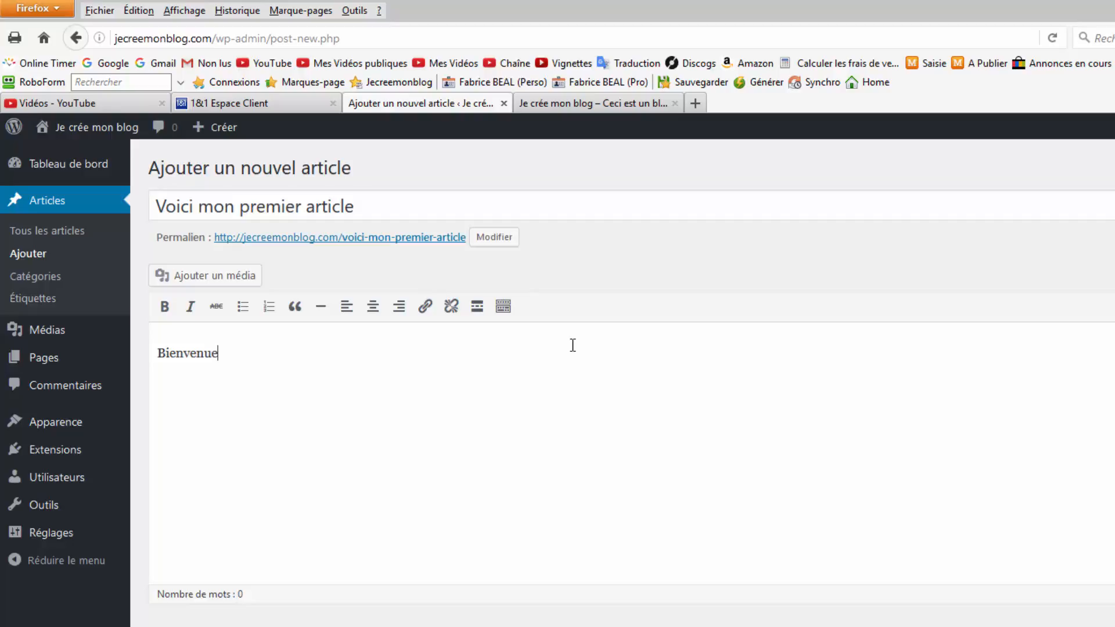
type(" sur mon blog")
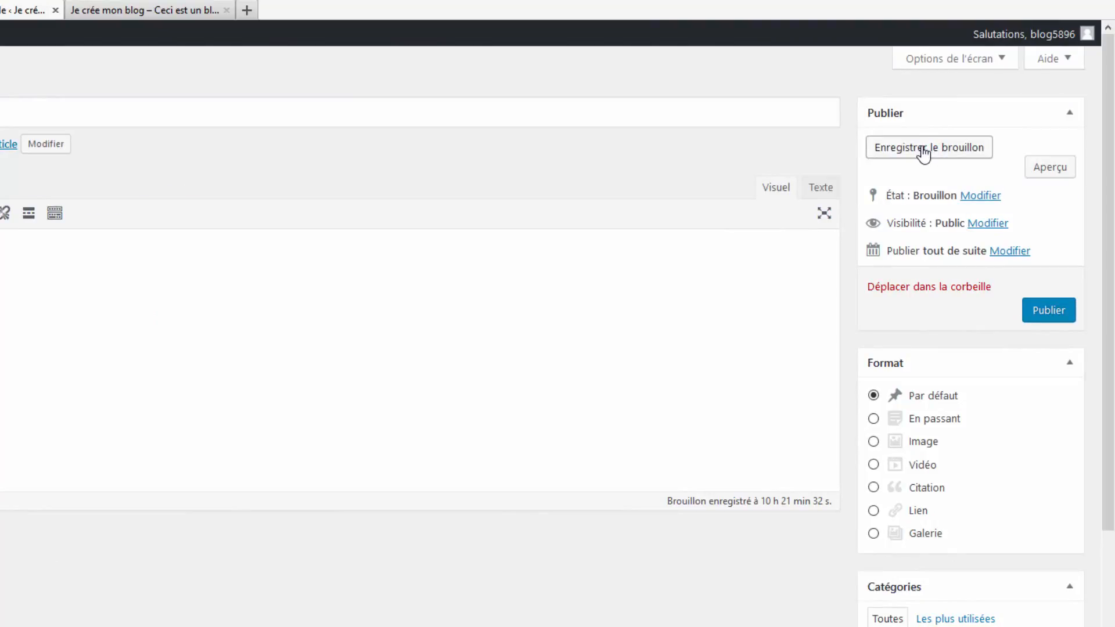
left_click(923, 152)
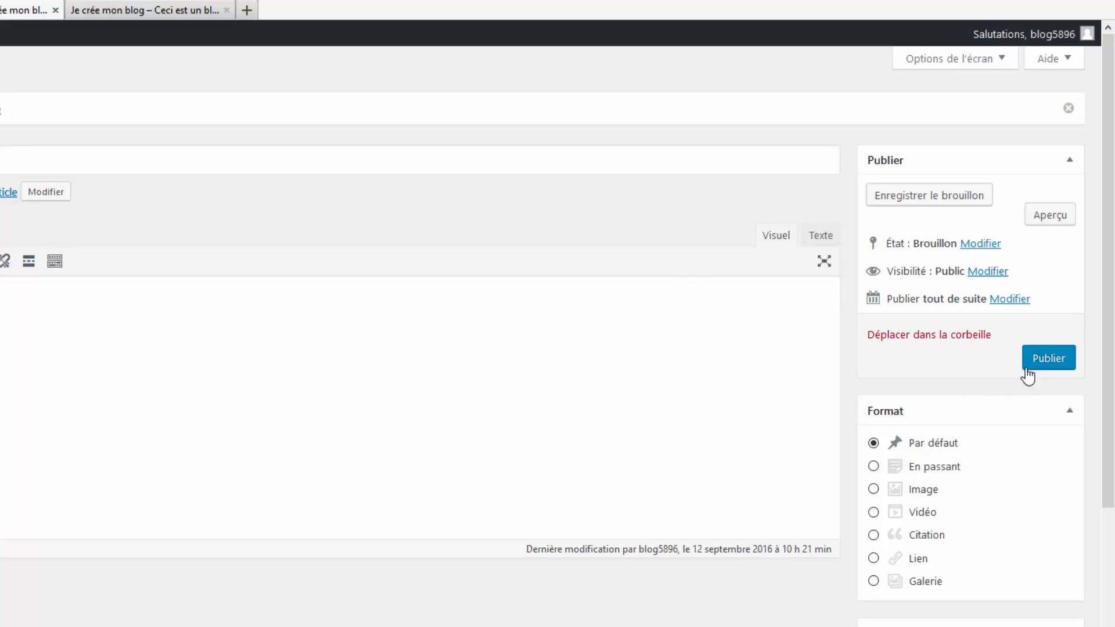
Examine the article's format, category (Catégories) and tag (Étiquettes) options.
scroll(948, 419, "down", 2)
scroll(949, 424, "down", 4)
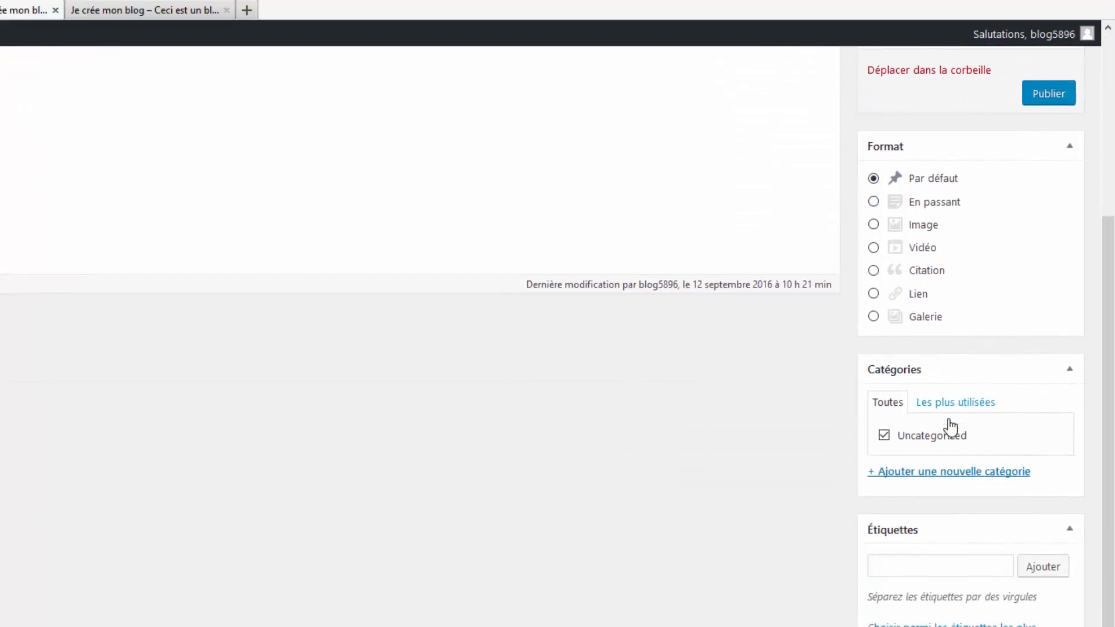
scroll(949, 427, "up", 3)
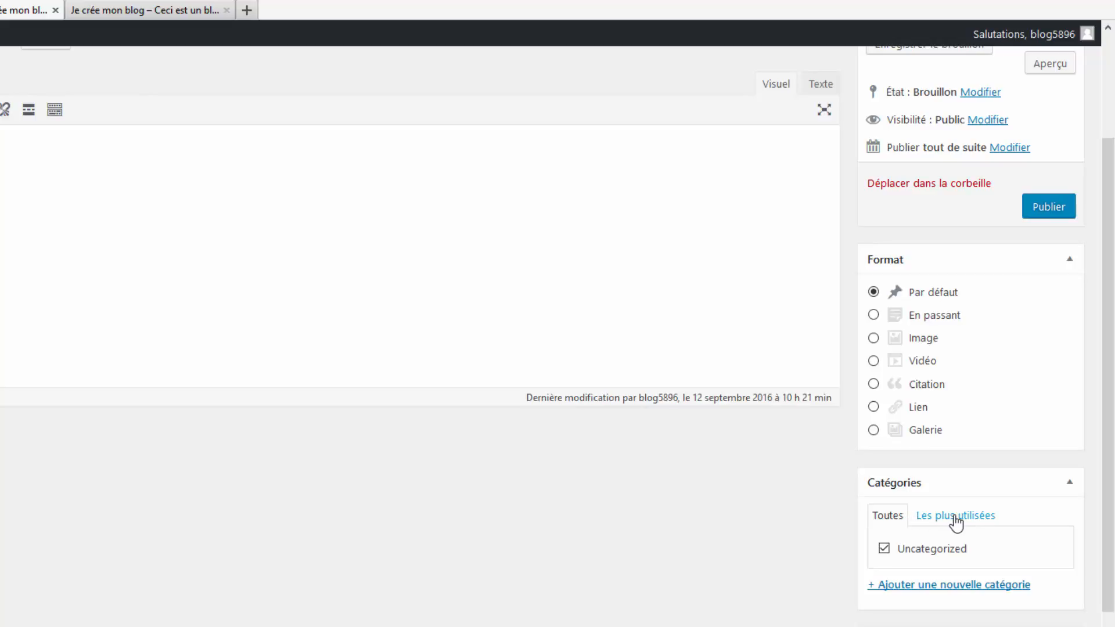
scroll(955, 521, "down", 3)
left_click(922, 498)
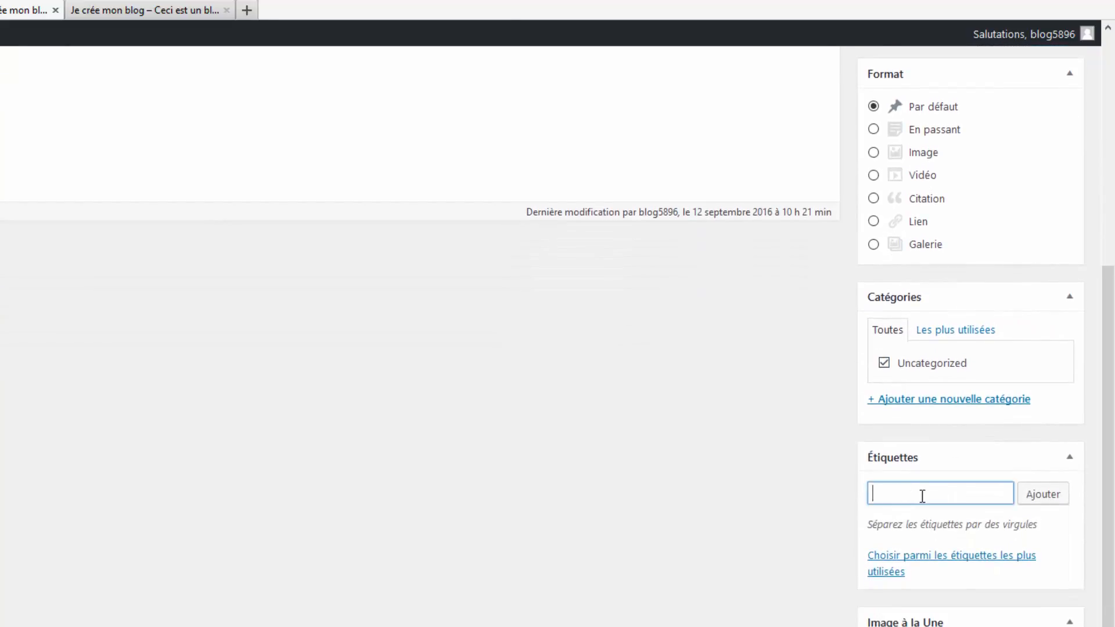
scroll(737, 516, "up", 6)
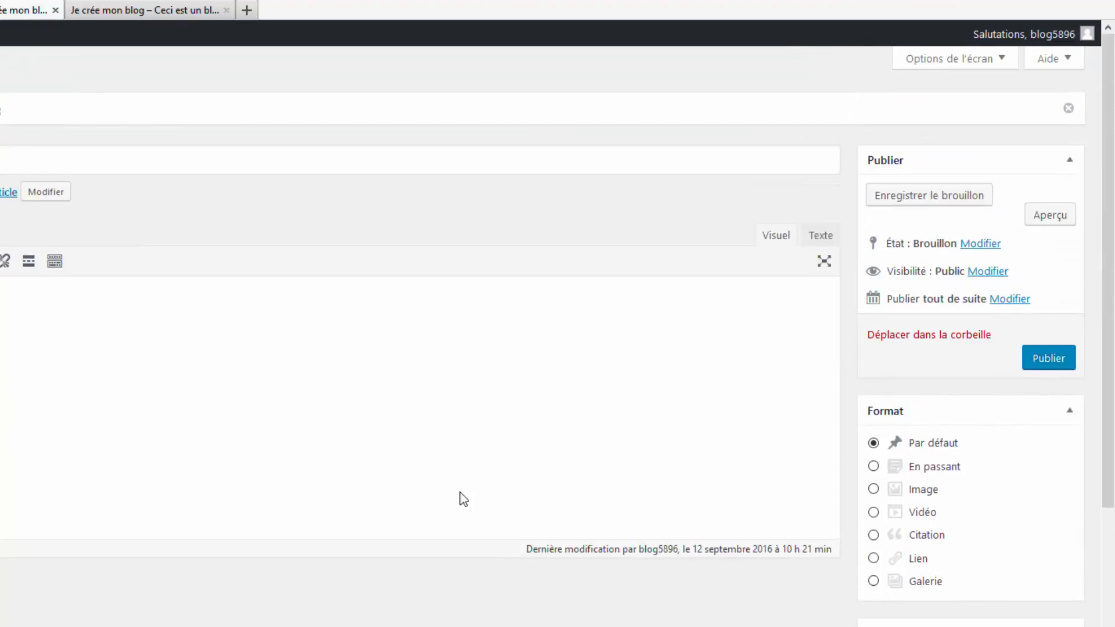
Create the category "Cannes à pêche" for the article and remove the article from the Uncategorized category.
scroll(464, 506, "down", 6)
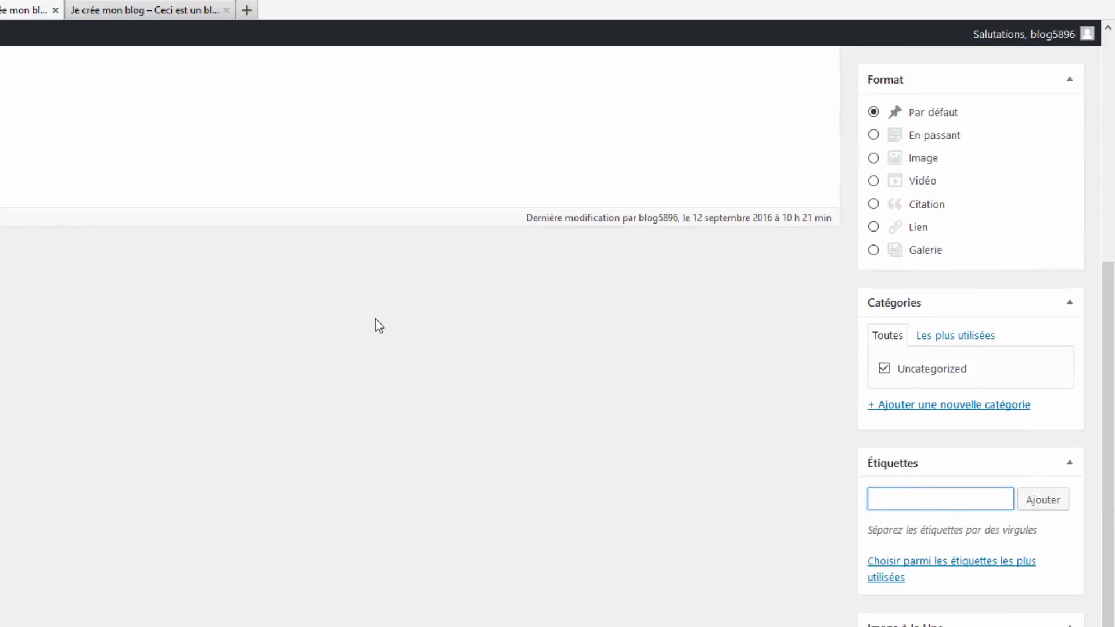
scroll(232, 324, "up", 6)
scroll(633, 411, "down", 6)
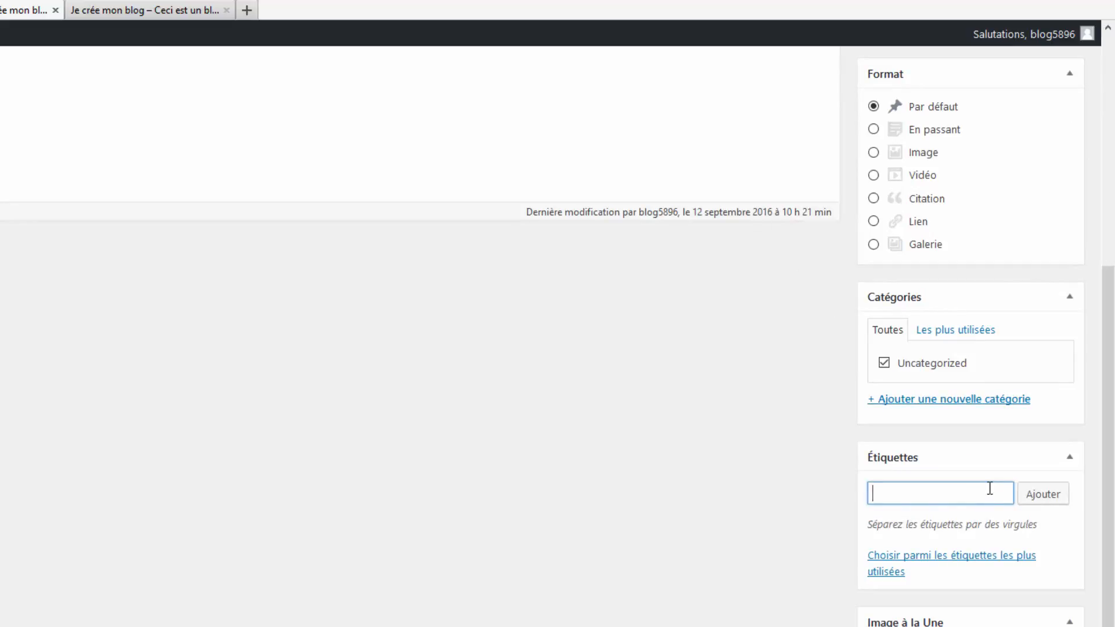
scroll(475, 486, "up", 6)
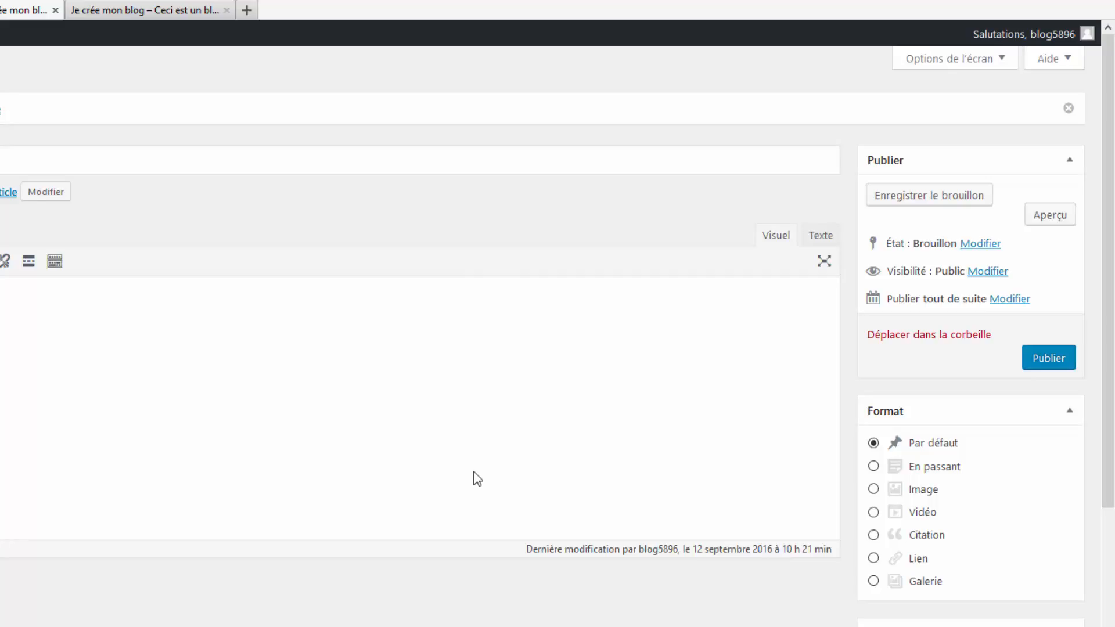
scroll(616, 511, "down", 3)
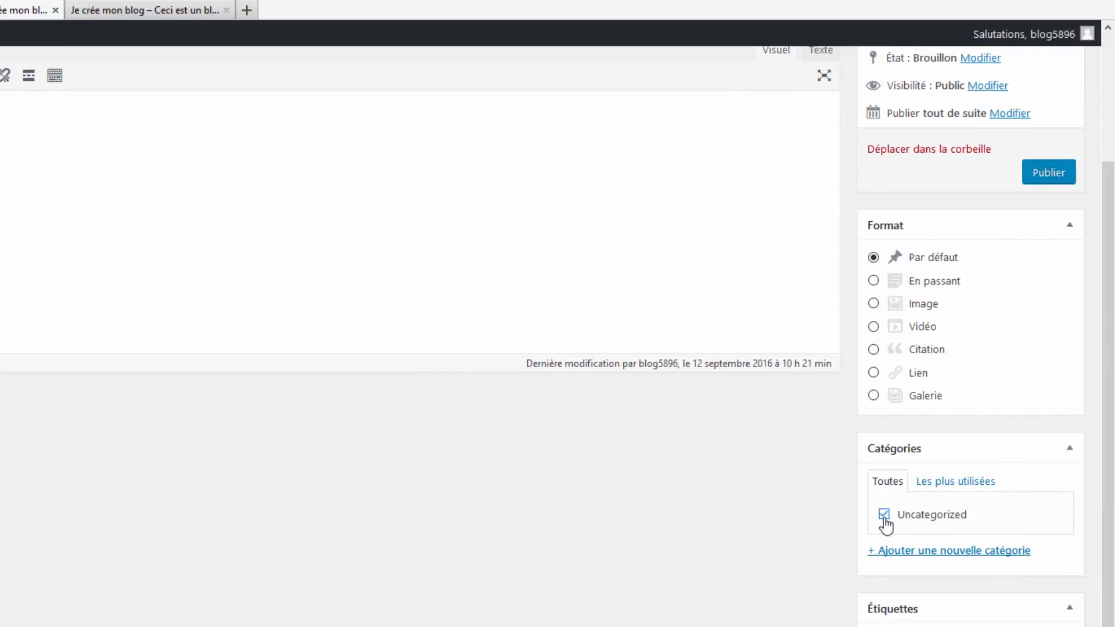
scroll(924, 523, "down", 2)
left_click(932, 435)
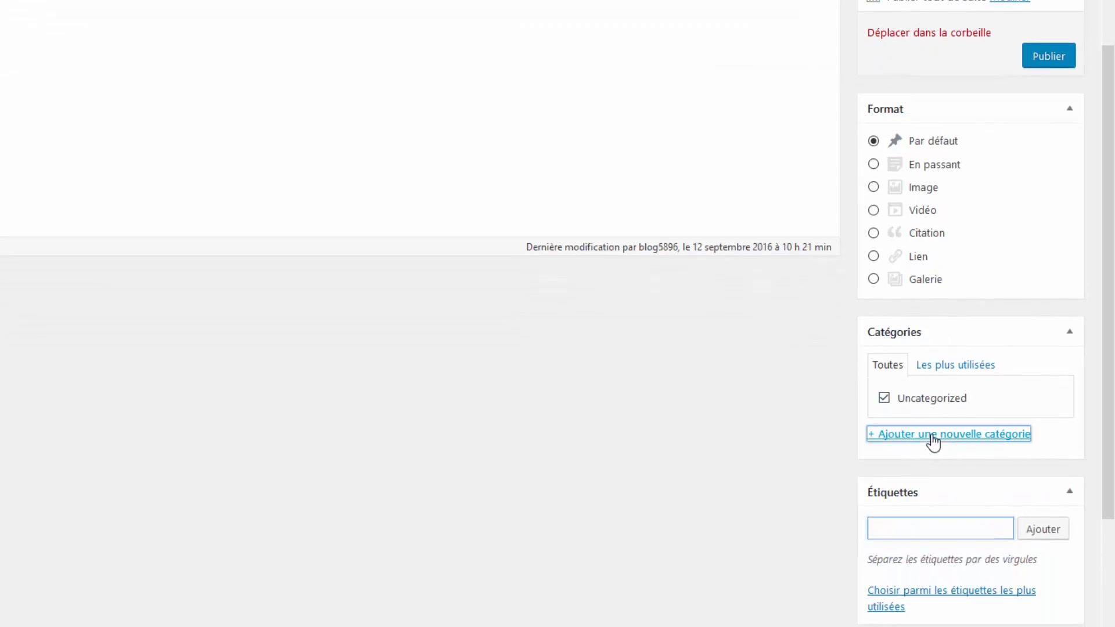
type("Cannes à pêche")
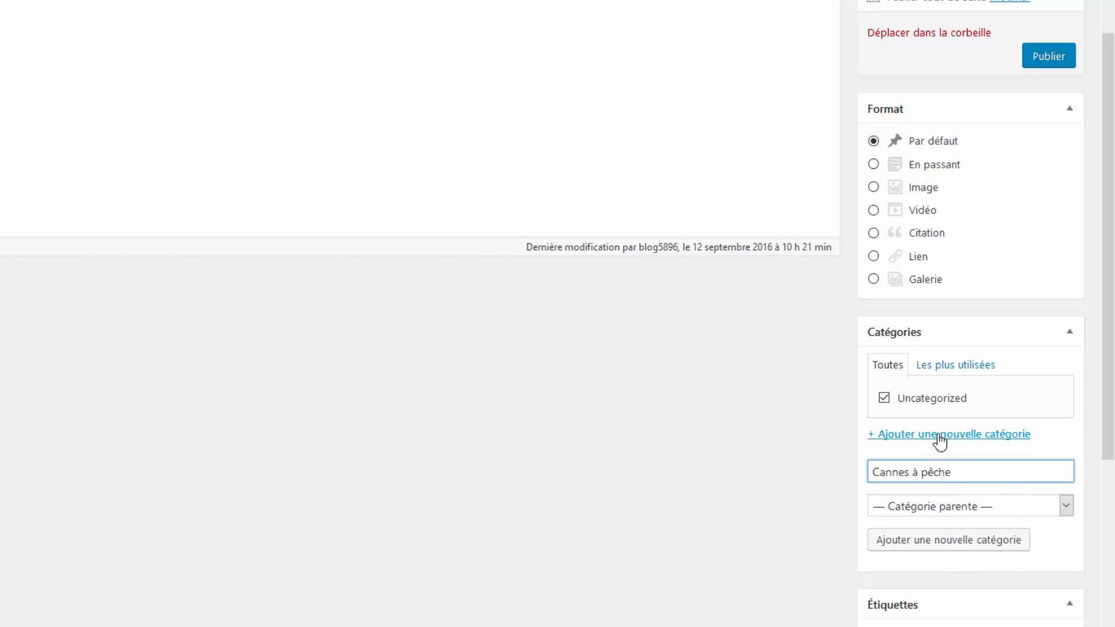
left_click(954, 548)
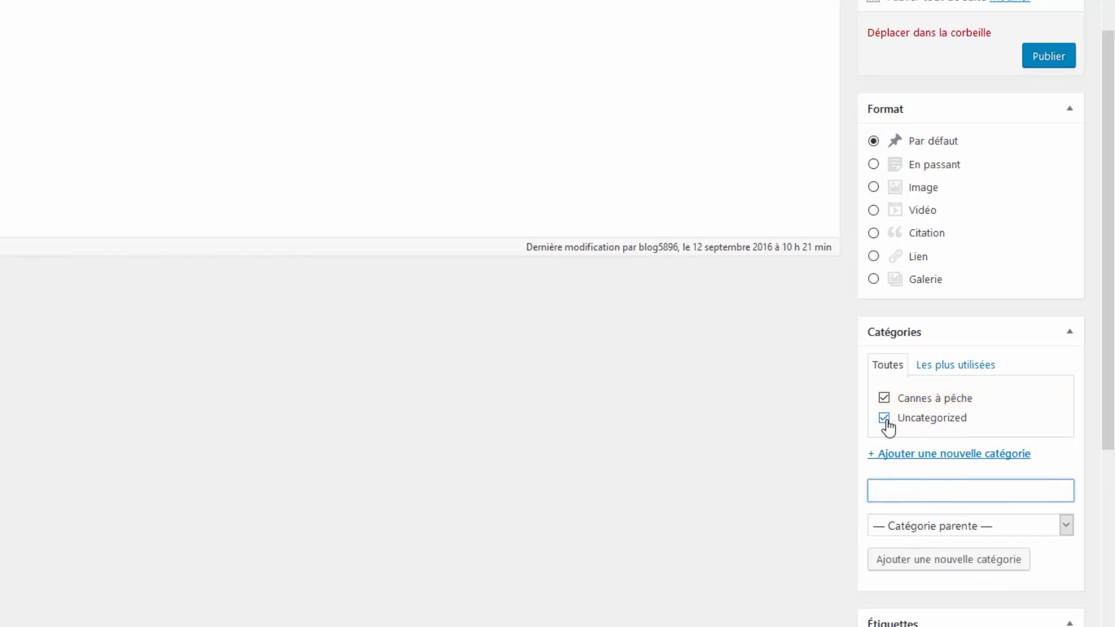
left_click(884, 420)
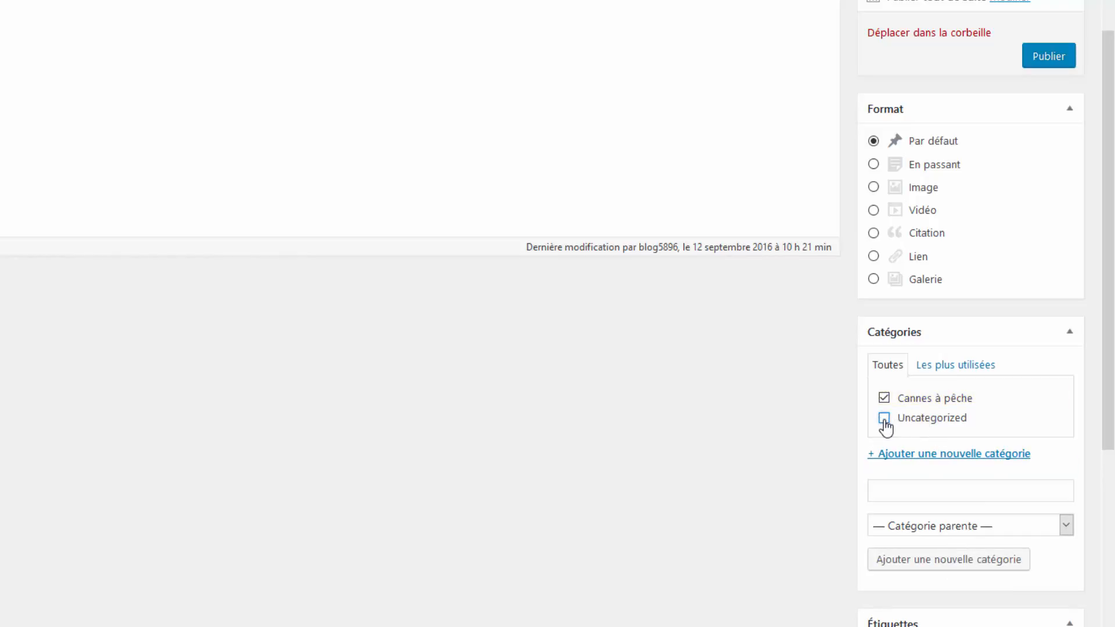
Create a second category named "Hameçons" for the article, without a parent category.
scroll(964, 477, "up", 3)
scroll(964, 465, "down", 5)
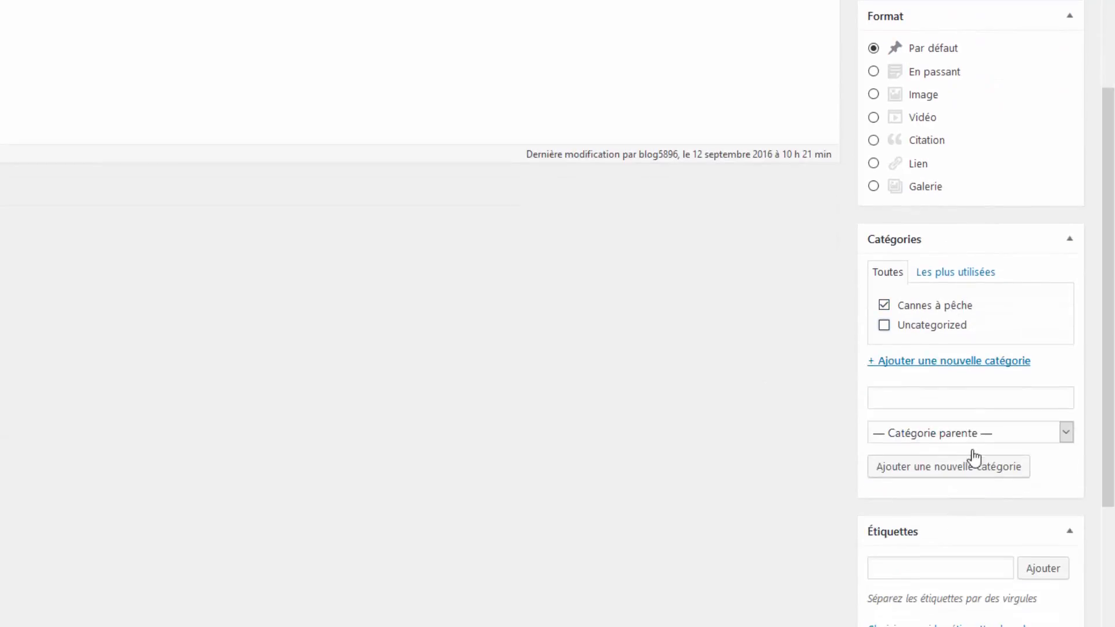
scroll(869, 403, "up", 5)
scroll(894, 464, "down", 3)
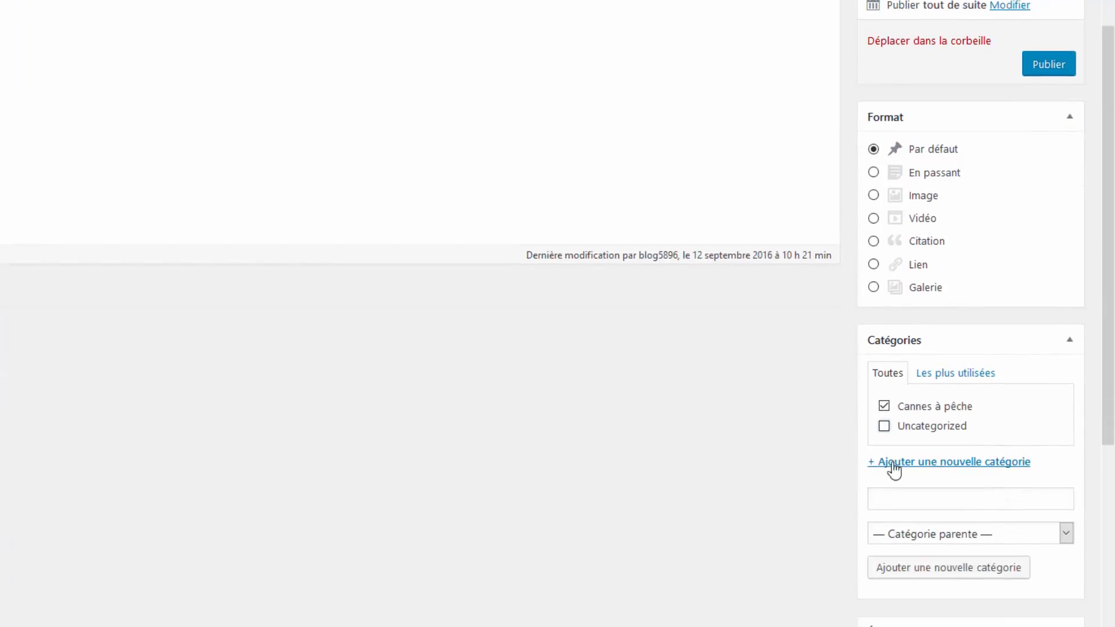
left_click(915, 454)
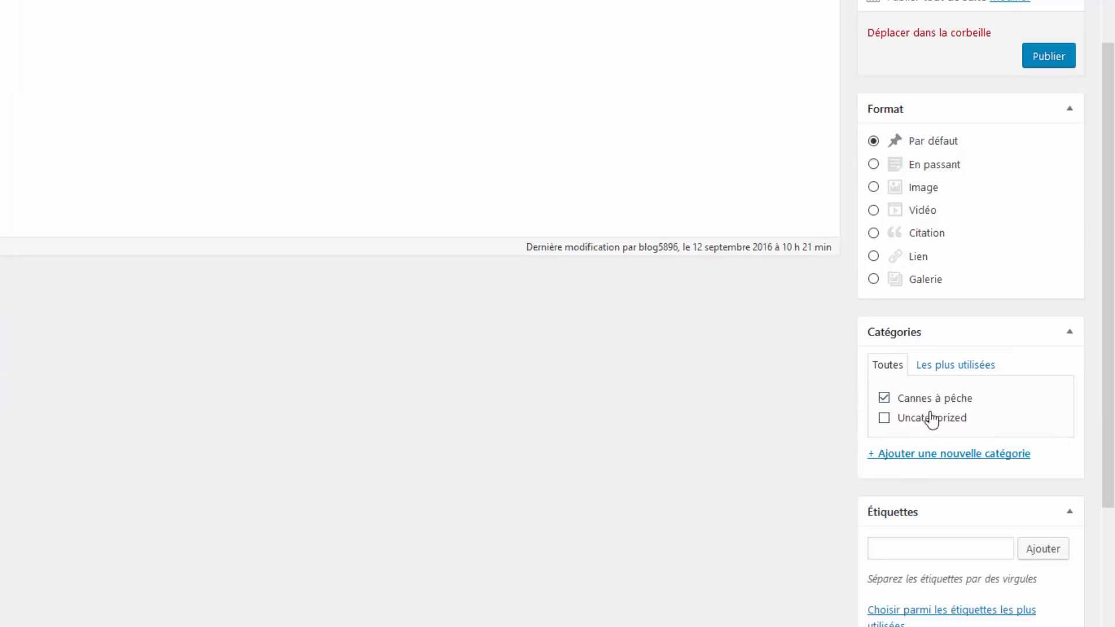
left_click(931, 458)
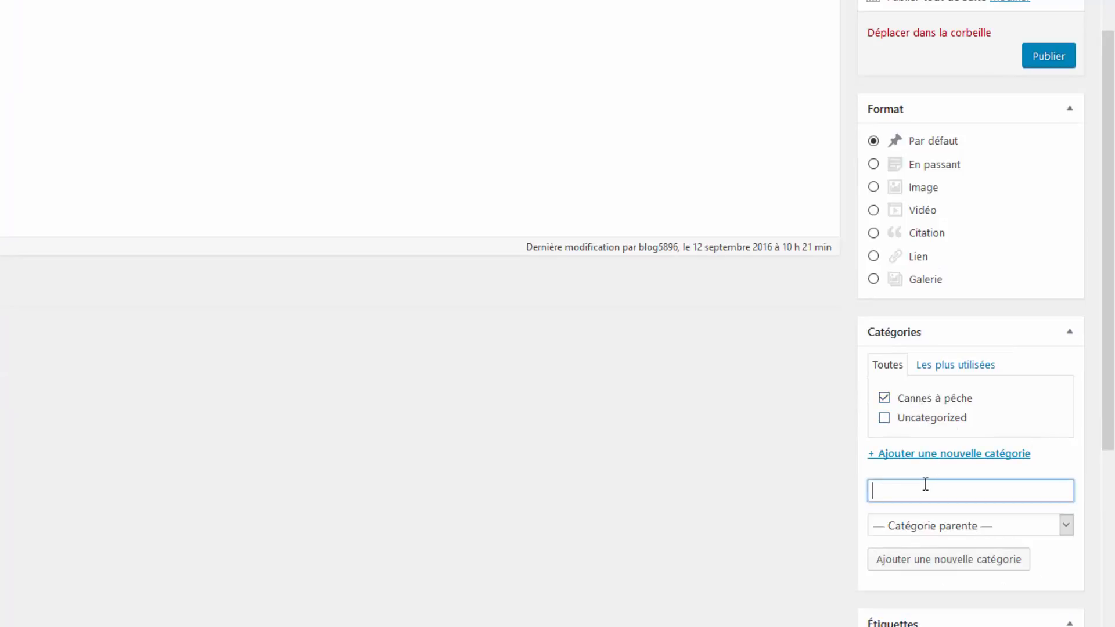
type("Hameçons")
left_click(927, 566)
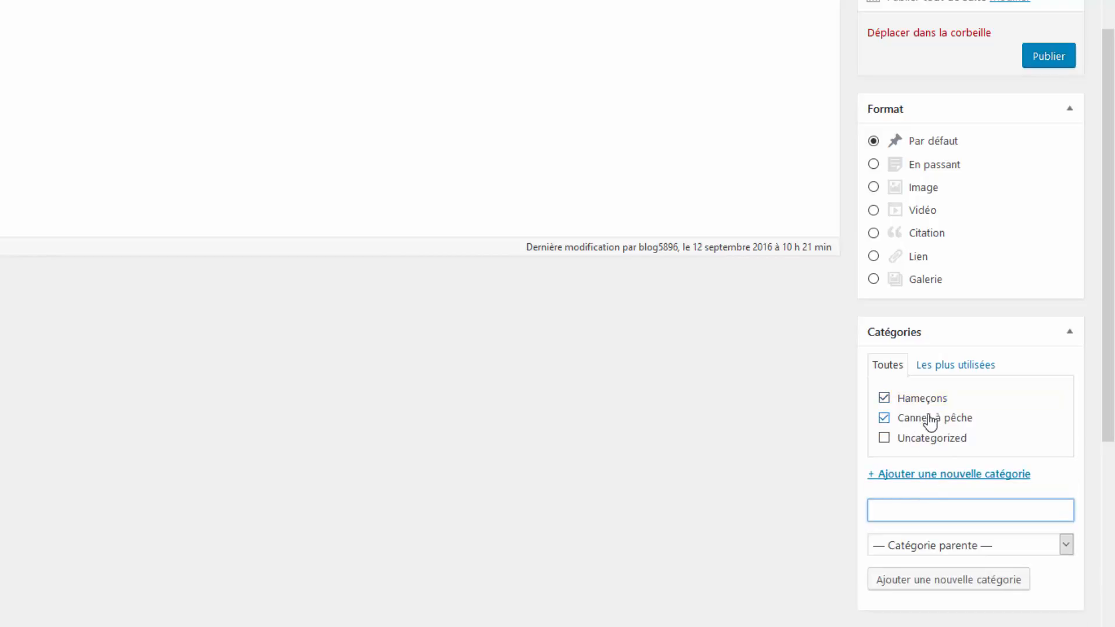
Add the tag (étiquette) "fil de pêche" to the article.
scroll(930, 473, "down", 5)
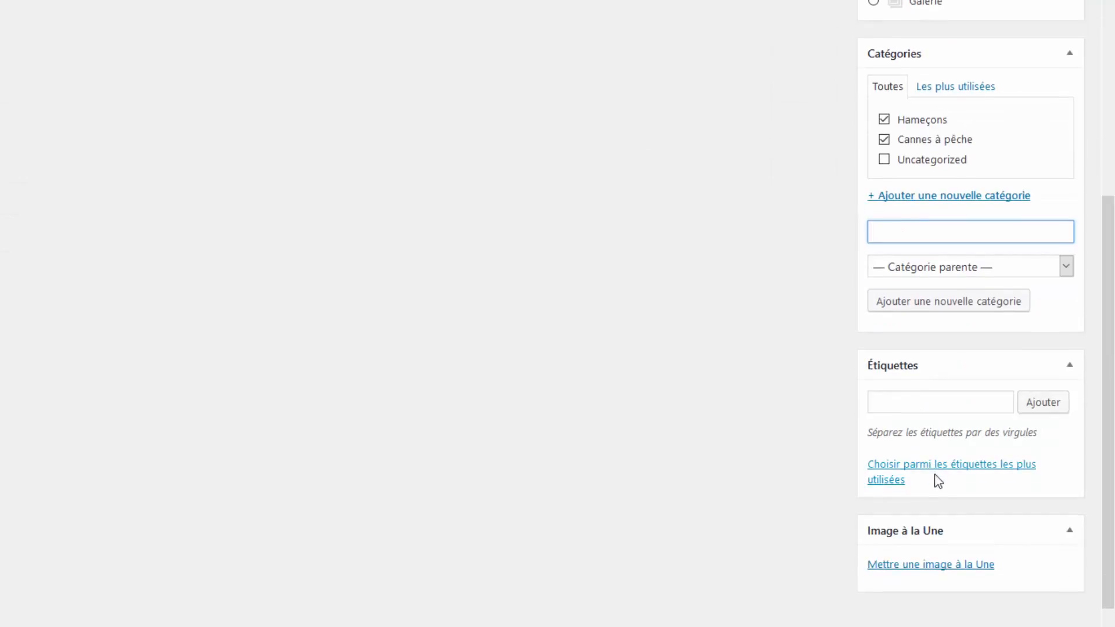
scroll(936, 407, "up", 4)
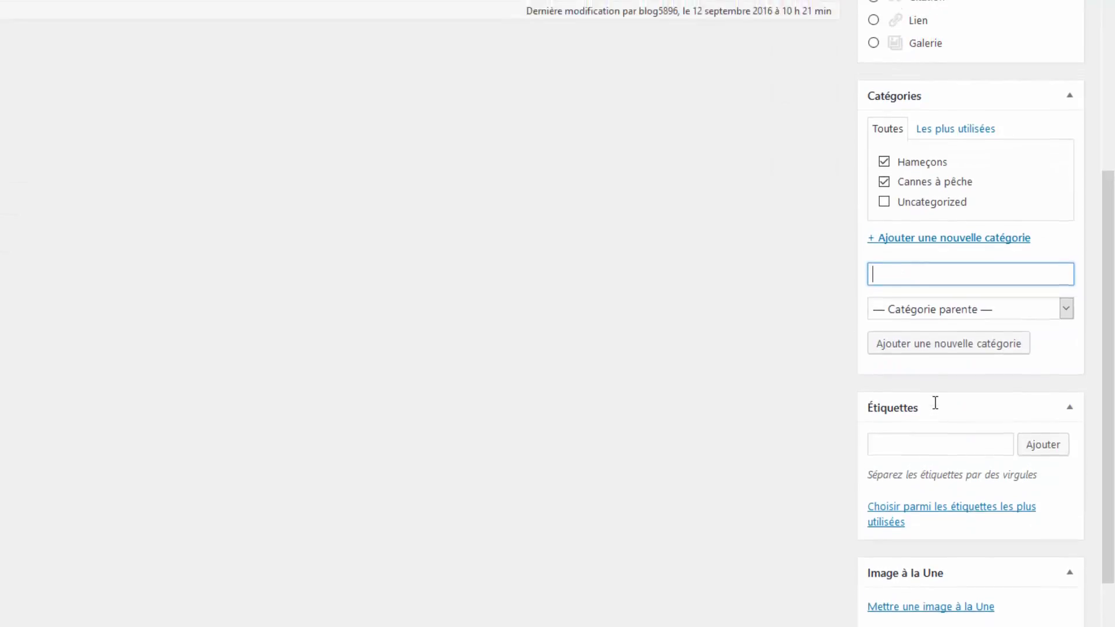
scroll(947, 430, "down", 5)
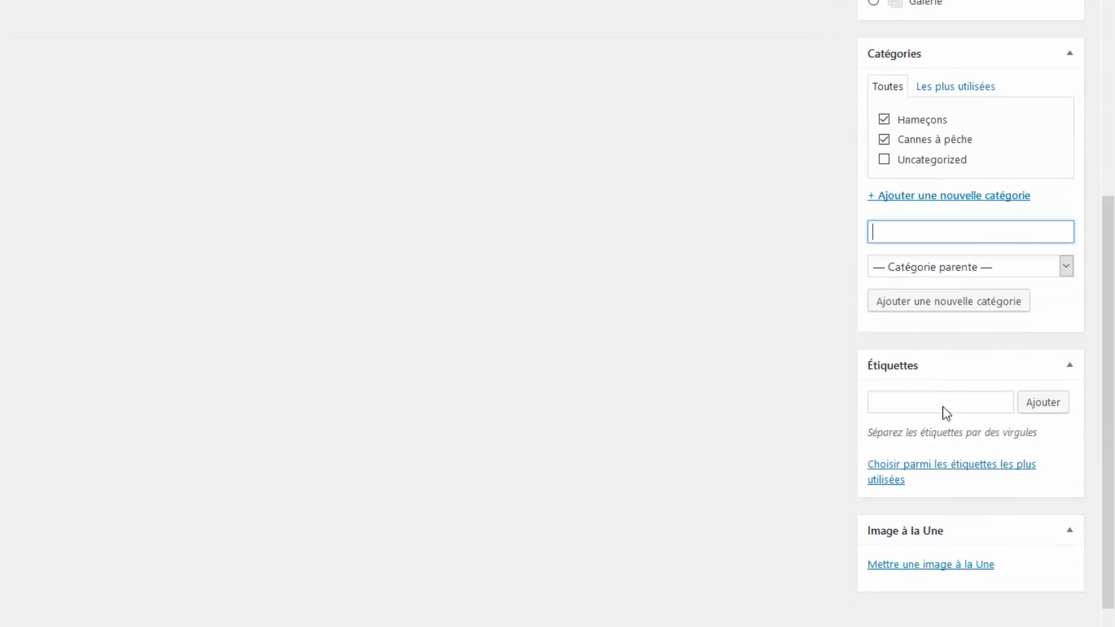
left_click(909, 402)
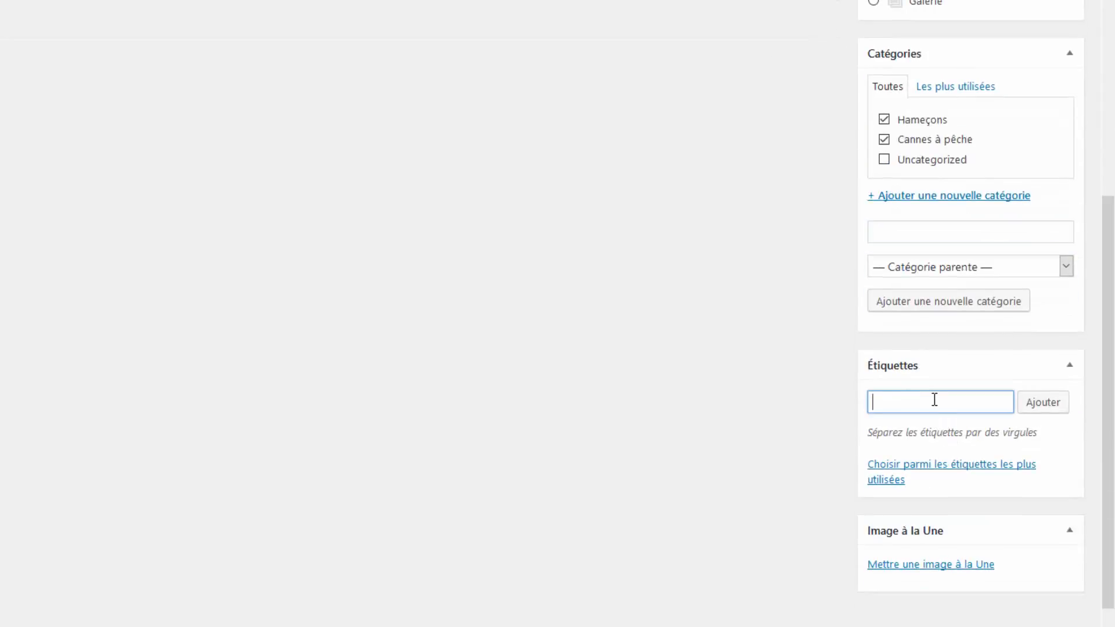
type("fil de p")
type("^che")
key("BackSpace")
key("BackSpace")
key("BackSpace")
key("BackSpace")
type("êche")
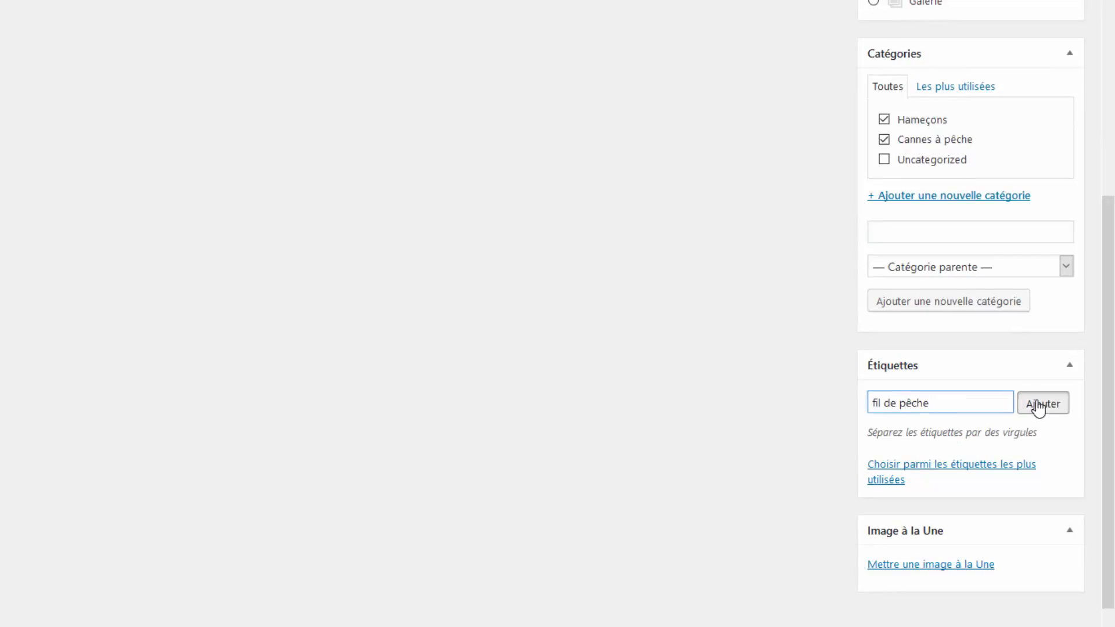
left_click(1040, 405)
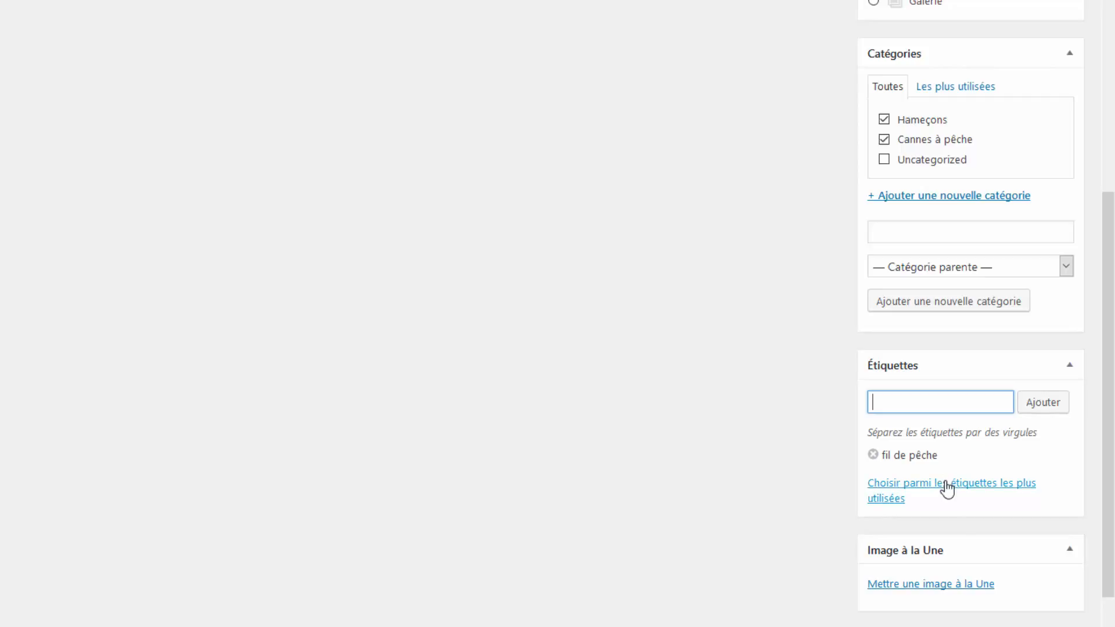
Publish the article "Voici mon premier article" with public visibility.
scroll(942, 500, "up", 7)
scroll(944, 542, "up", 1)
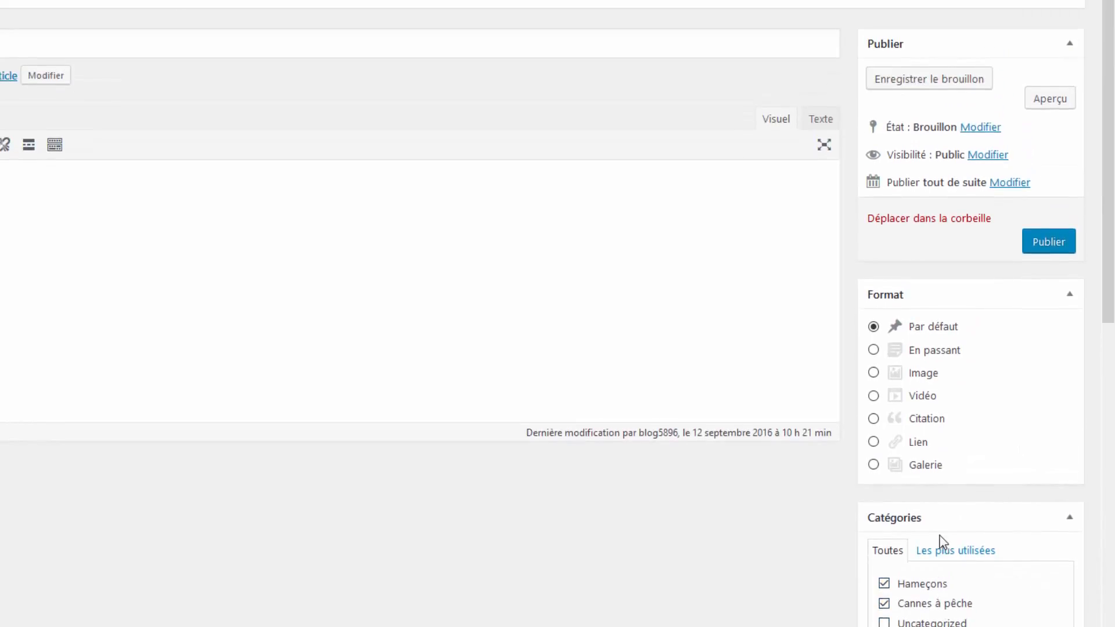
left_click(1047, 244)
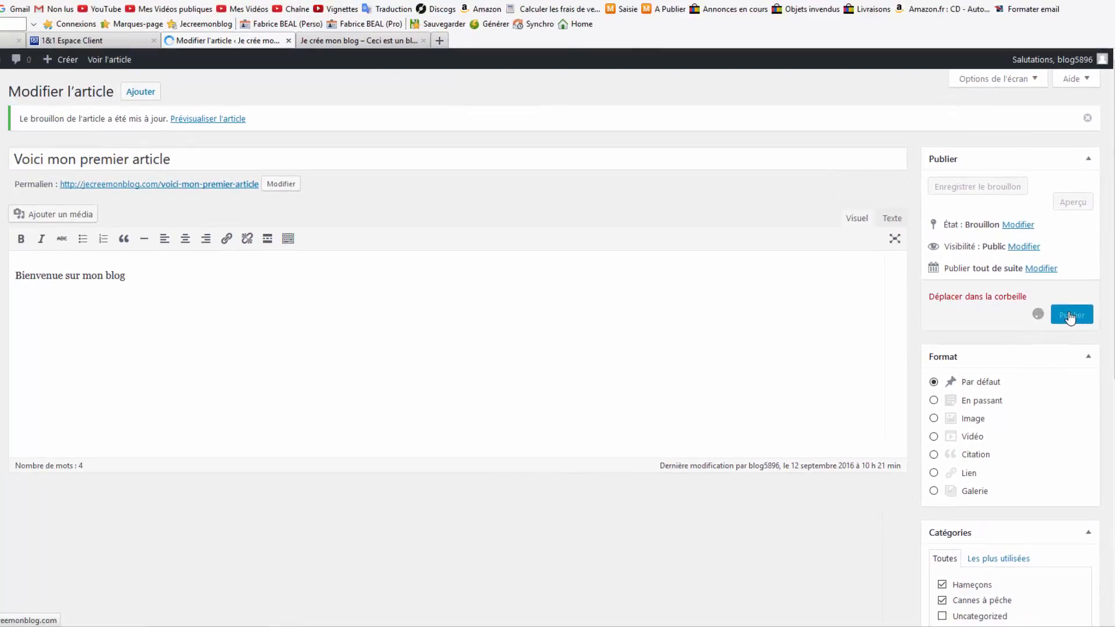
Switch to the browser tab with the blog and reload its public page by way of the dashboard.
left_click(378, 41)
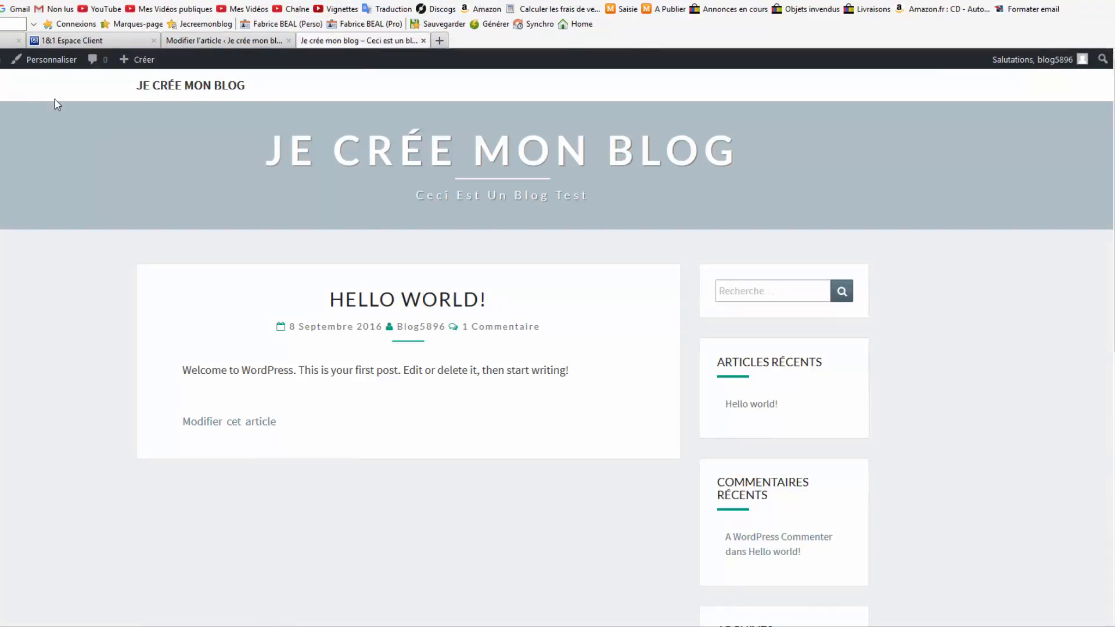
left_click(1, 60)
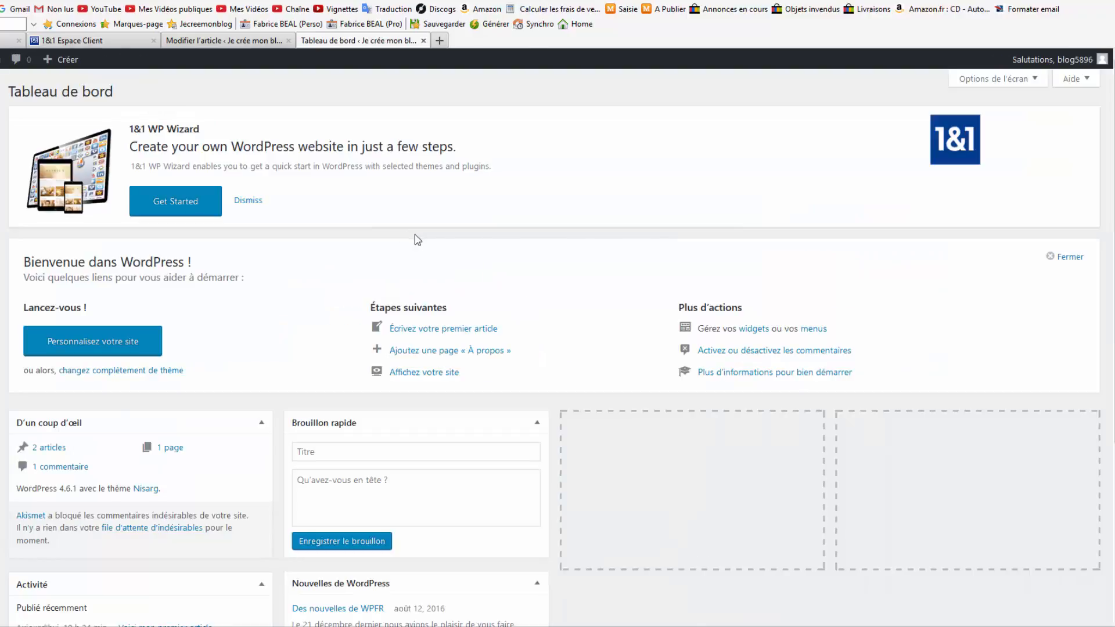
left_click(1, 59)
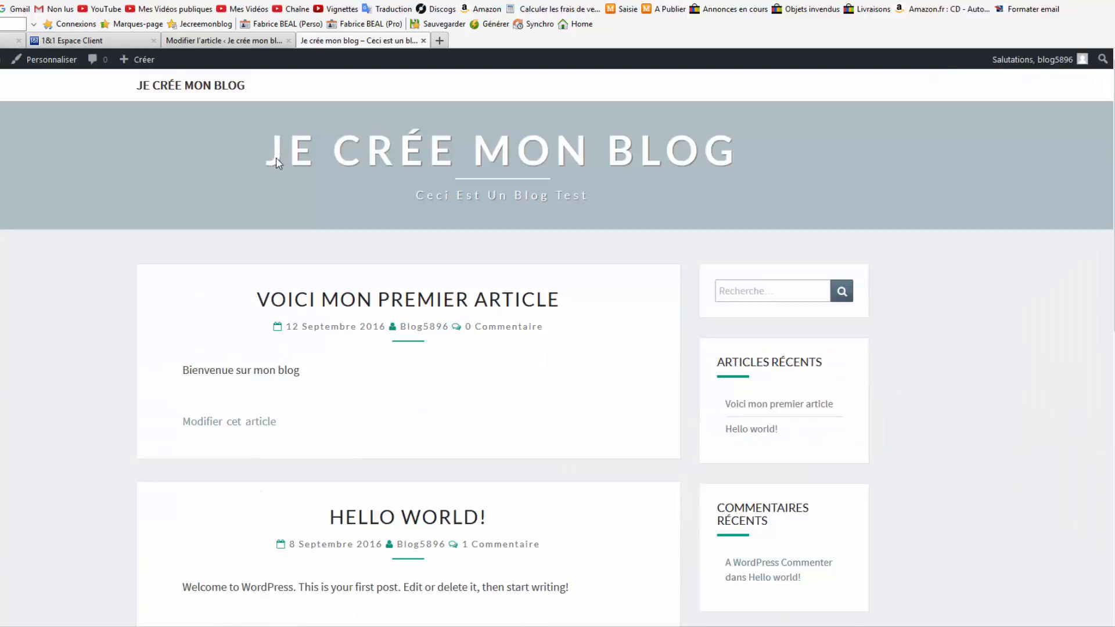
Examine the published article on the blog's public page, along with the recent articles, archives, categories and Méta widgets.
scroll(451, 350, "down", 3)
scroll(416, 383, "up", 3)
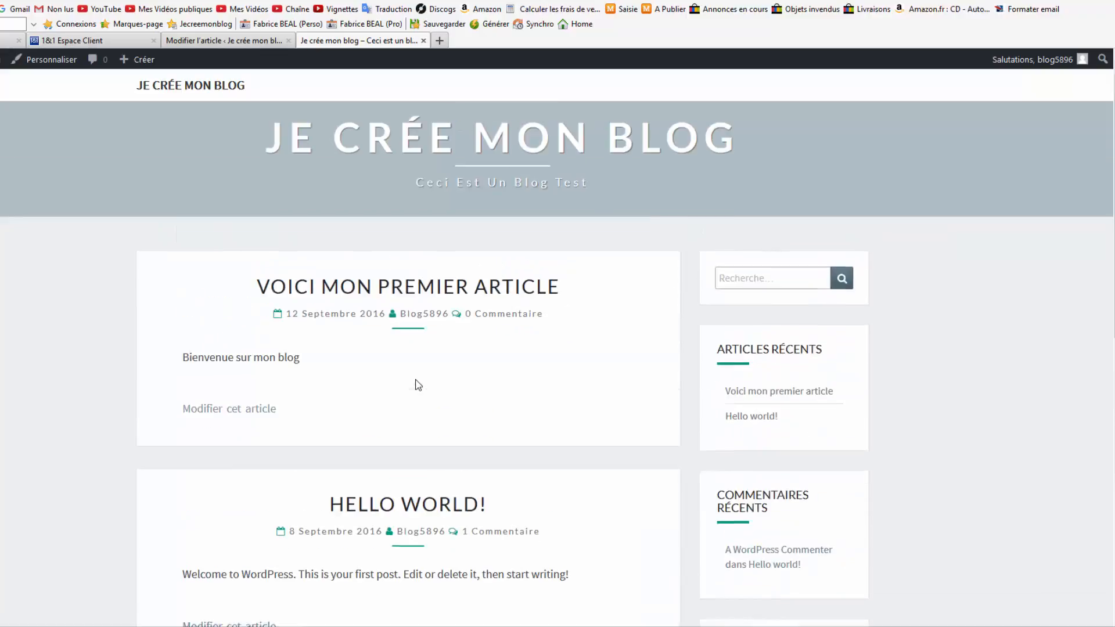
scroll(451, 406, "down", 2)
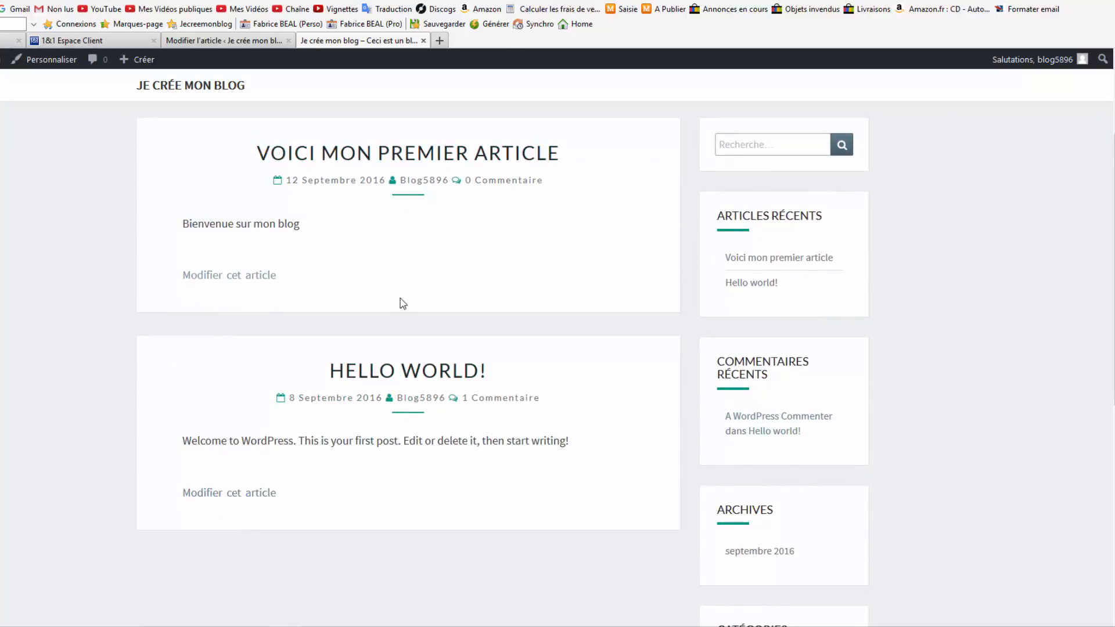
scroll(400, 304, "up", 2)
scroll(401, 325, "down", 3)
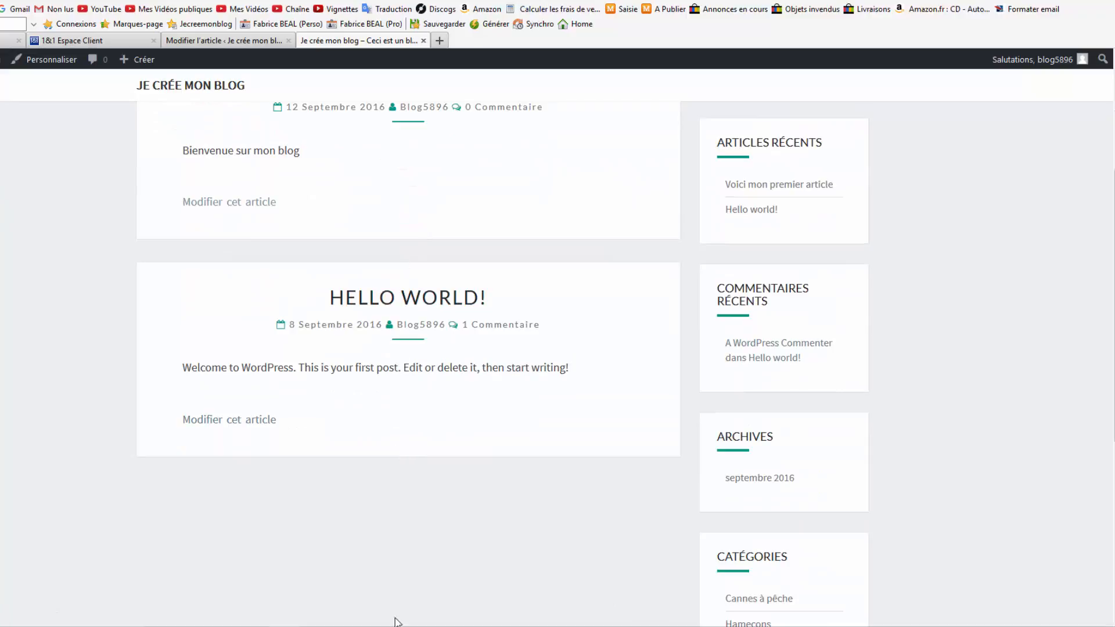
scroll(437, 571, "down", 3)
scroll(438, 572, "down", 2)
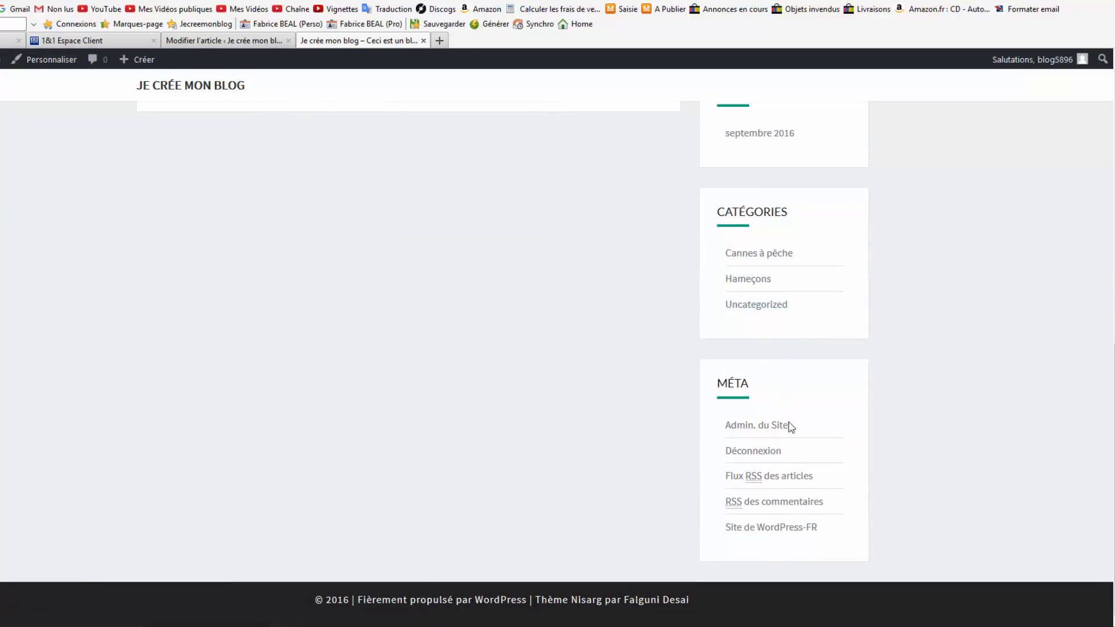
scroll(791, 426, "up", 8)
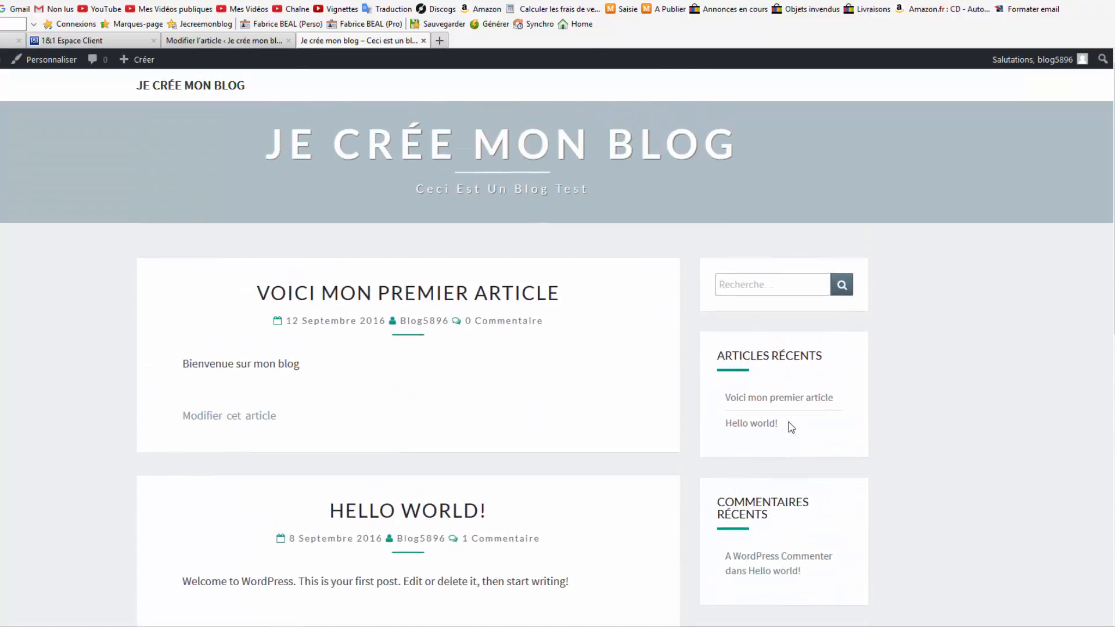
scroll(791, 427, "down", 6)
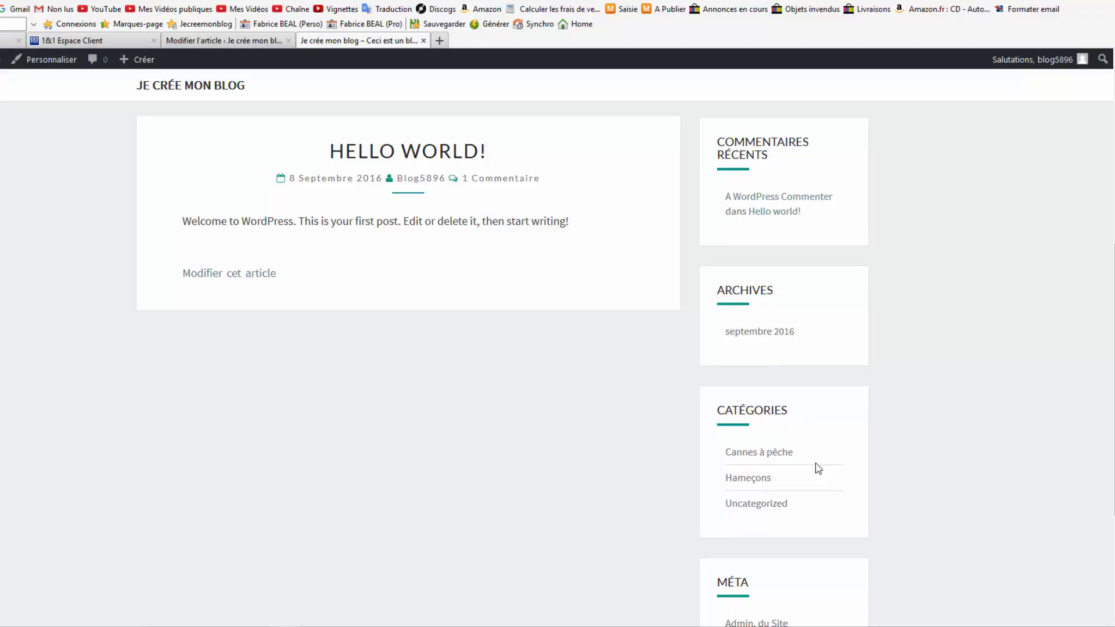
scroll(819, 468, "down", 3)
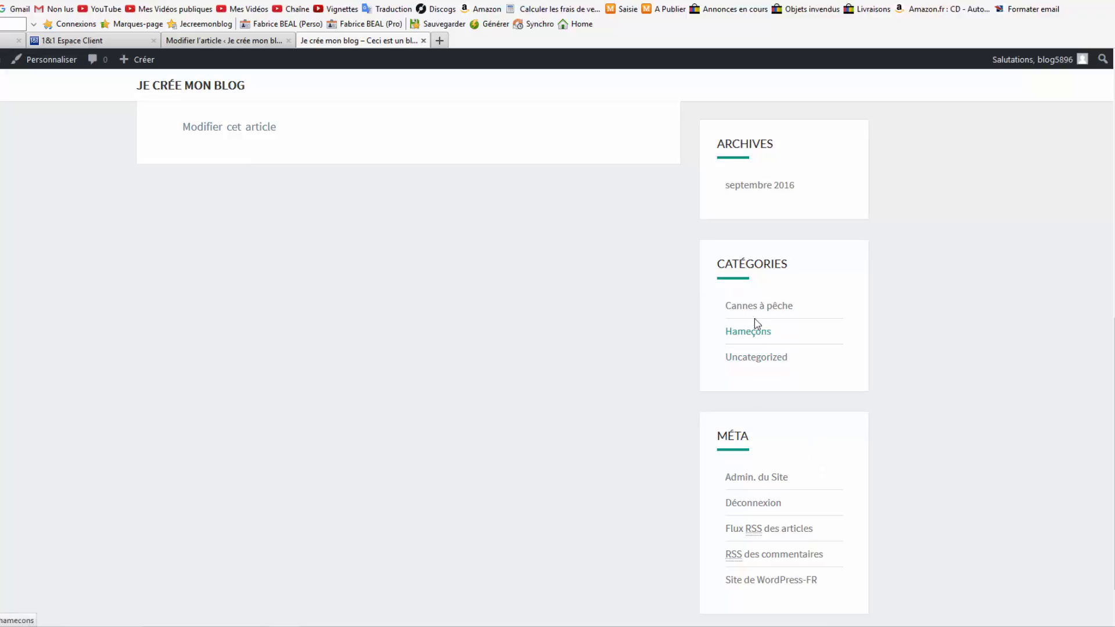
scroll(764, 378, "up", 4)
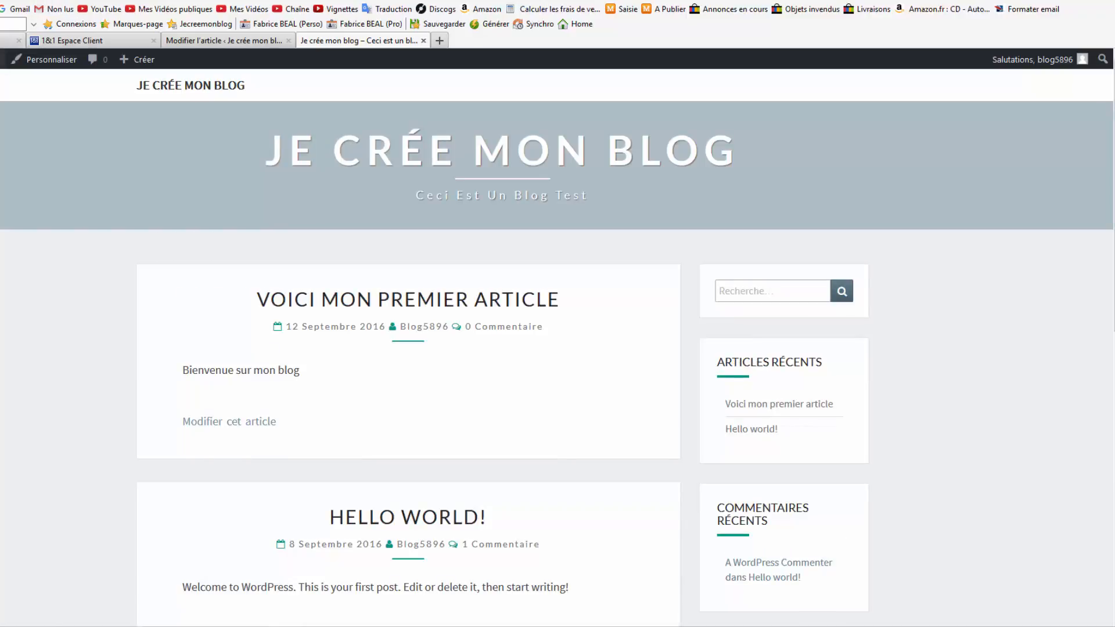
Return to the blog's dashboard and start a new page titled "Présentation".
mouse_move(2, 59)
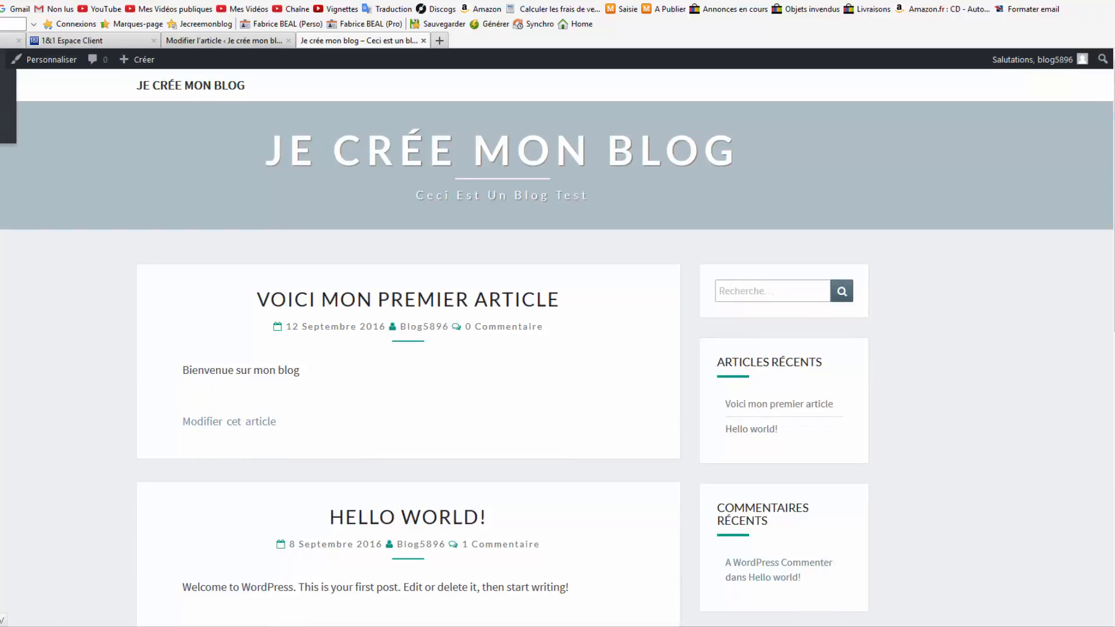
left_click(42, 60)
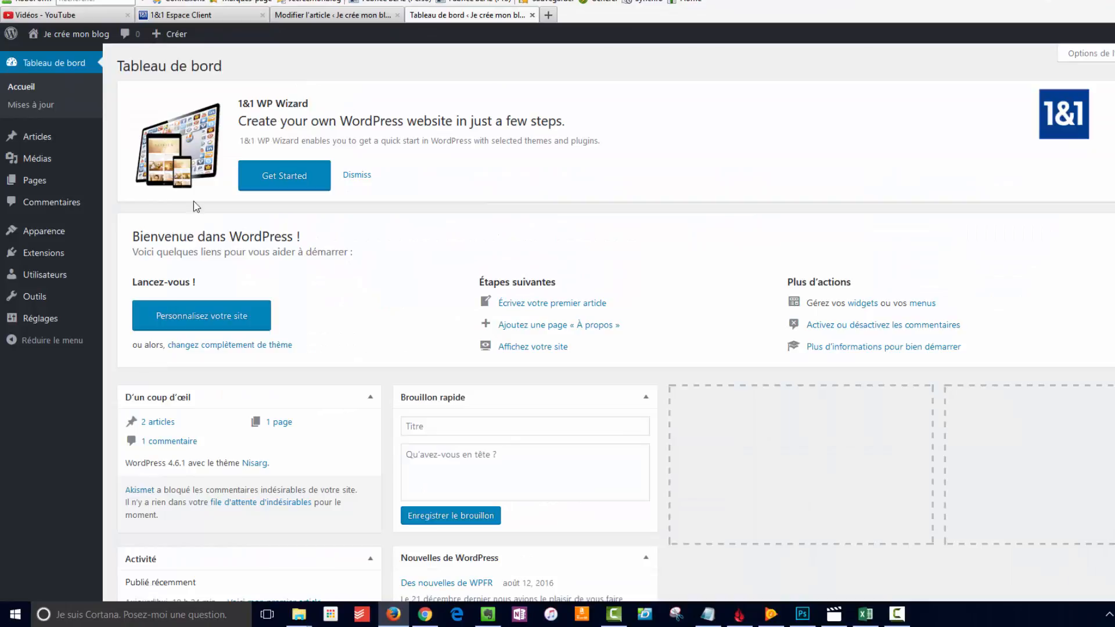
mouse_move(35, 181)
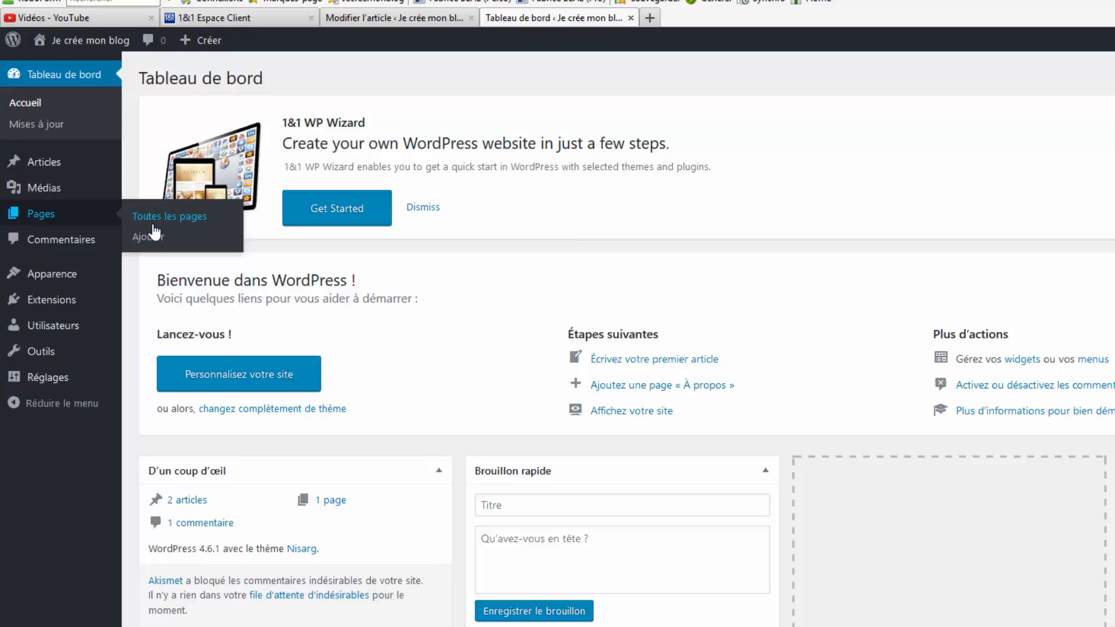
left_click(149, 240)
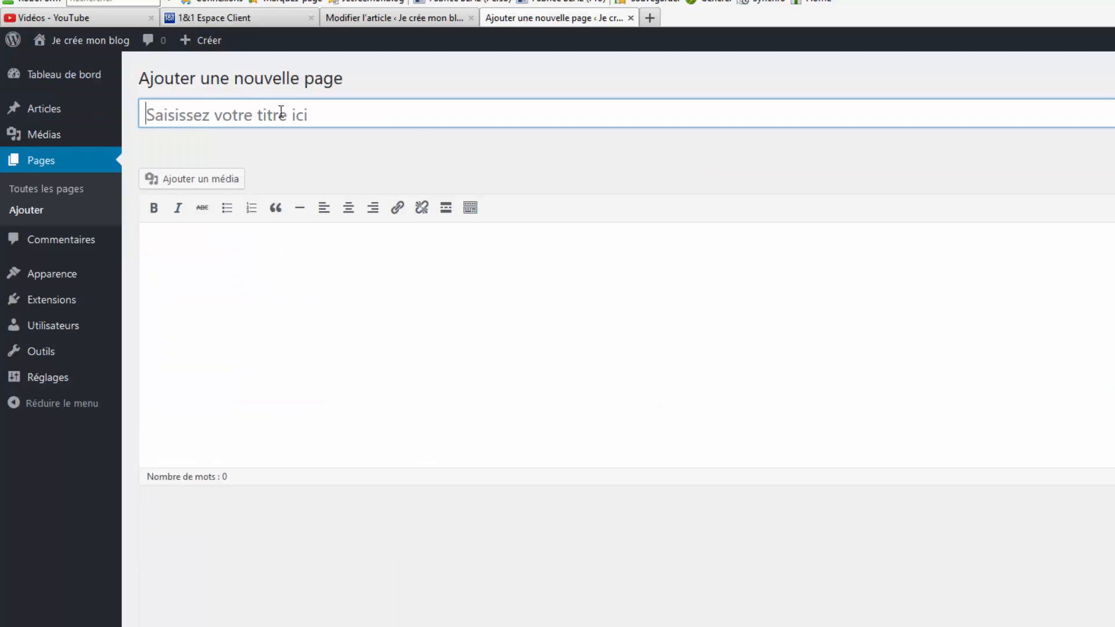
left_click(281, 111)
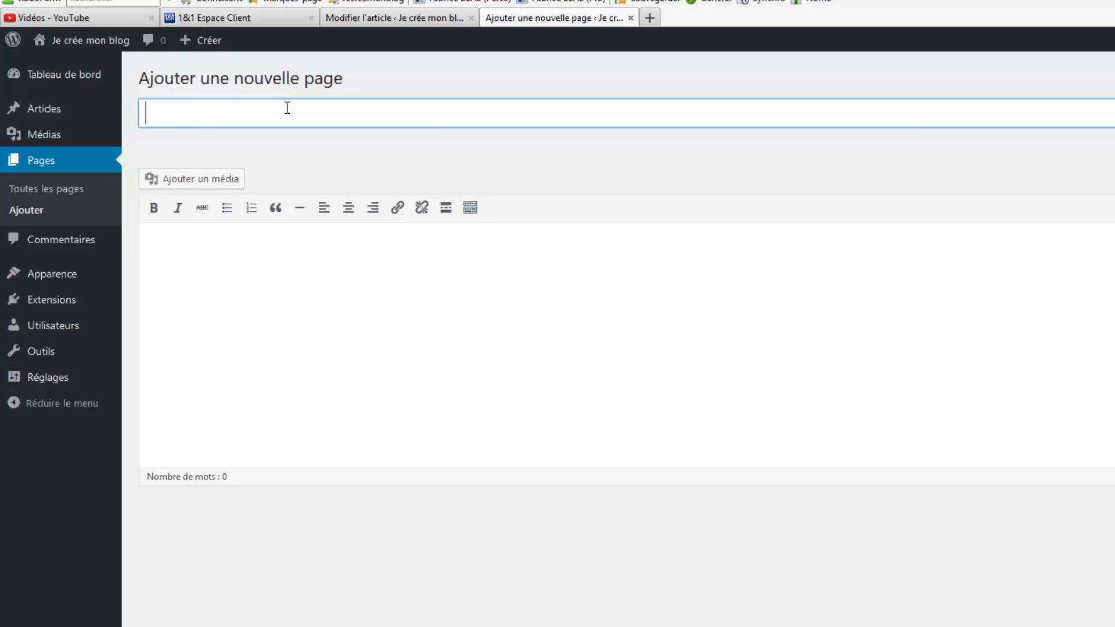
type("Présentation")
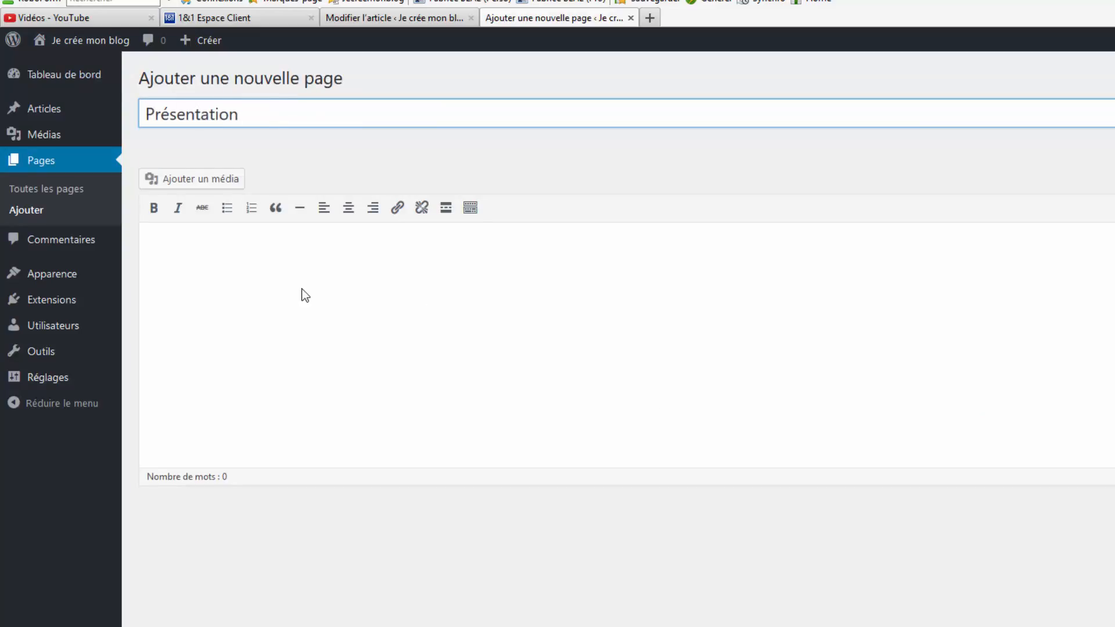
Write the page's body as "Je m'appelle", the author's first name and ", je", and publish the page.
left_click(481, 258)
type("Je")
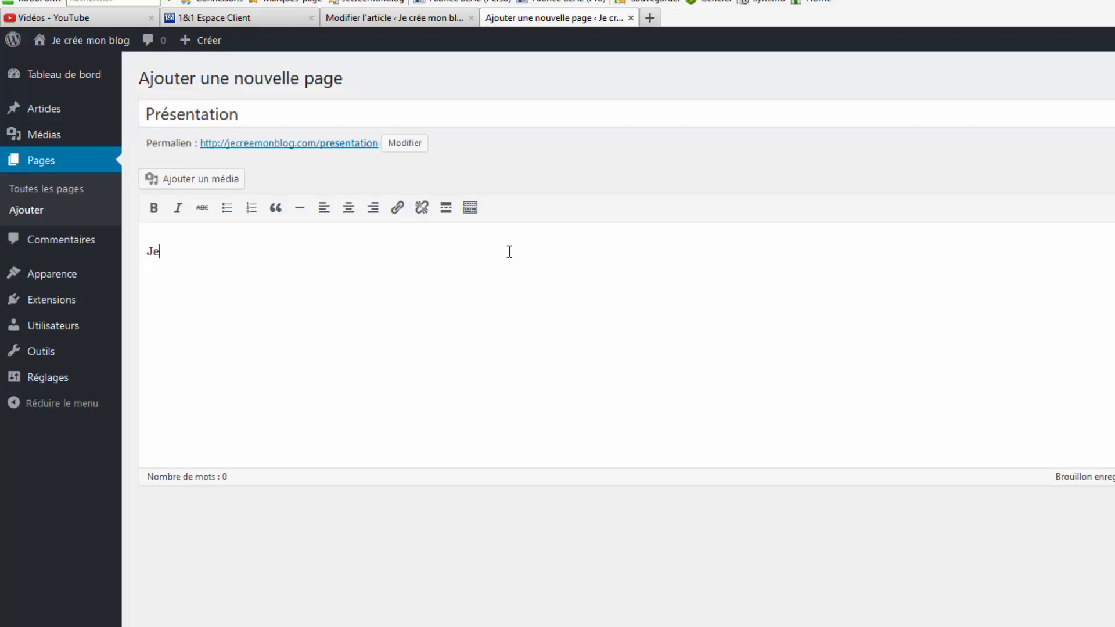
type(" m'appelle Fabrice, ")
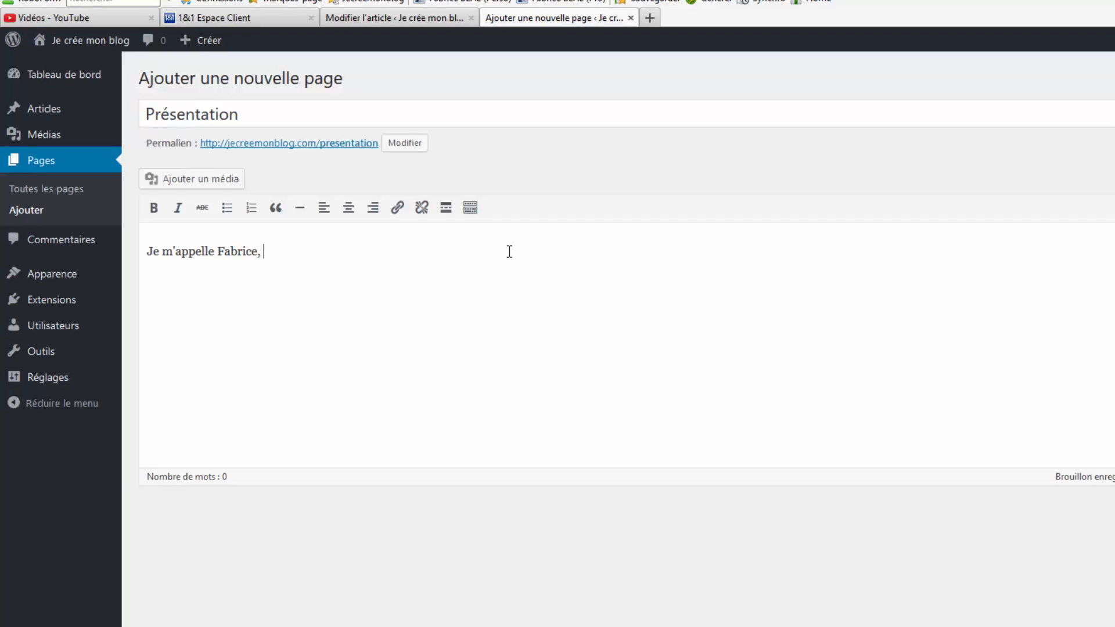
type("je")
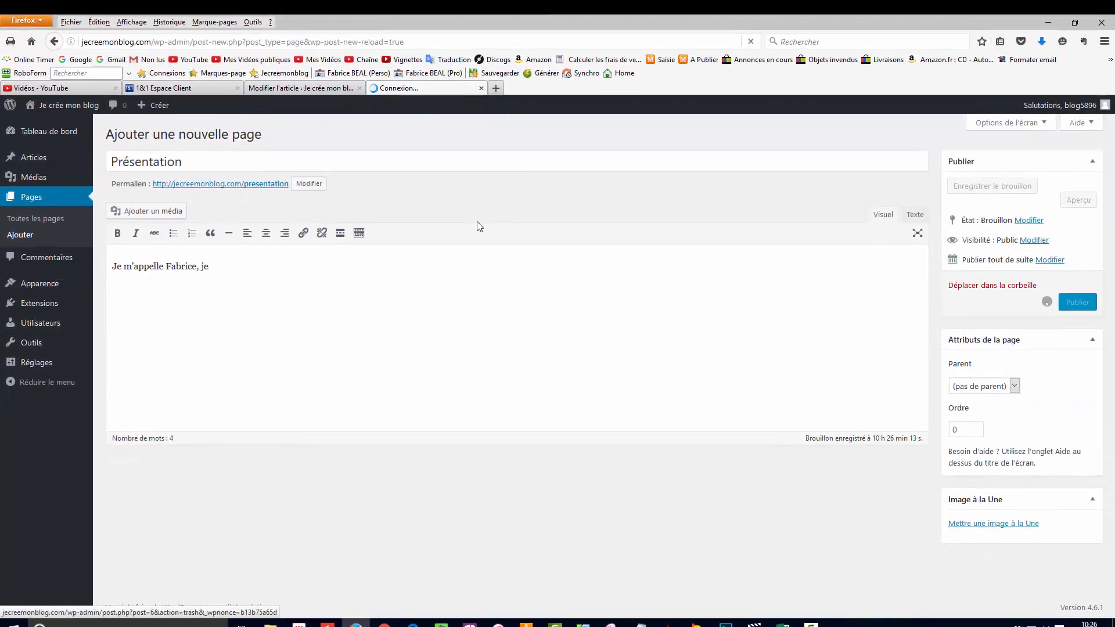
Open the published "Présentation" page through its permalink and look over it on the public blog.
left_click(223, 185)
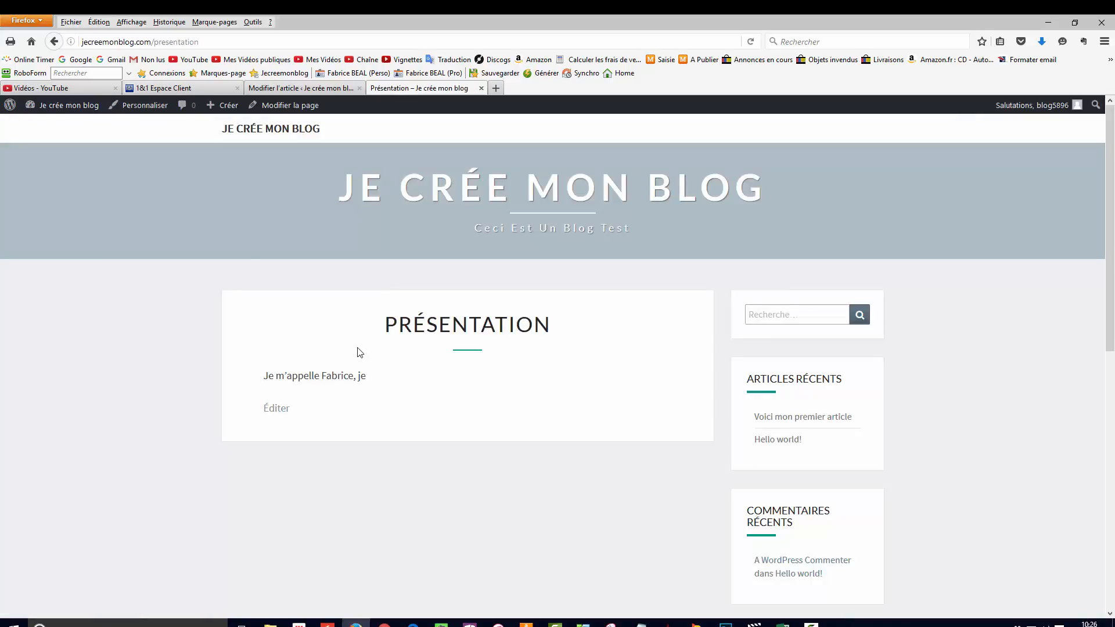
scroll(359, 354, "down", 3)
scroll(378, 356, "up", 3)
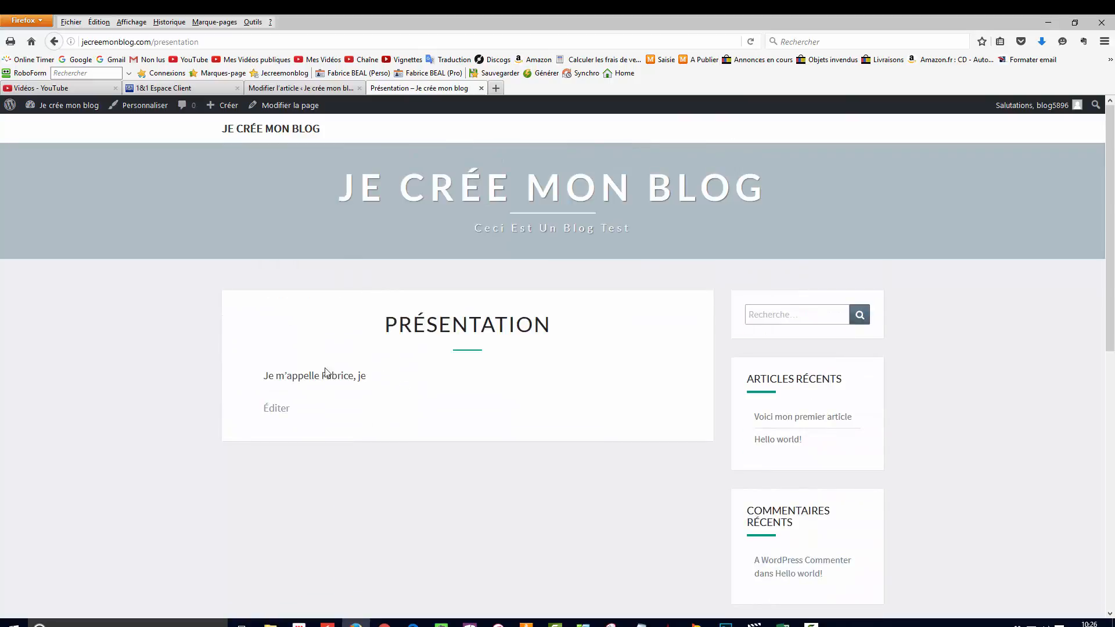